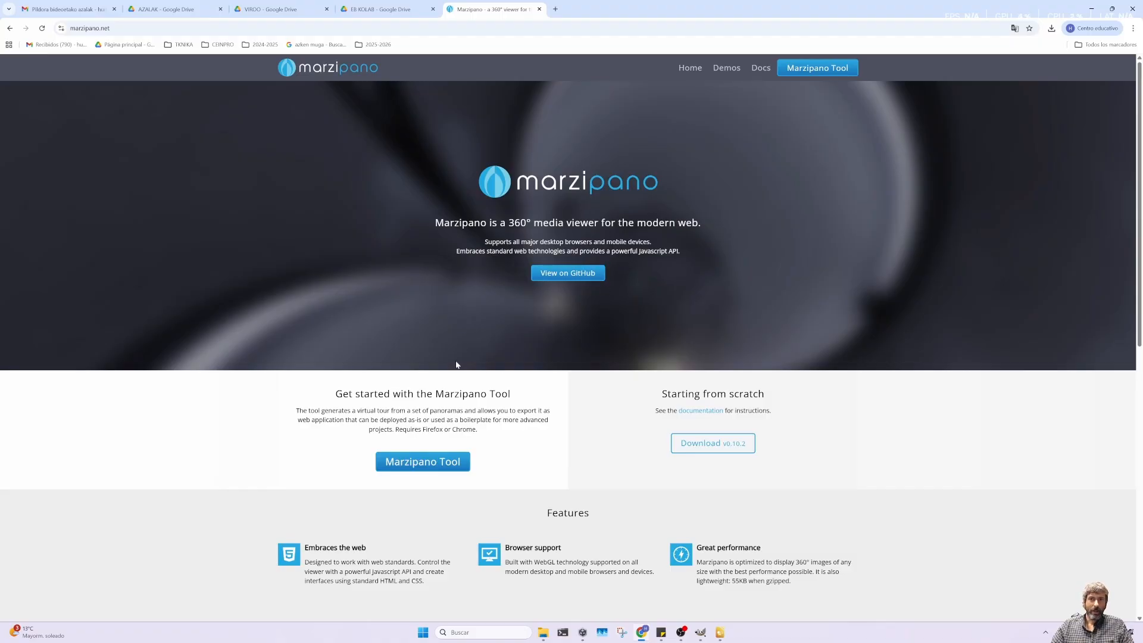
# Open the Marzipano demos page and look over the sample panorama projects, from Simple Tour through WebVR and rect-effect hotspots.
pyautogui.click(732, 72)
pyautogui.scroll(-4, 750, 286)
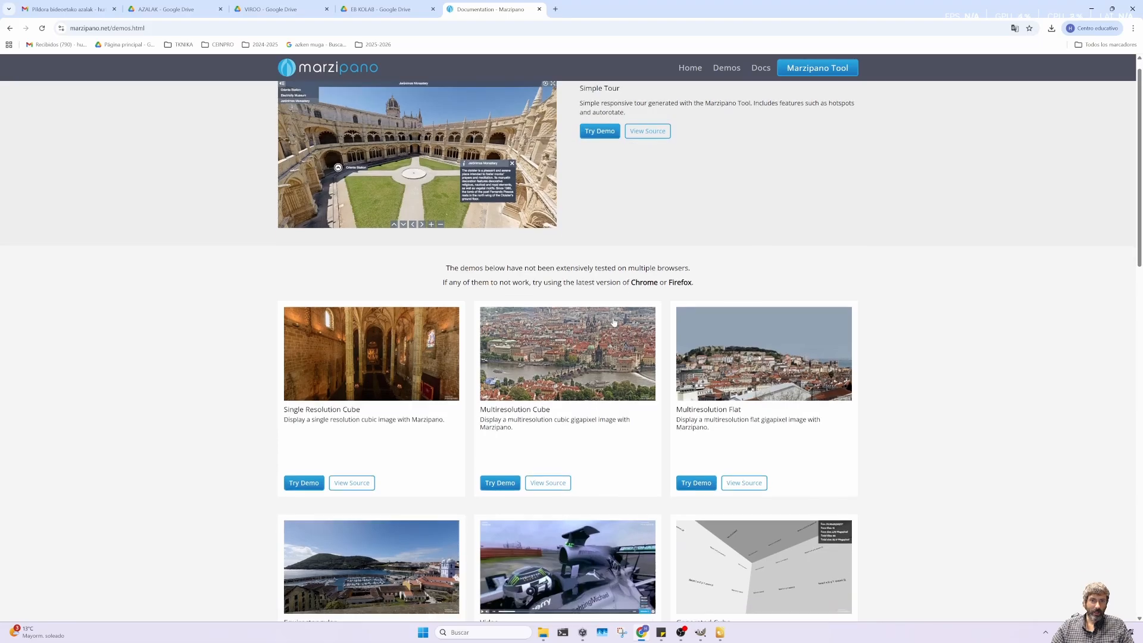
pyautogui.scroll(4, 619, 318)
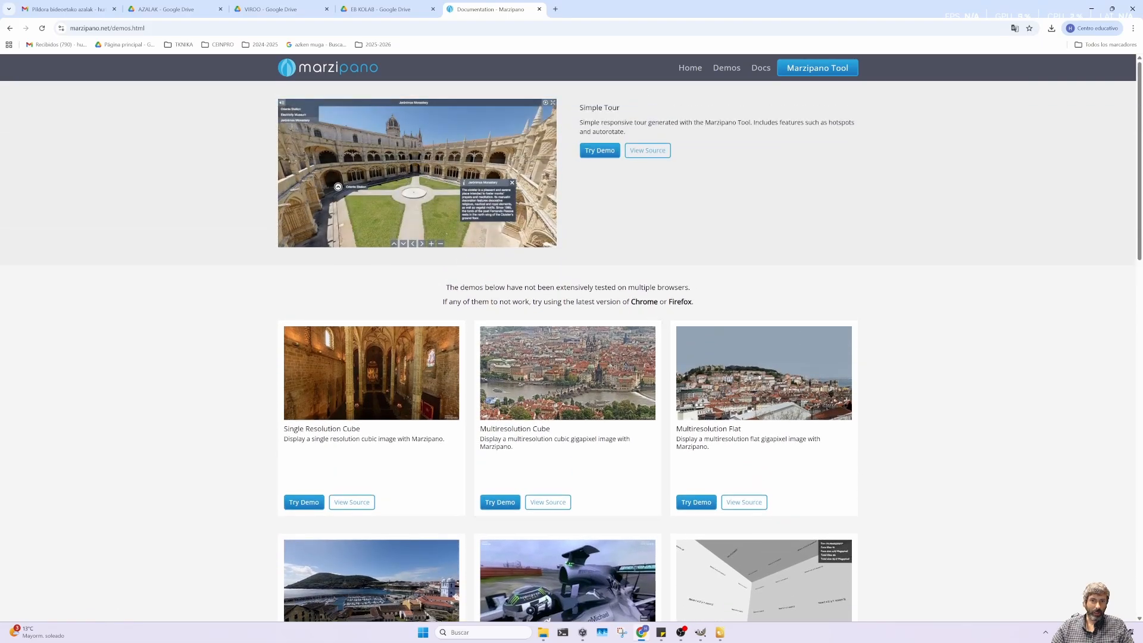
pyautogui.scroll(-3, 589, 267)
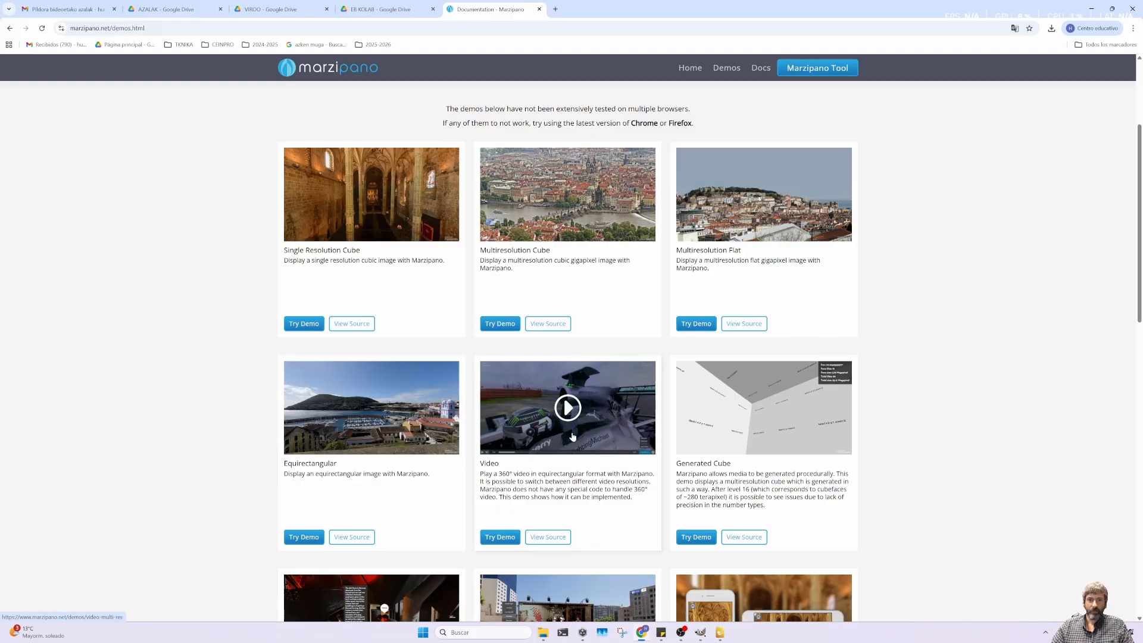
pyautogui.scroll(-2, 557, 408)
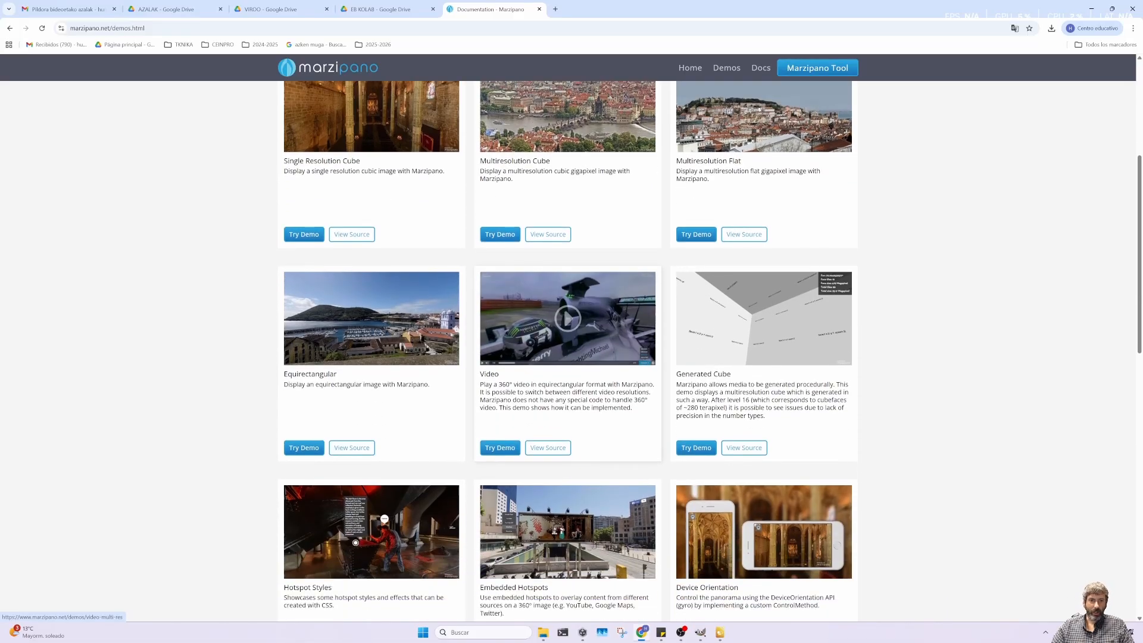
pyautogui.scroll(-3, 557, 327)
pyautogui.scroll(-5, 557, 327)
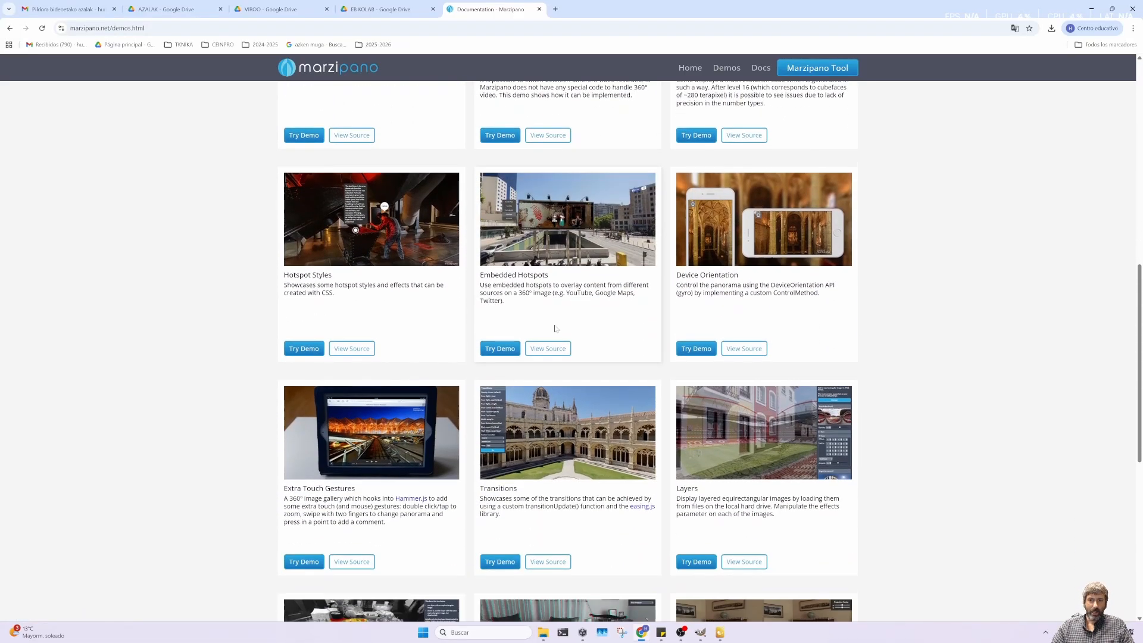
pyautogui.scroll(-4, 763, 467)
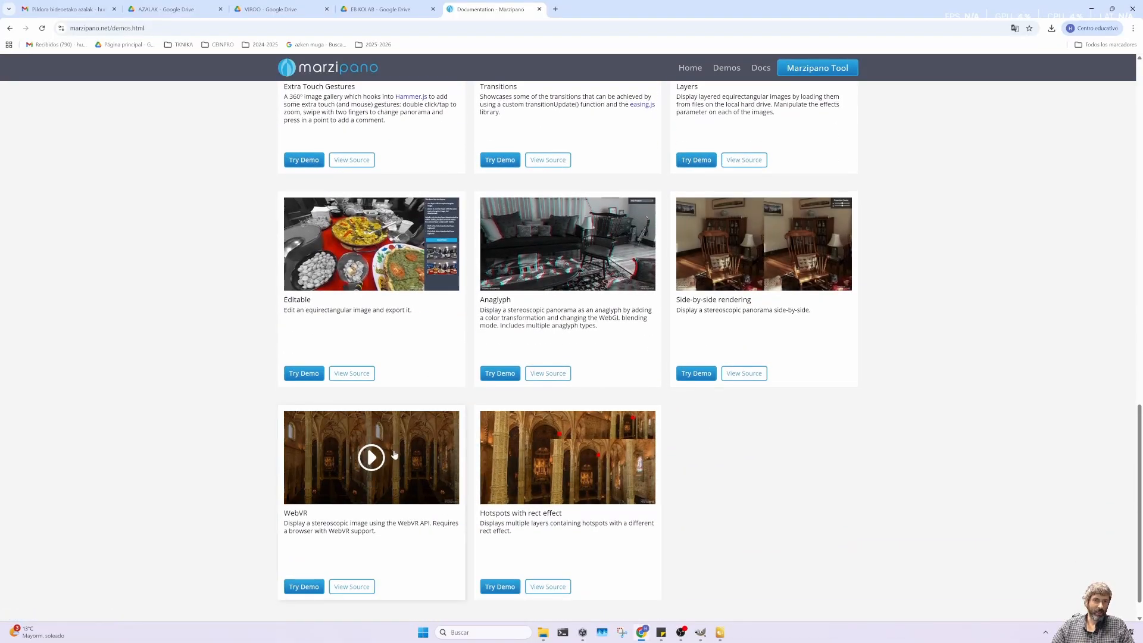
pyautogui.scroll(8, 498, 250)
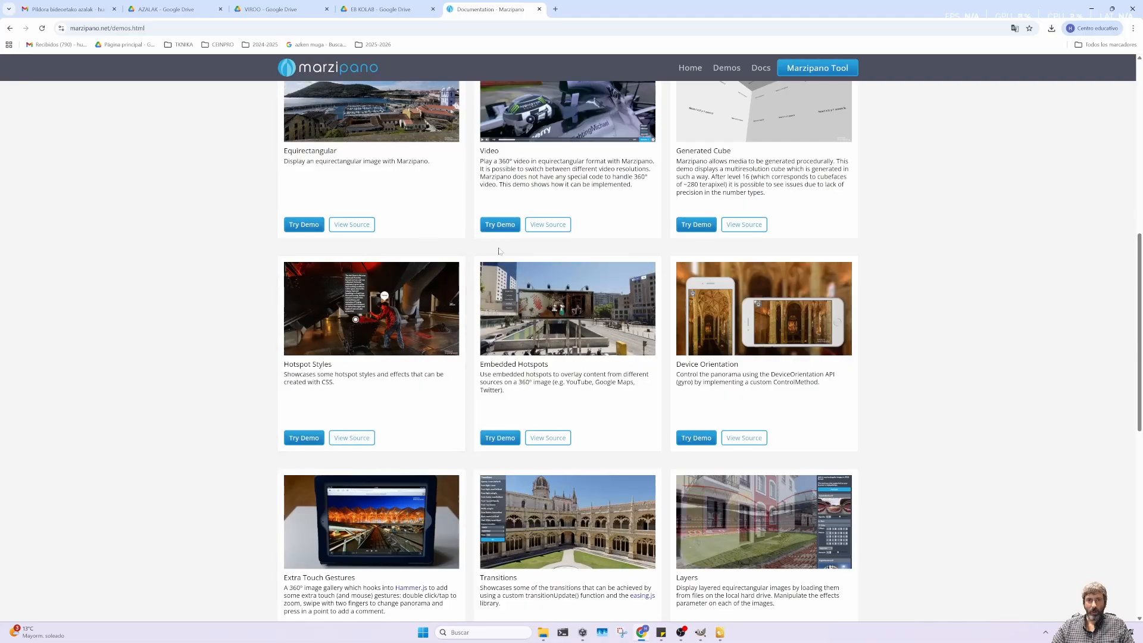
pyautogui.scroll(-3, 499, 250)
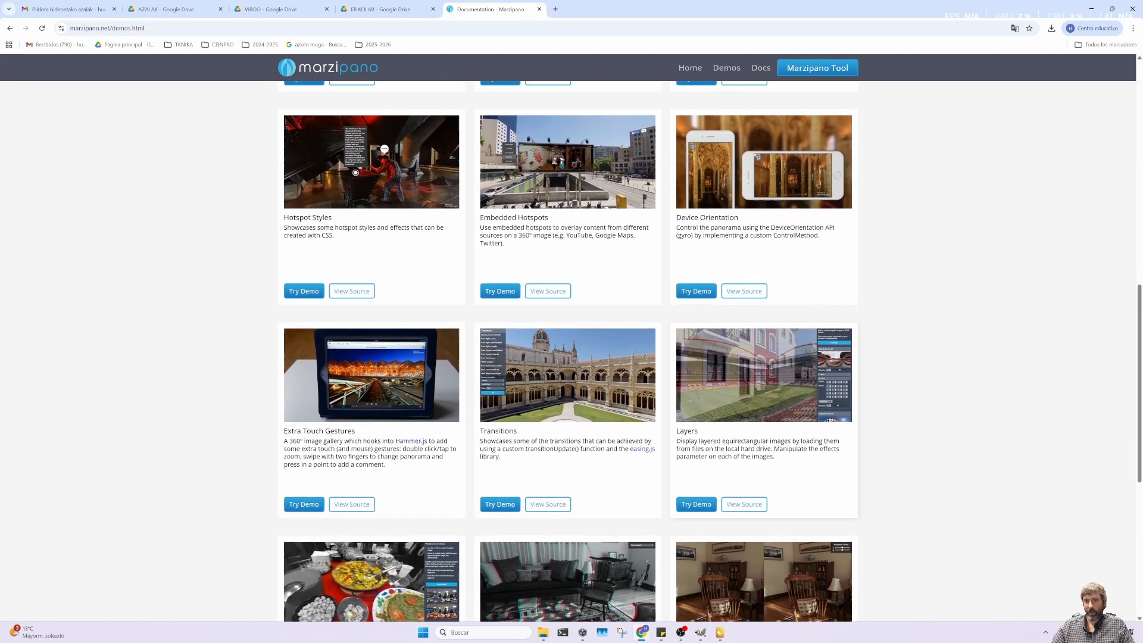
pyautogui.scroll(-4, 741, 351)
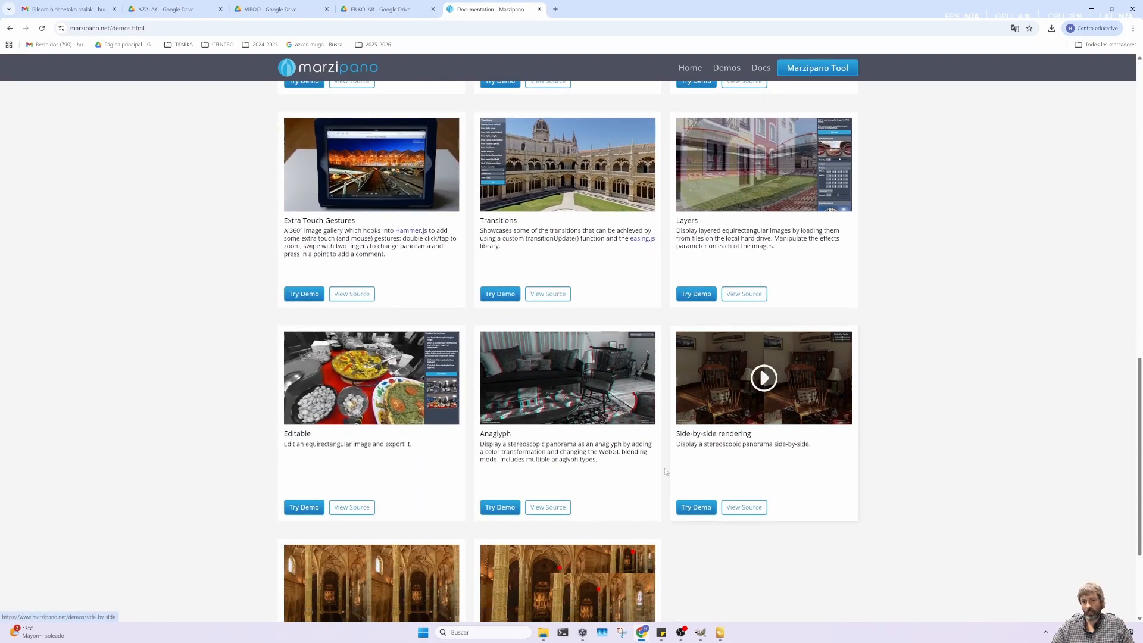
pyautogui.scroll(14, 666, 471)
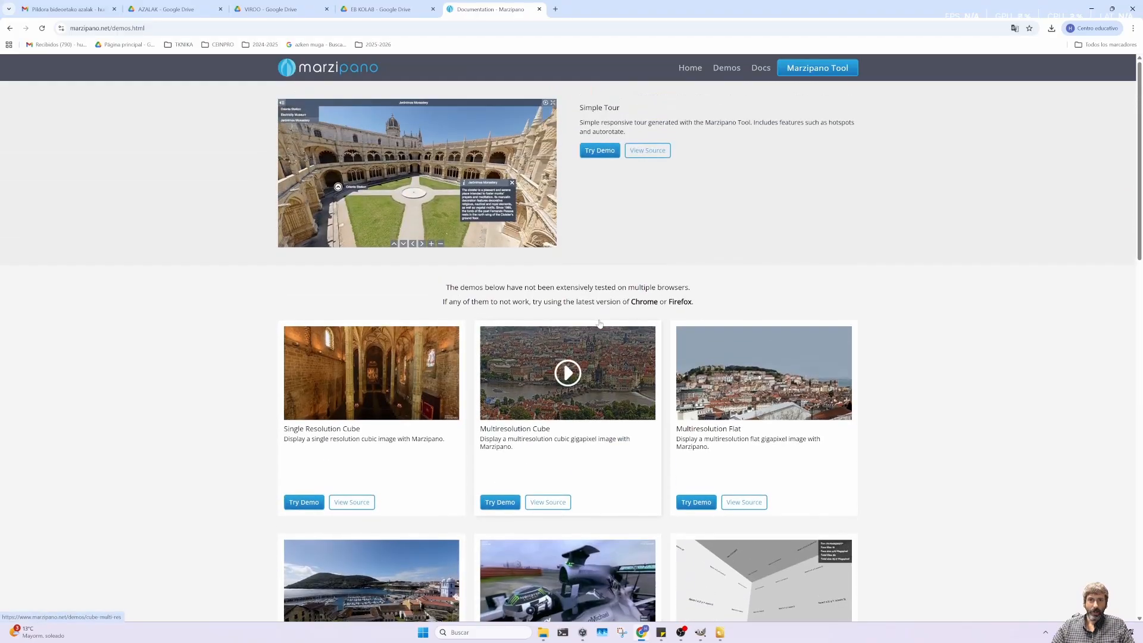
# Return to the Marzipano home page, open the Marzipano Tool and start it to reach the panorama upload dialog.
pyautogui.click(322, 68)
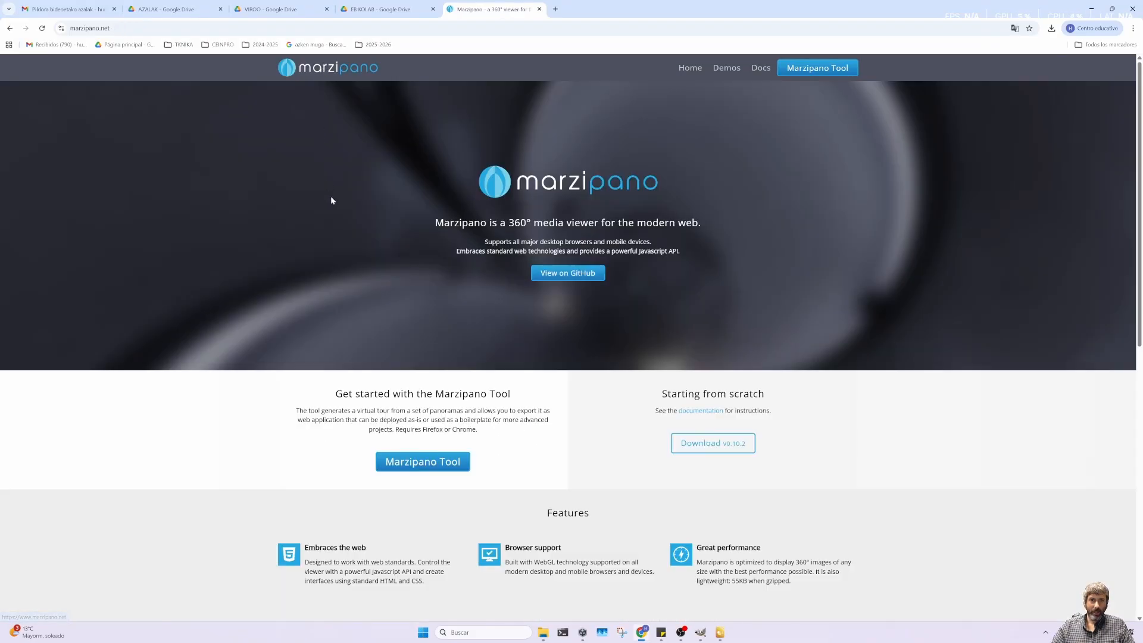
pyautogui.click(815, 73)
pyautogui.click(810, 73)
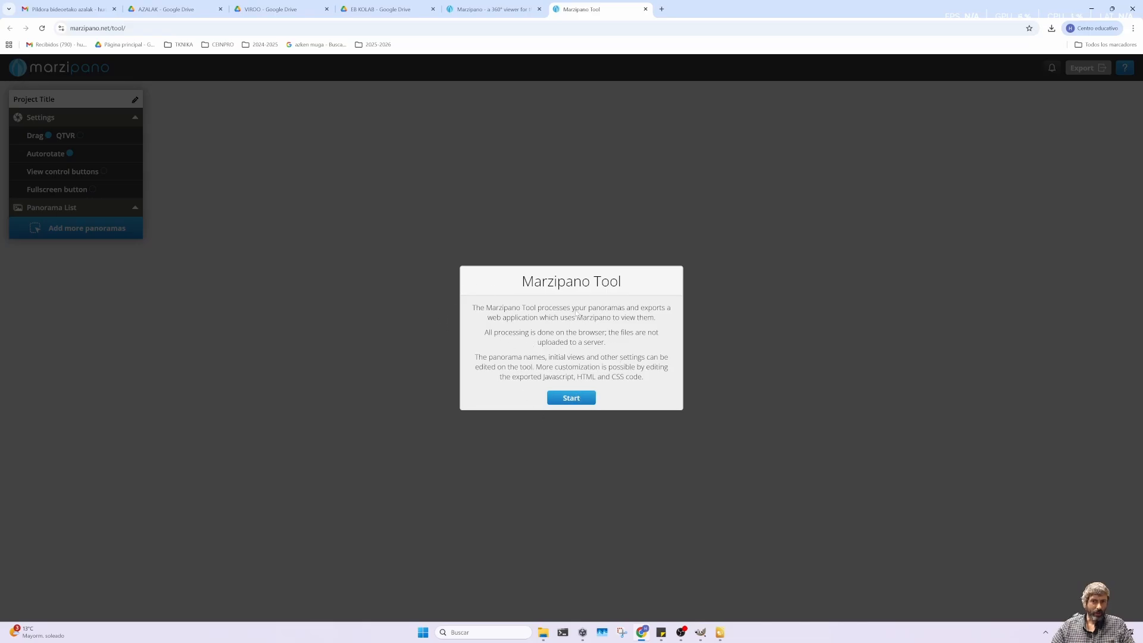
pyautogui.click(572, 402)
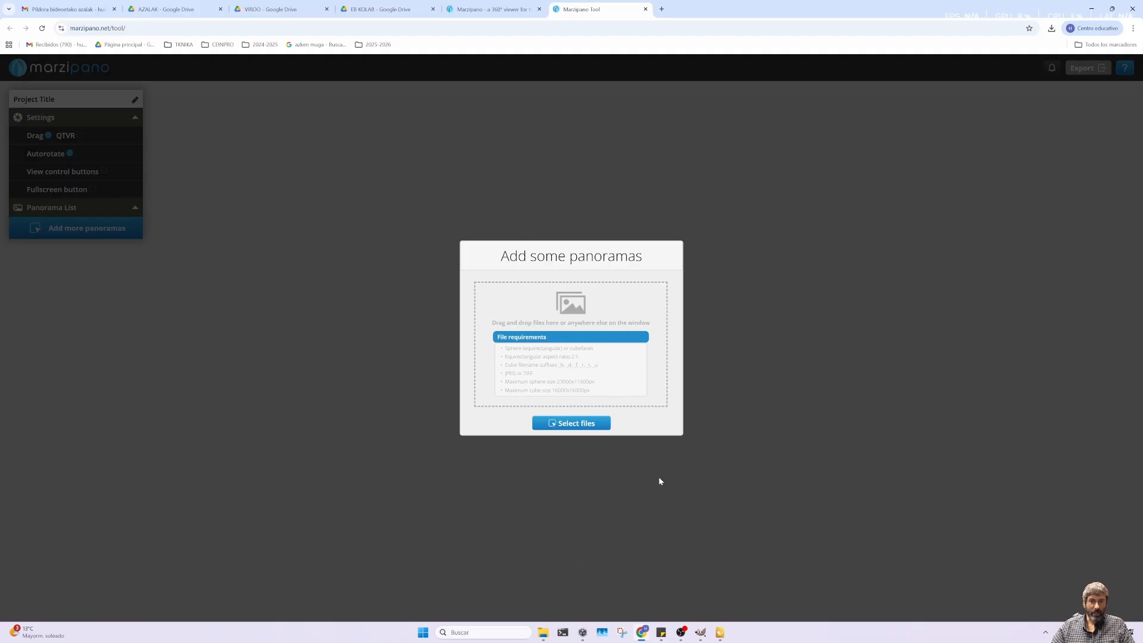
# Look over the sponsored camera models and prices in the Google results for "insta 360".
pyautogui.click(681, 632)
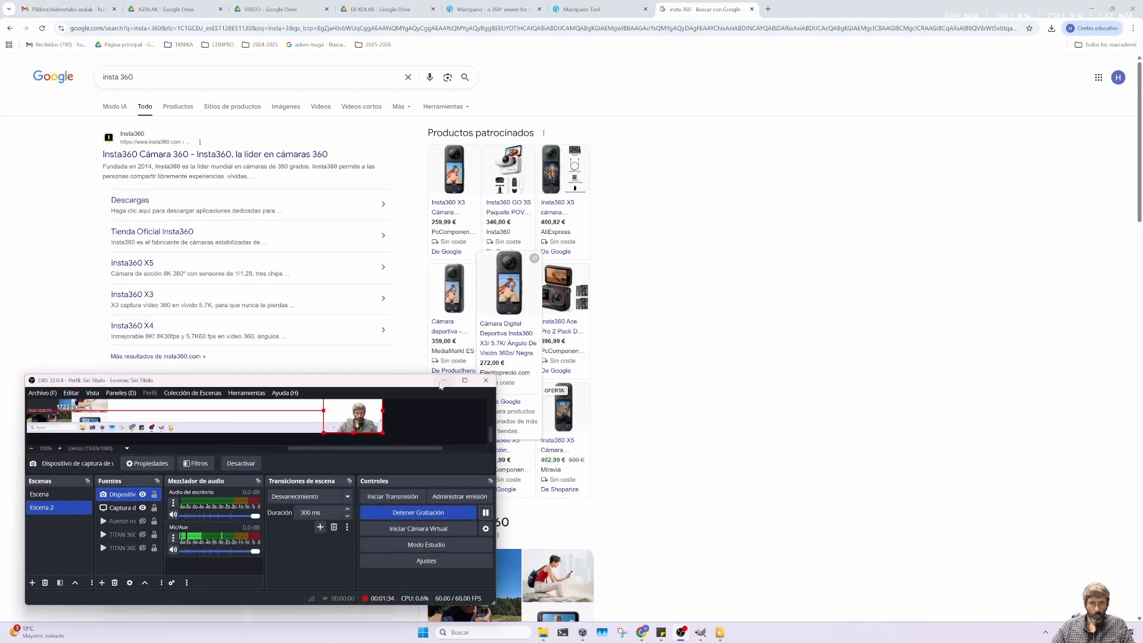
pyautogui.click(441, 382)
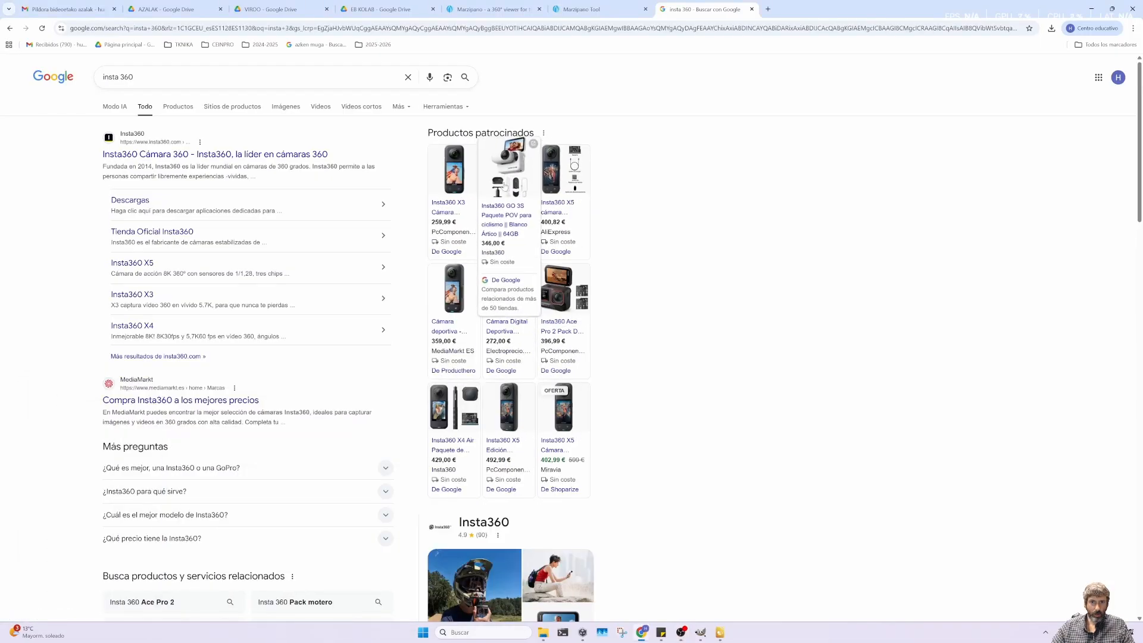
pyautogui.moveTo(448, 228)
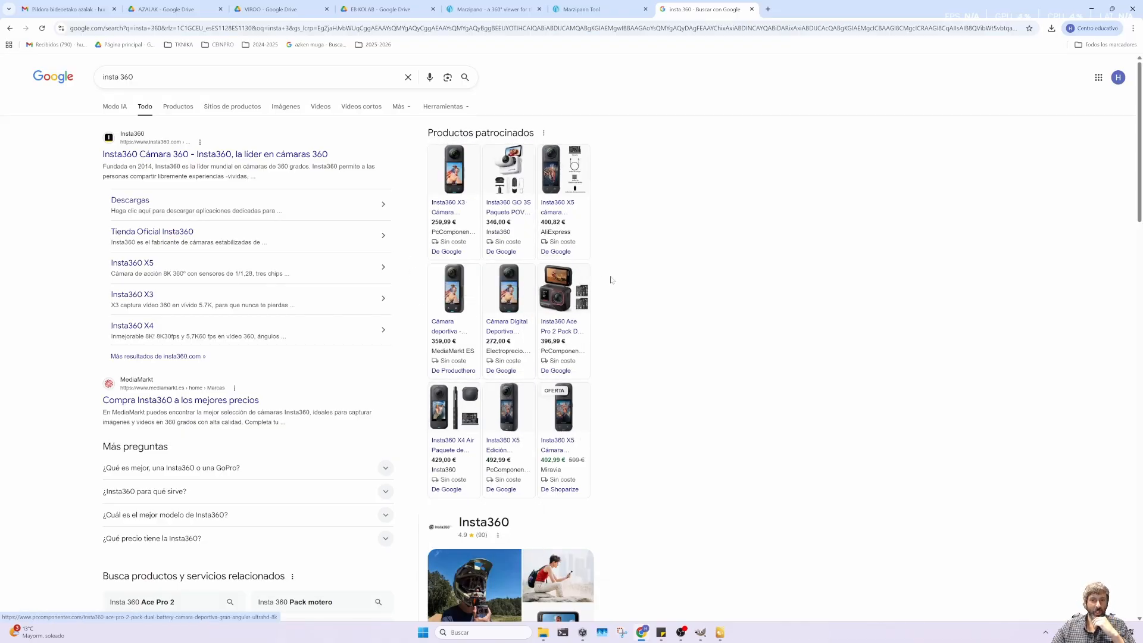
pyautogui.moveTo(508, 451)
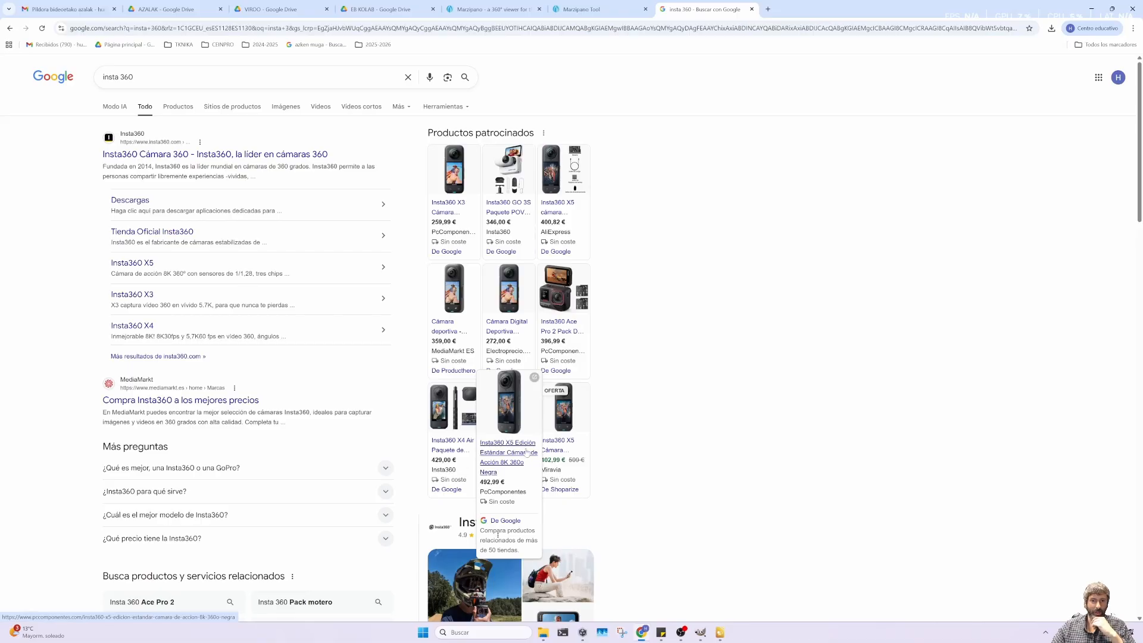
pyautogui.moveTo(453, 204)
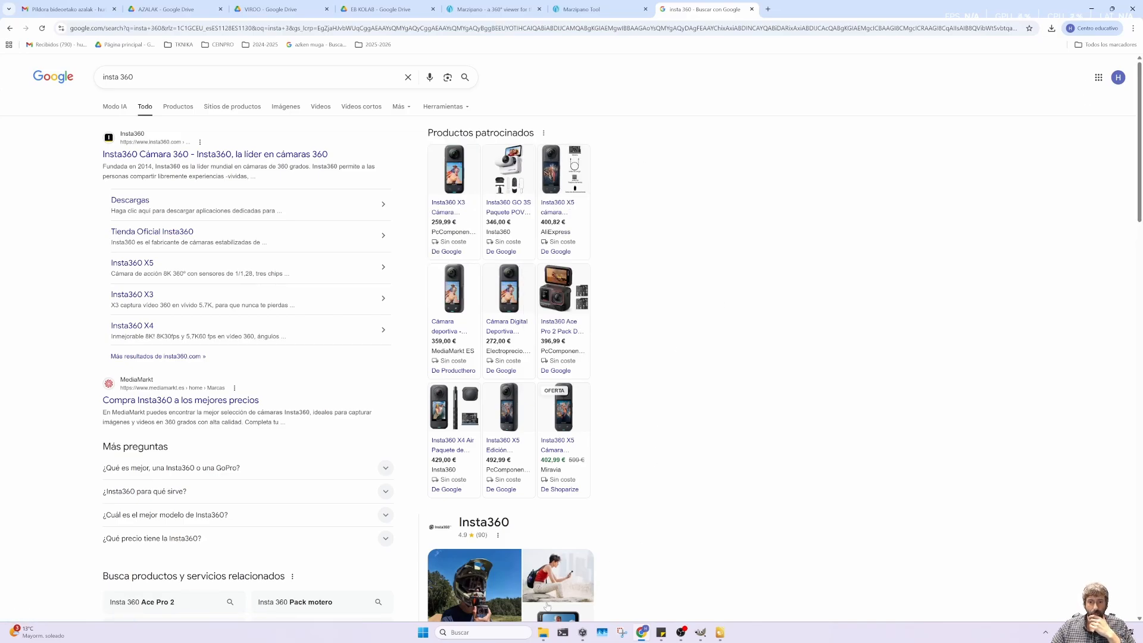
# Add the panoramas IMG_20260312_101621_00_300 and IMG_20260312_101653_00_301 from the EXPORT2 folder to the Marzipano Tool project.
pyautogui.moveTo(544, 633)
pyautogui.click(600, 7)
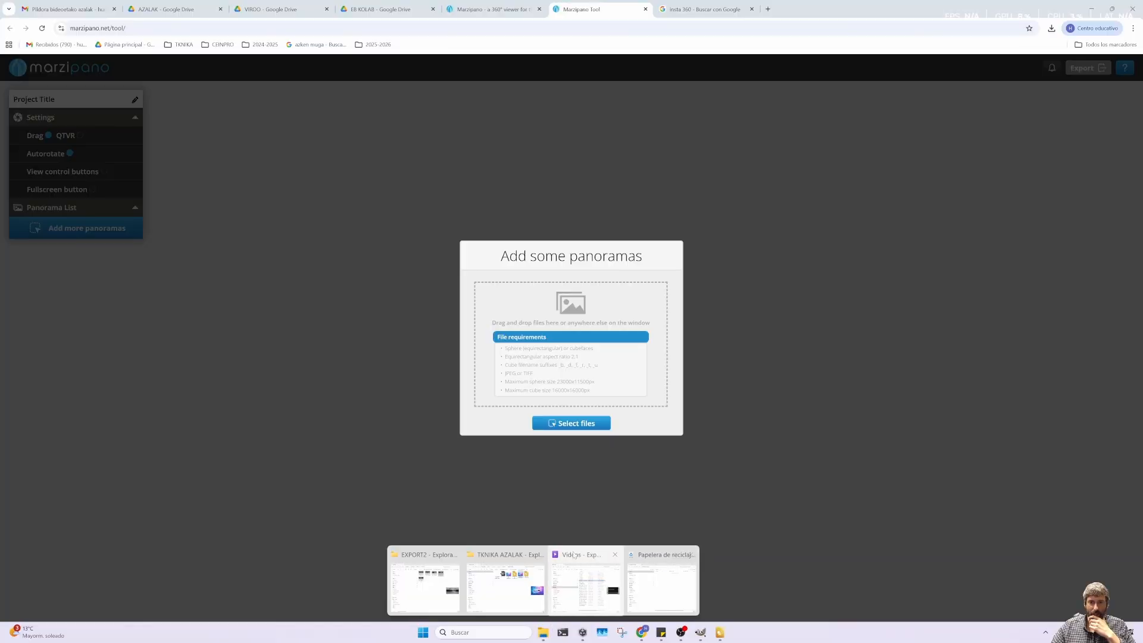
pyautogui.click(428, 562)
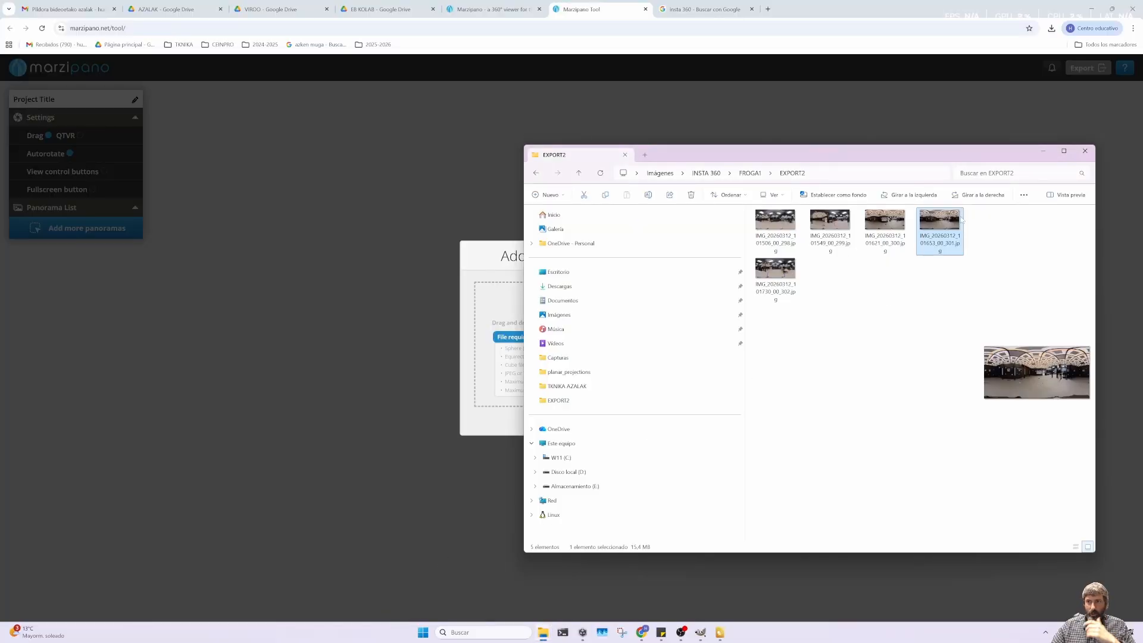
pyautogui.click(895, 223)
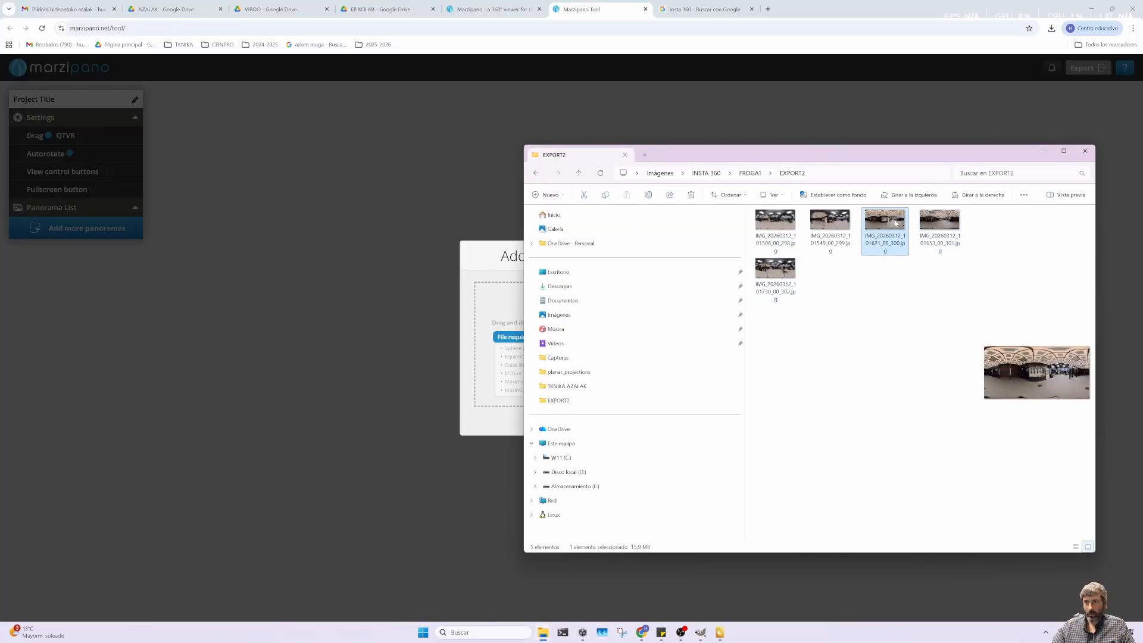
pyautogui.keyDown('ctrl'); pyautogui.click(939, 222); pyautogui.keyUp('ctrl')
pyautogui.moveTo(939, 222); pyautogui.dragTo(437, 332)
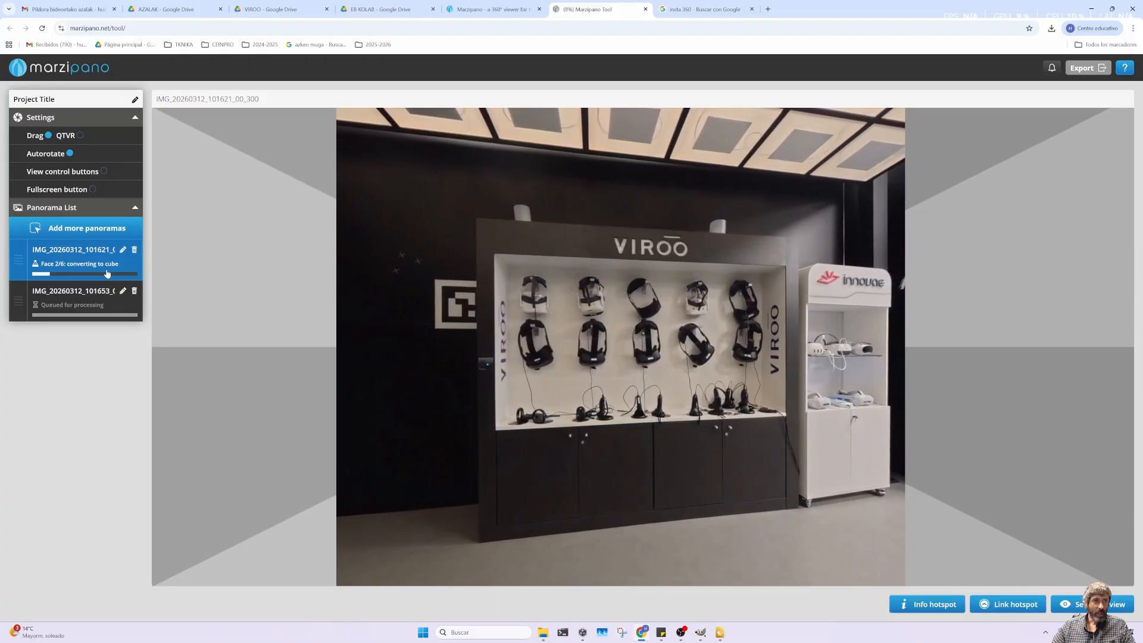
# Go back to the Marzipano home page and open the Simple Tour demo.
pyautogui.click(505, 11)
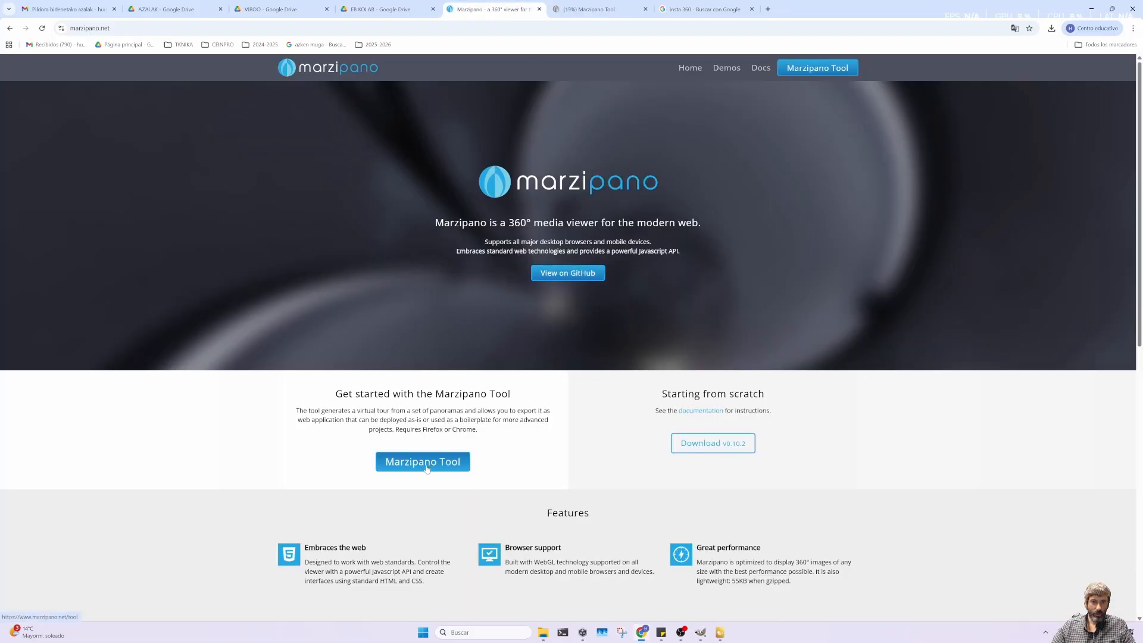
pyautogui.scroll(-9, 595, 238)
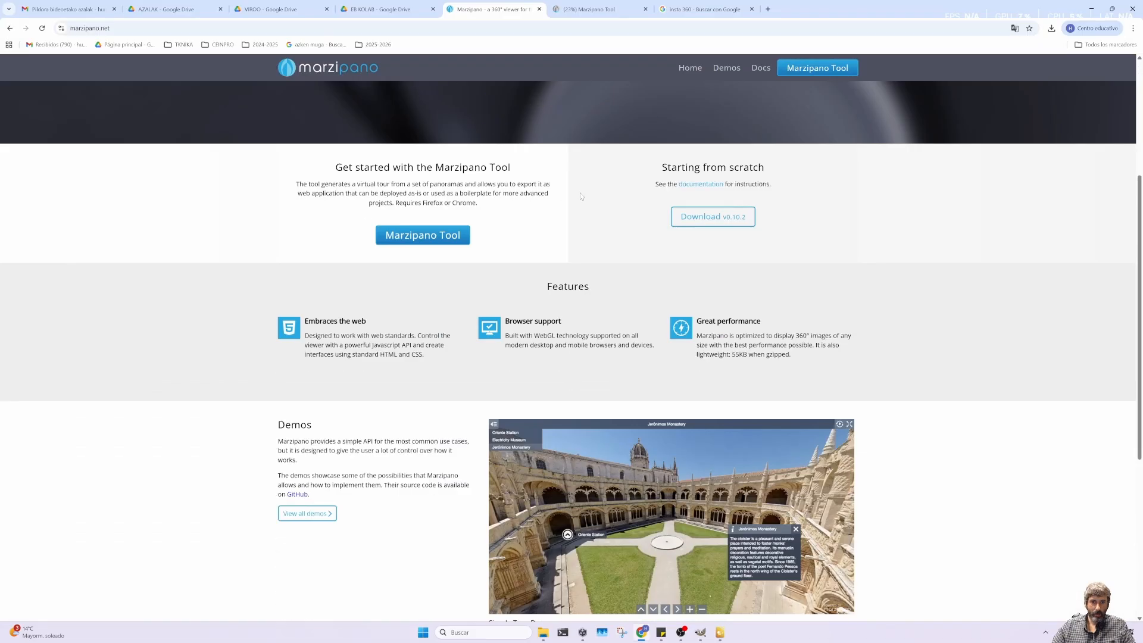
pyautogui.scroll(2, 537, 440)
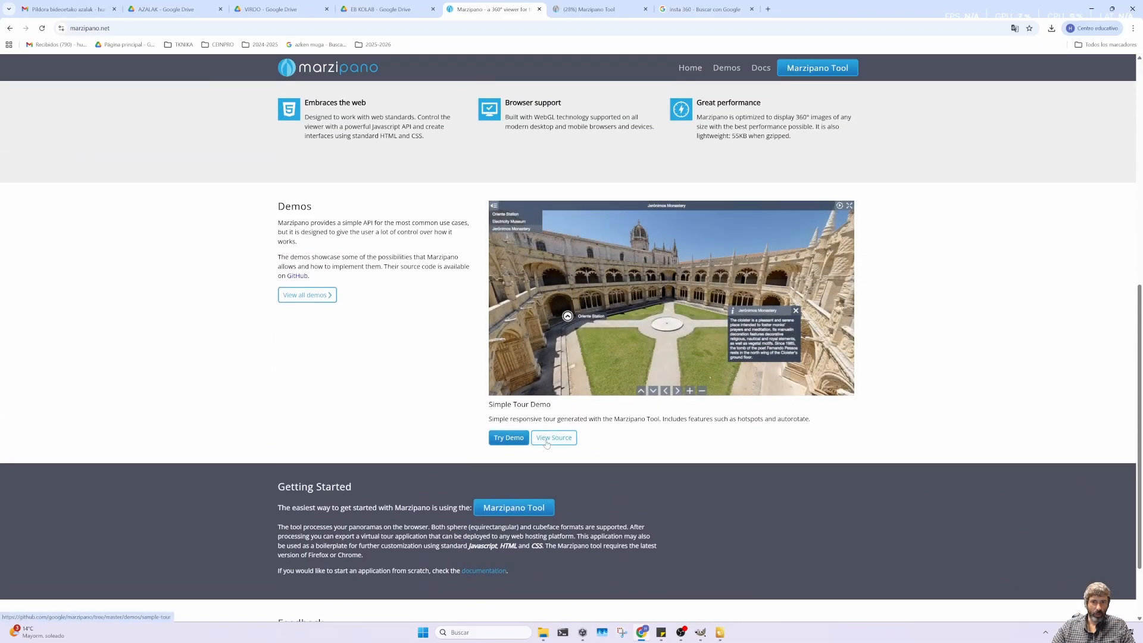
pyautogui.click(509, 440)
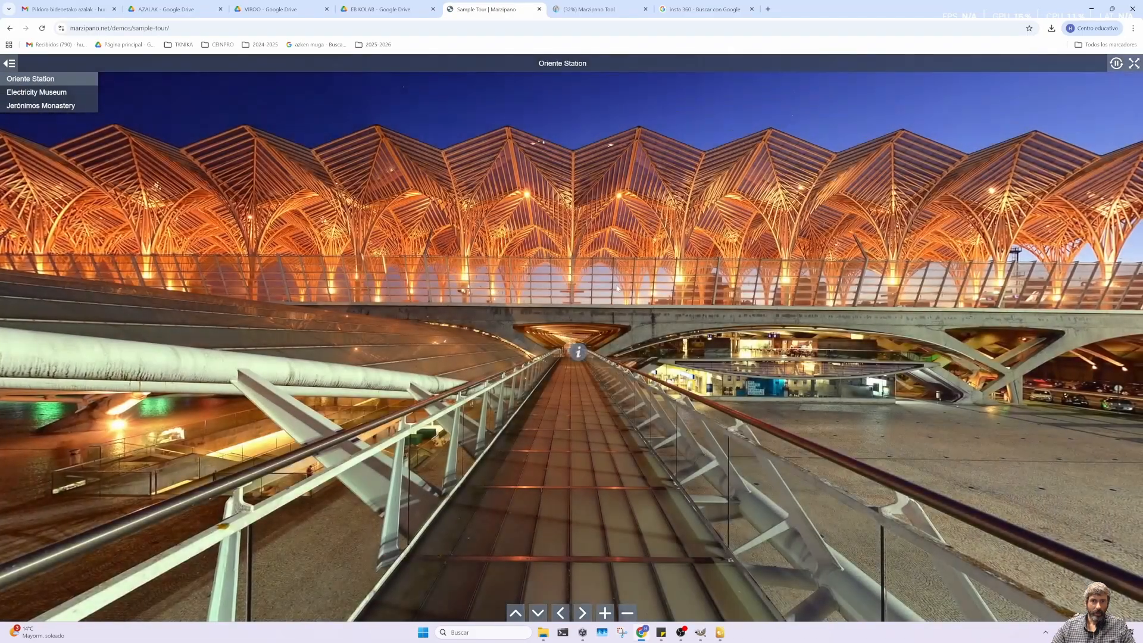
# Look around the Oriente Station panorama in several directions, locating its link hotspot on the walkway.
pyautogui.moveTo(616, 288); pyautogui.dragTo(489, 279)
pyautogui.moveTo(255, 280); pyautogui.dragTo(744, 250)
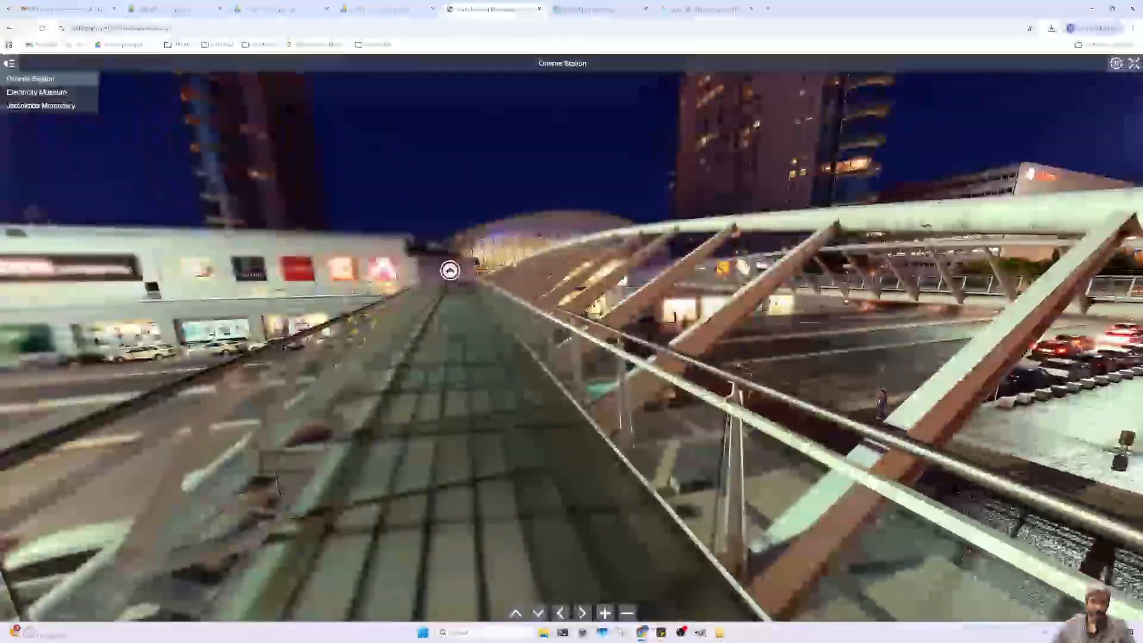
pyautogui.moveTo(524, 351); pyautogui.dragTo(756, 307)
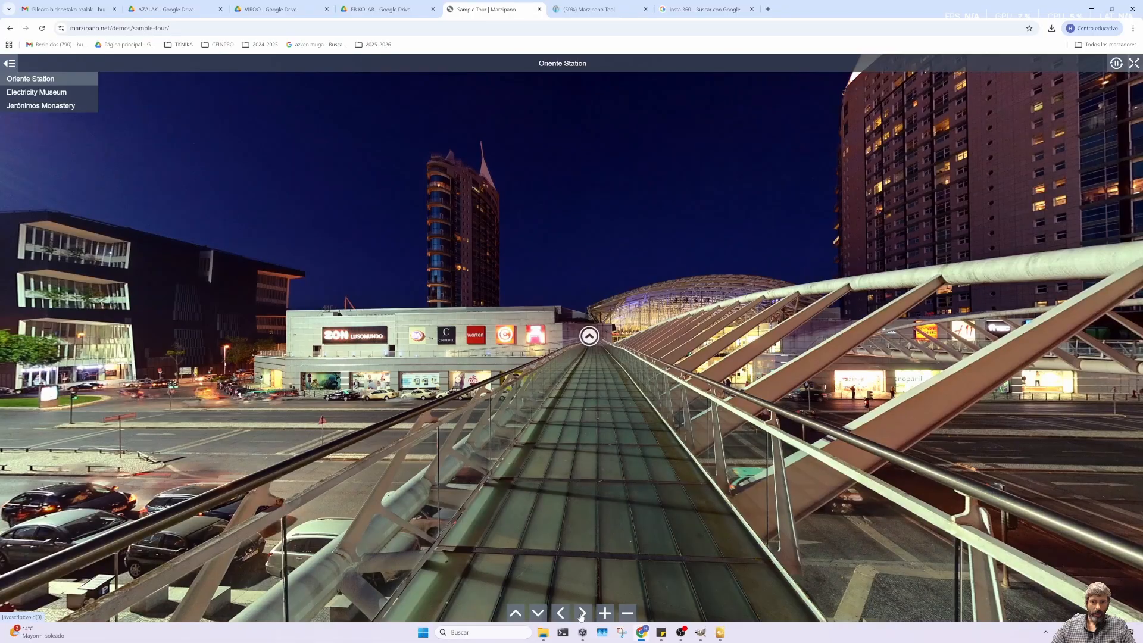
pyautogui.moveTo(751, 242); pyautogui.dragTo(675, 242)
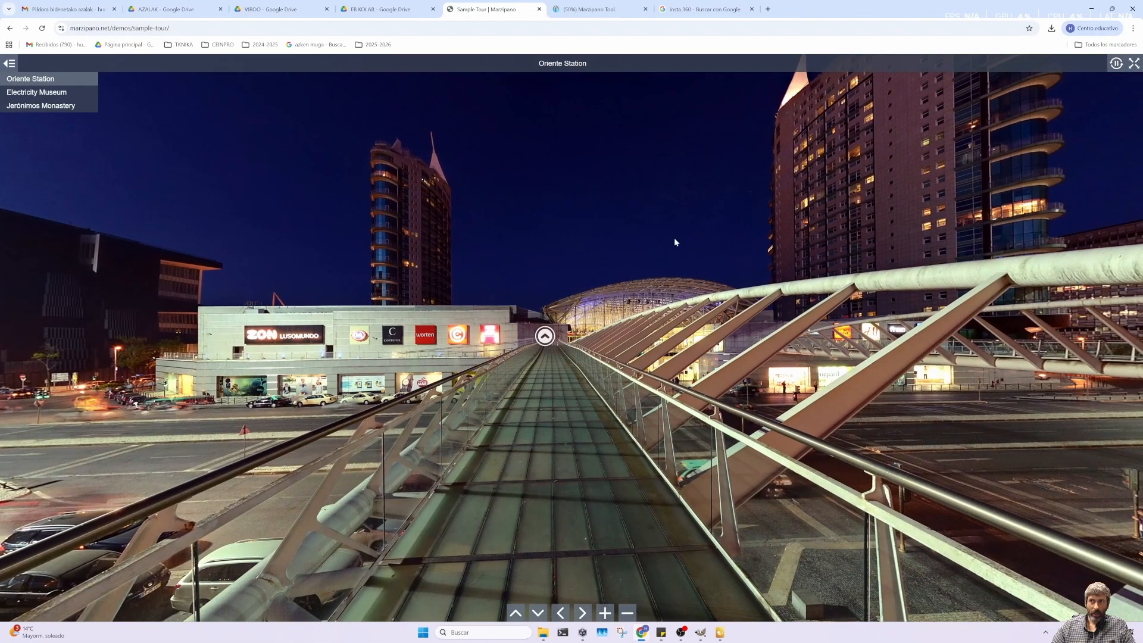
pyautogui.click(1117, 65)
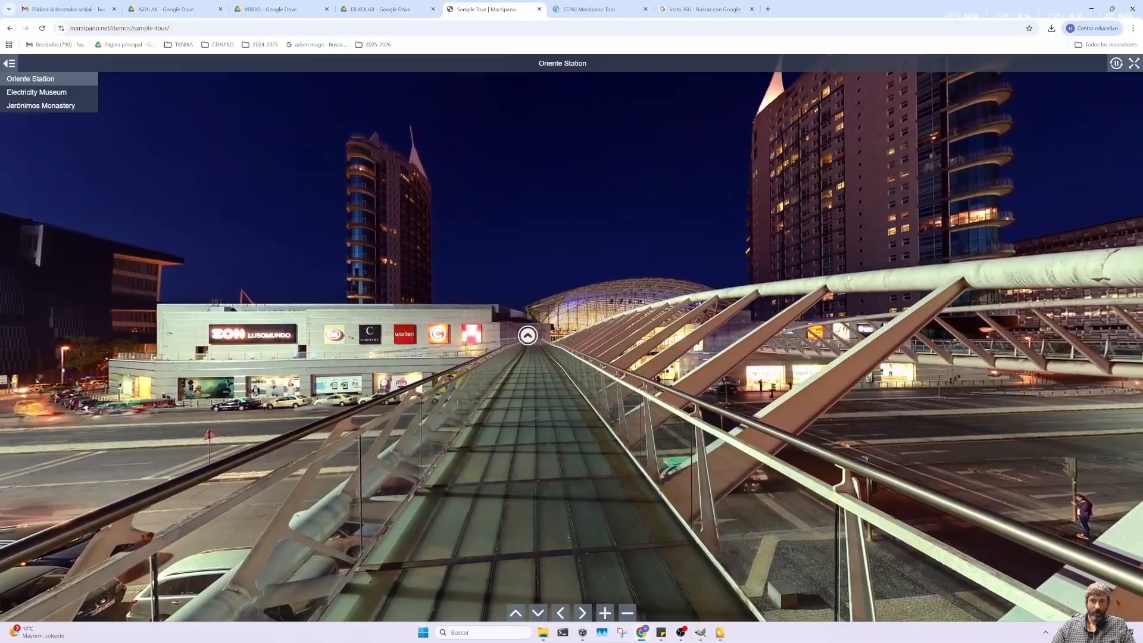
pyautogui.moveTo(649, 262); pyautogui.dragTo(536, 309)
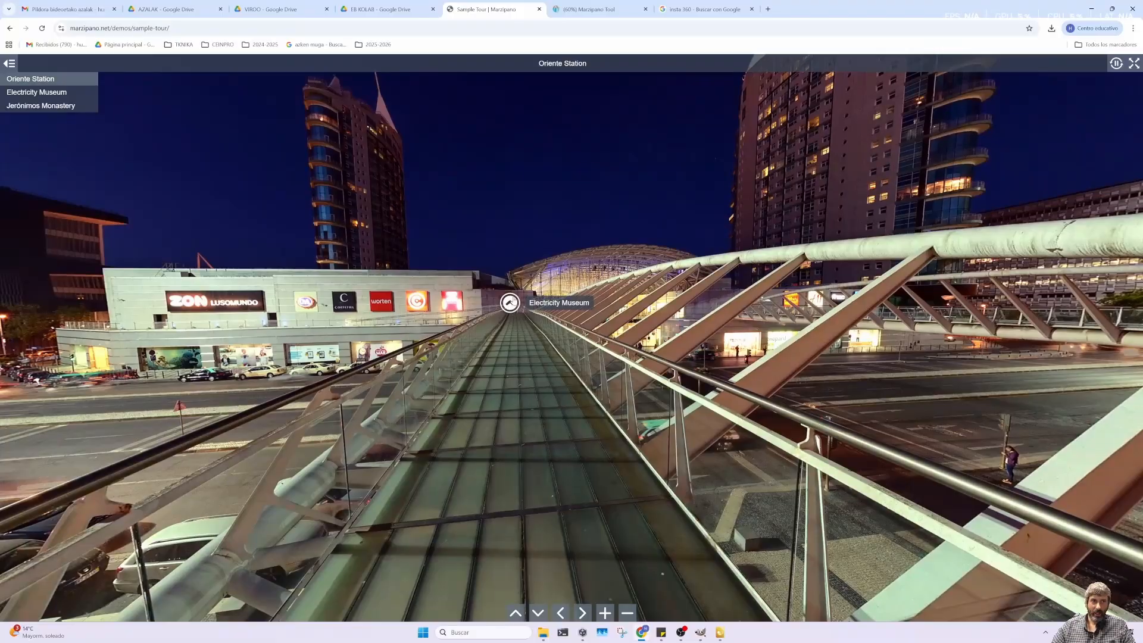
# Follow the link hotspot to the Electricity Museum, open the Boilers Room info hotspot and look around the scene.
pyautogui.click(511, 302)
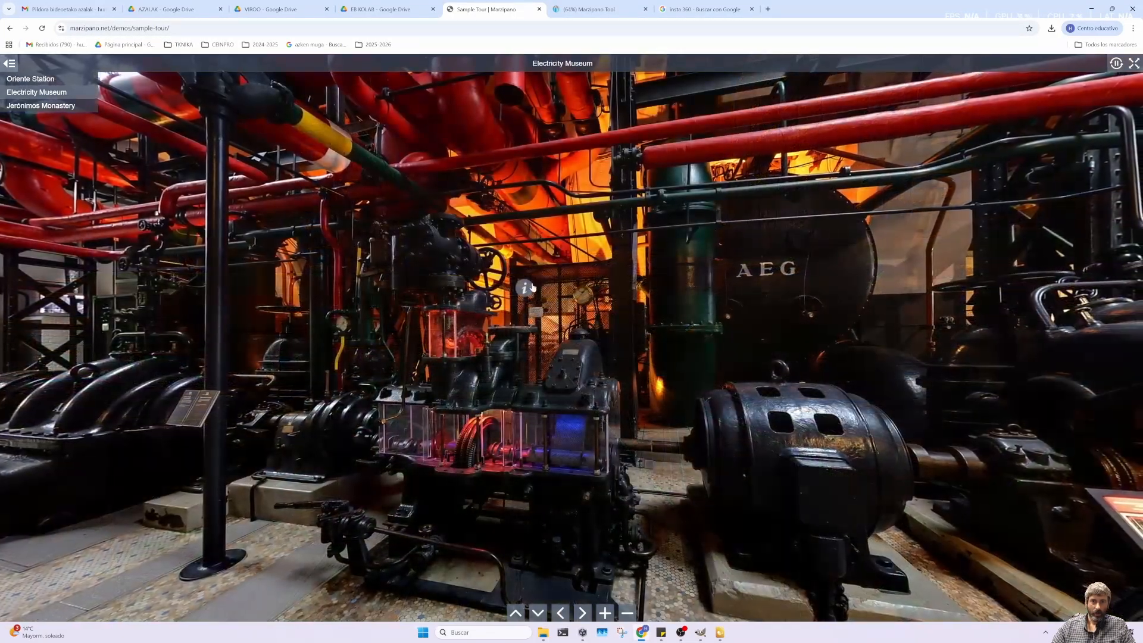
pyautogui.moveTo(751, 338)
pyautogui.mouseDown()
pyautogui.moveTo(612, 326)
pyautogui.moveTo(768, 330)
pyautogui.mouseUp()
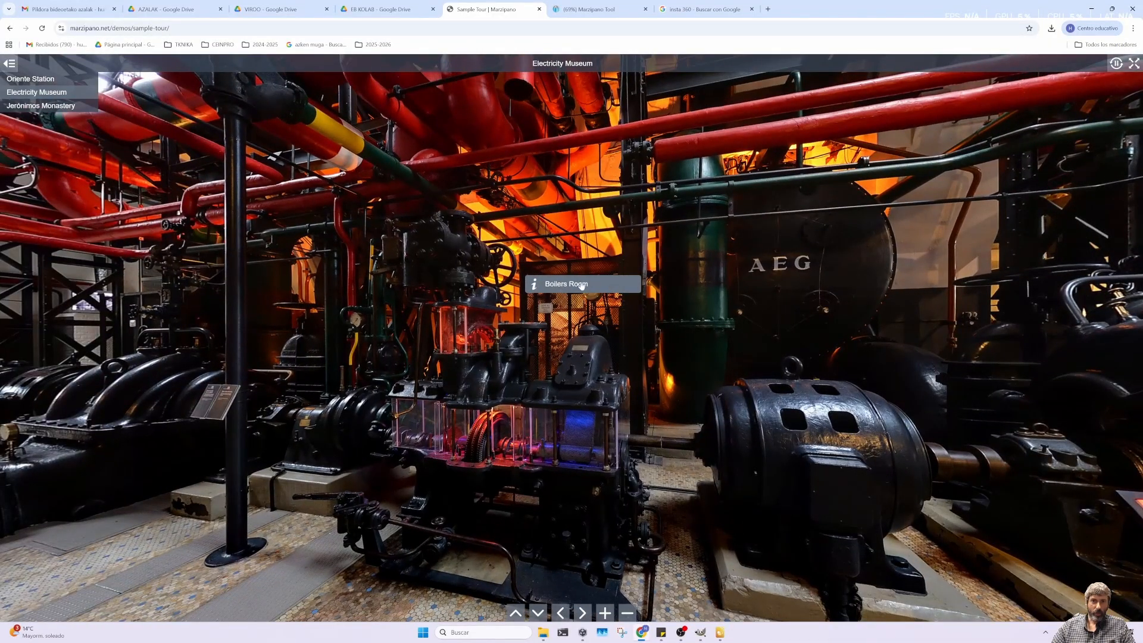
pyautogui.click(552, 288)
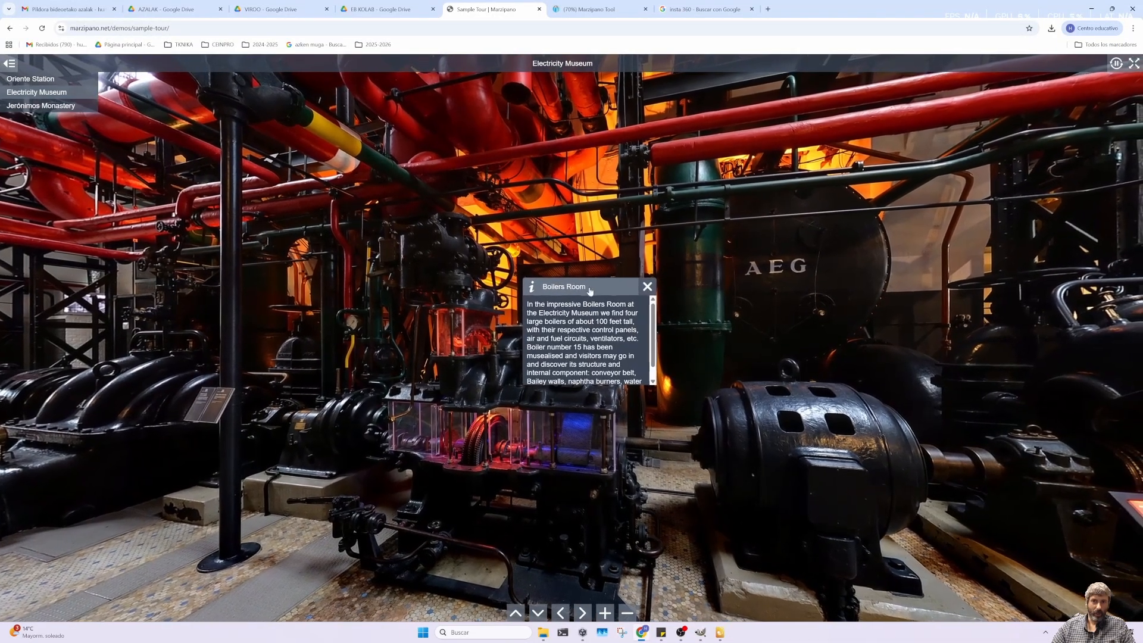
pyautogui.moveTo(769, 321); pyautogui.dragTo(630, 274)
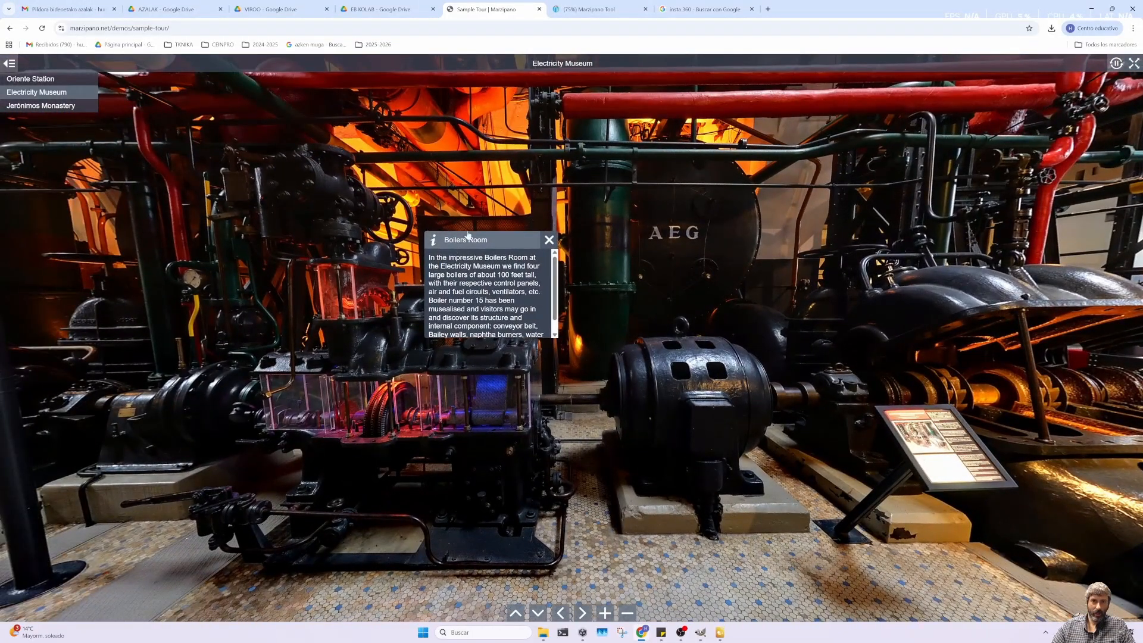
# Look around the Electricity Museum scene to find its link hotspot at the doorway and follow it to the Jerónimos Monastery.
pyautogui.moveTo(345, 323); pyautogui.dragTo(581, 276)
pyautogui.moveTo(852, 251); pyautogui.dragTo(309, 259)
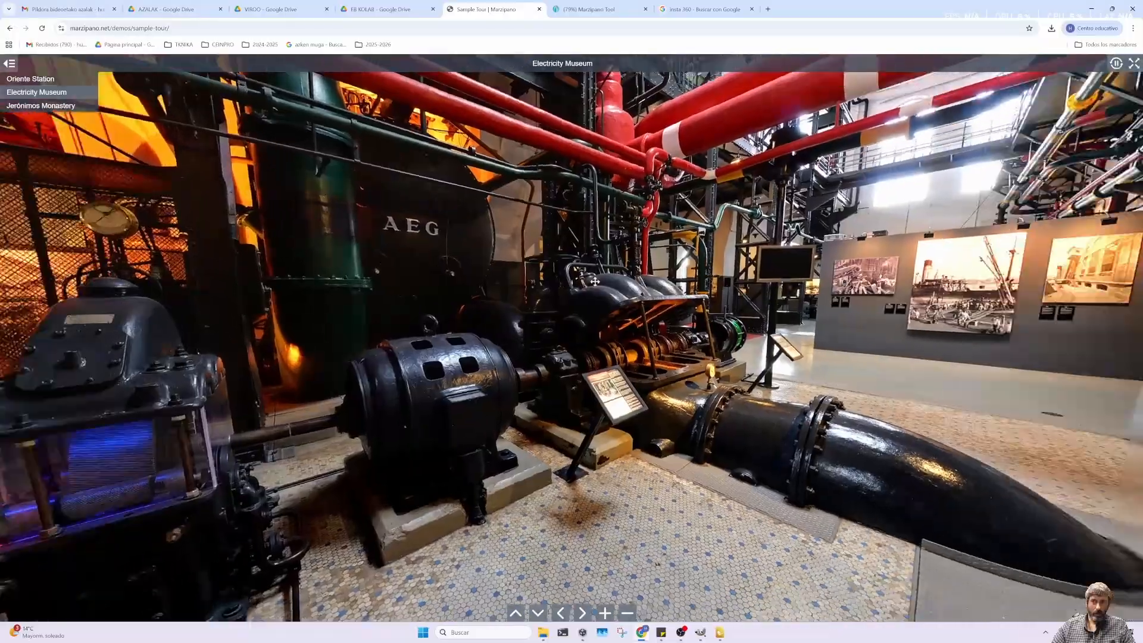
pyautogui.moveTo(982, 279); pyautogui.dragTo(476, 292)
pyautogui.moveTo(1041, 297); pyautogui.dragTo(184, 324)
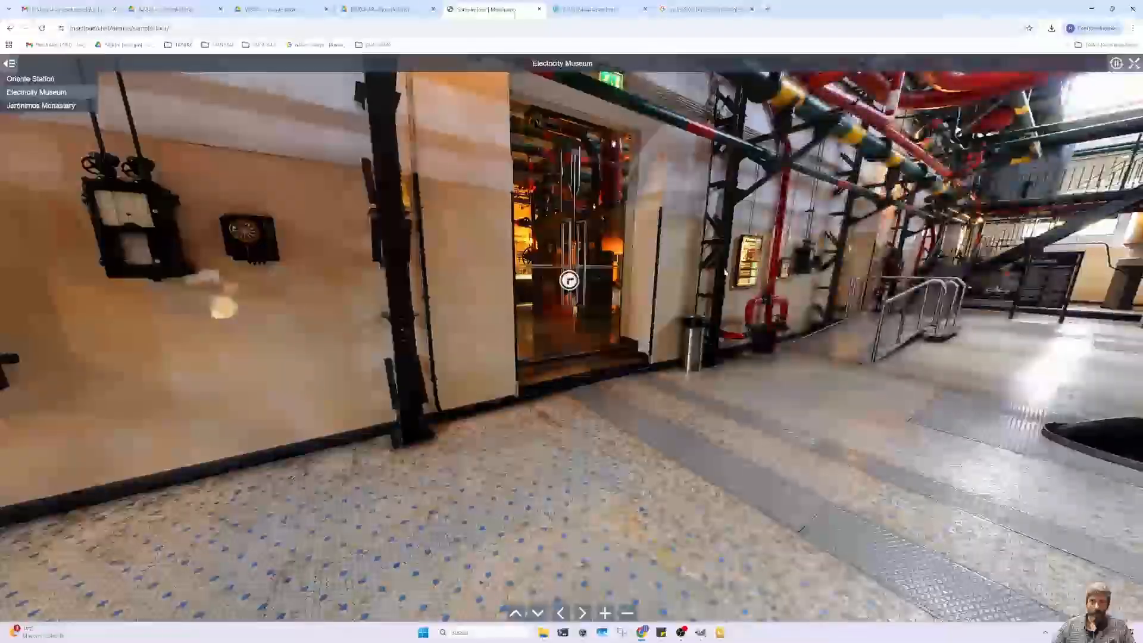
pyautogui.moveTo(1042, 297); pyautogui.dragTo(893, 357)
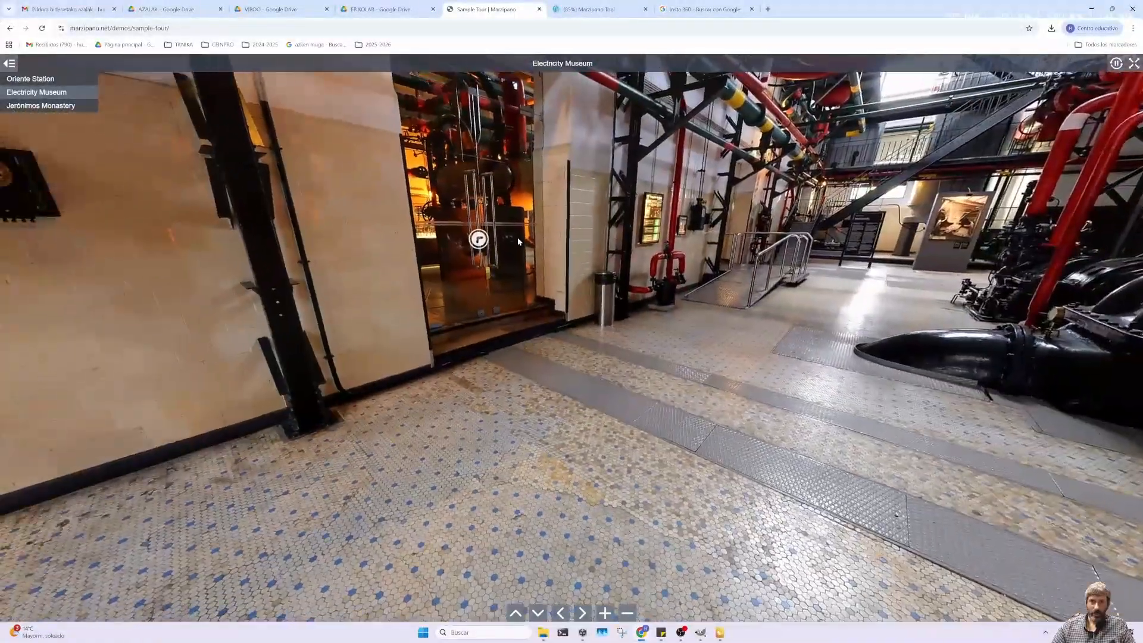
pyautogui.click(479, 240)
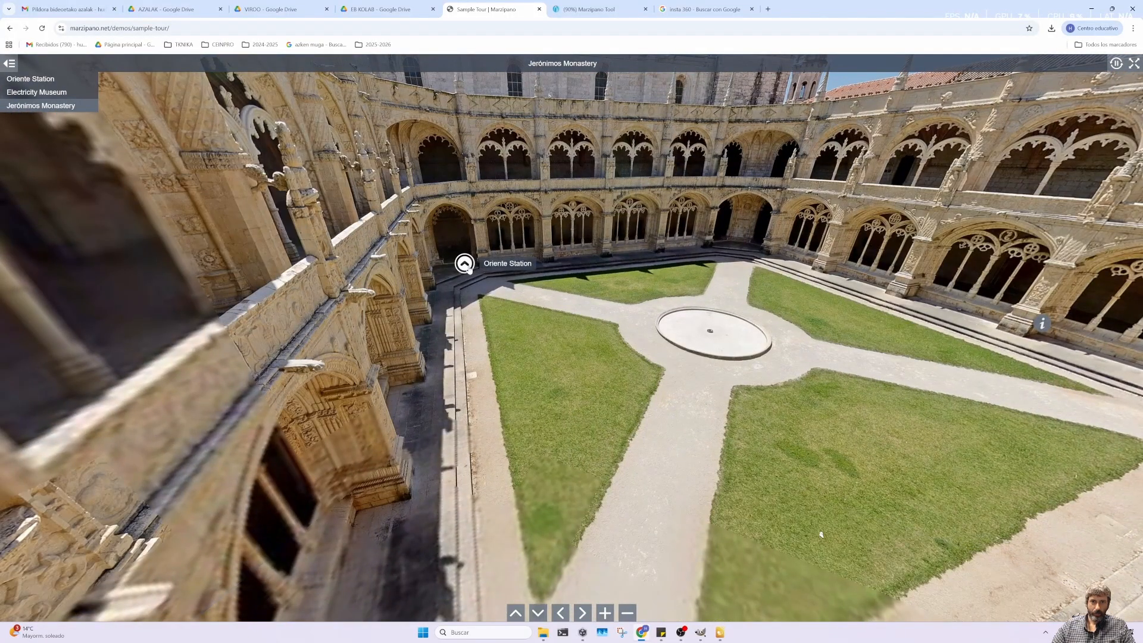
# Look around the Jerónimos Monastery cloister with its info hotspot open, and follow the link hotspot to Oriente Station.
pyautogui.moveTo(468, 268); pyautogui.dragTo(615, 203)
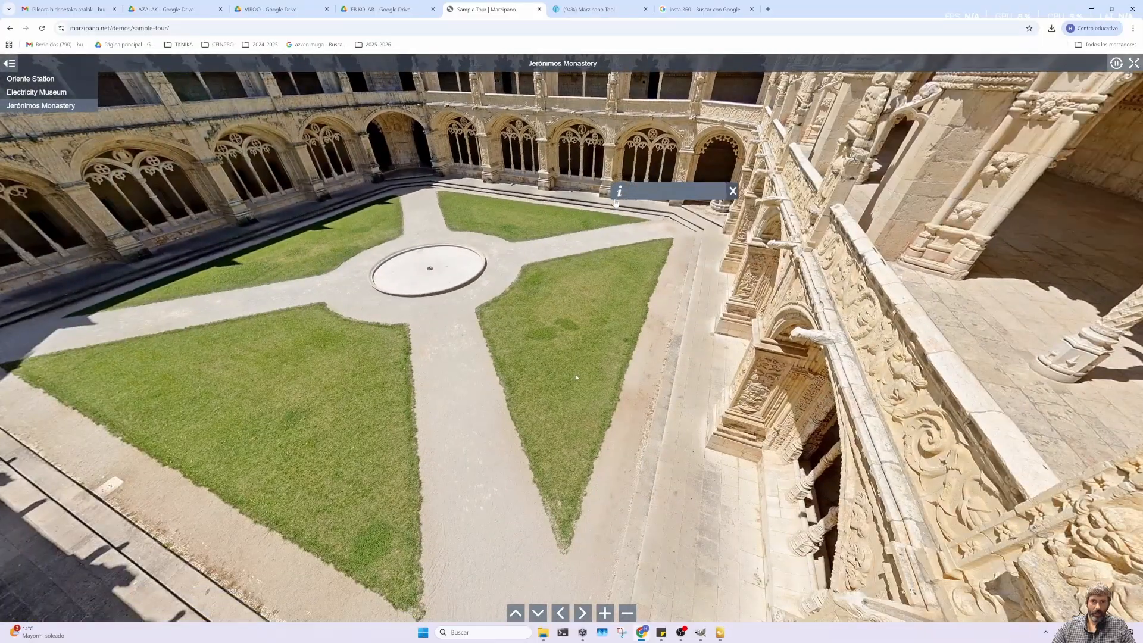
pyautogui.moveTo(450, 210); pyautogui.dragTo(578, 310)
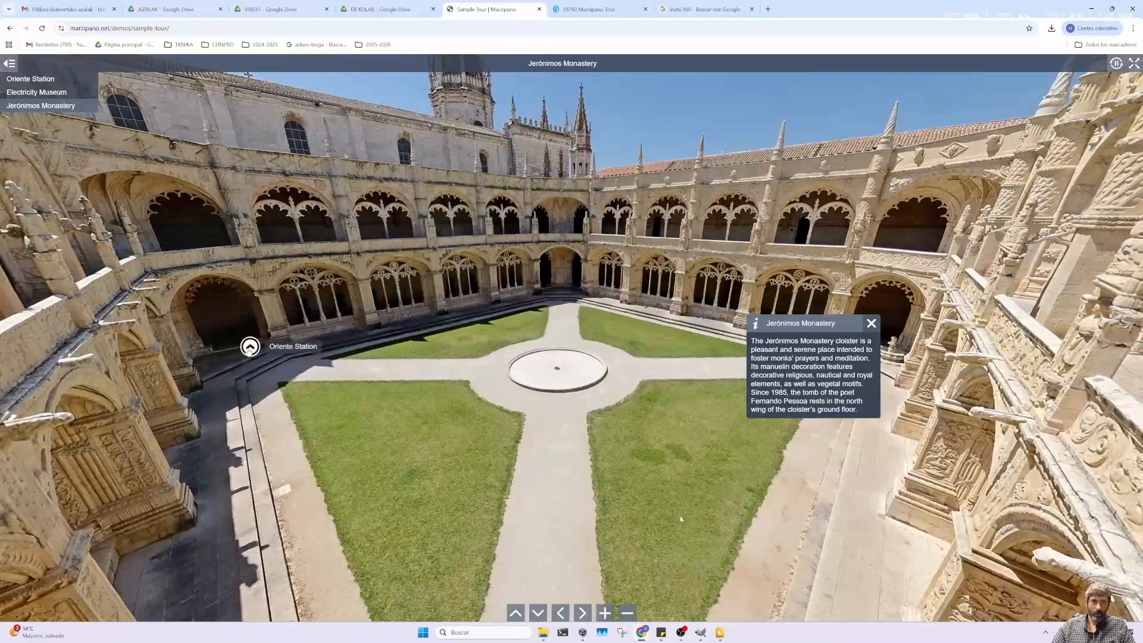
pyautogui.click(249, 347)
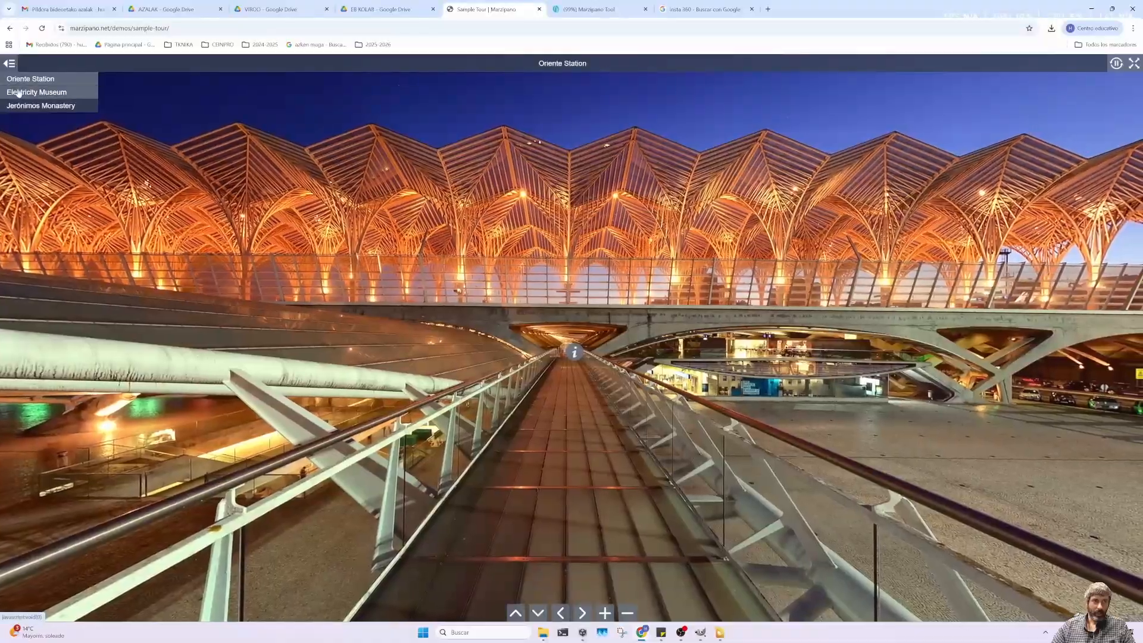
# Switch to the Electricity Museum and Jerónimos Monastery from the scene list, and try the tour's tilt, pan and zoom view controls.
pyautogui.click(33, 93)
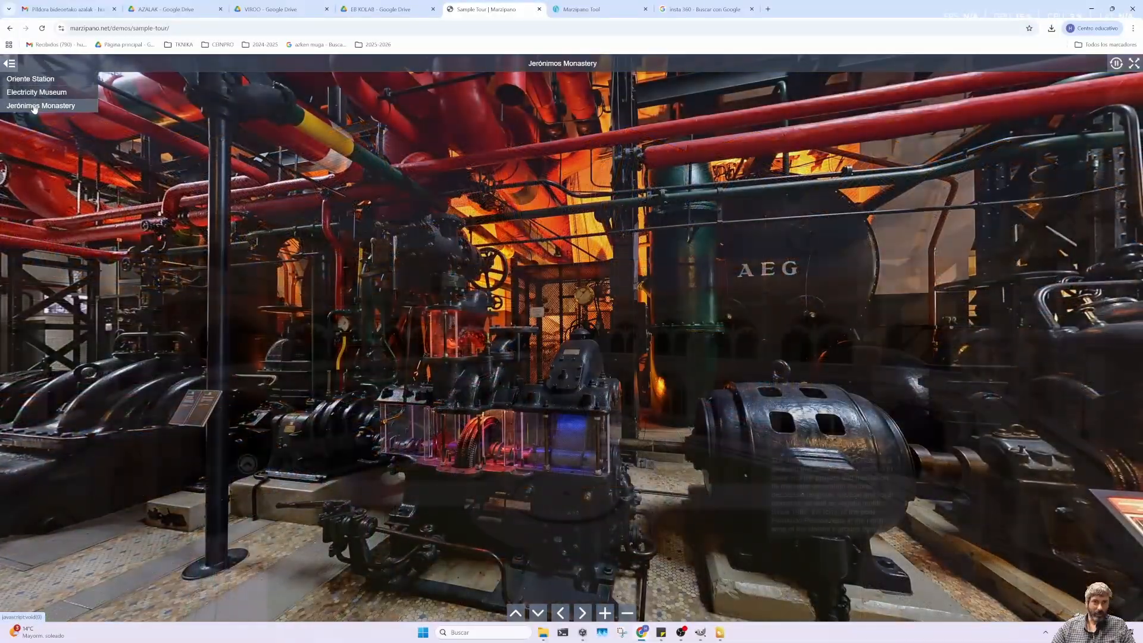
pyautogui.click(34, 108)
pyautogui.click(535, 616)
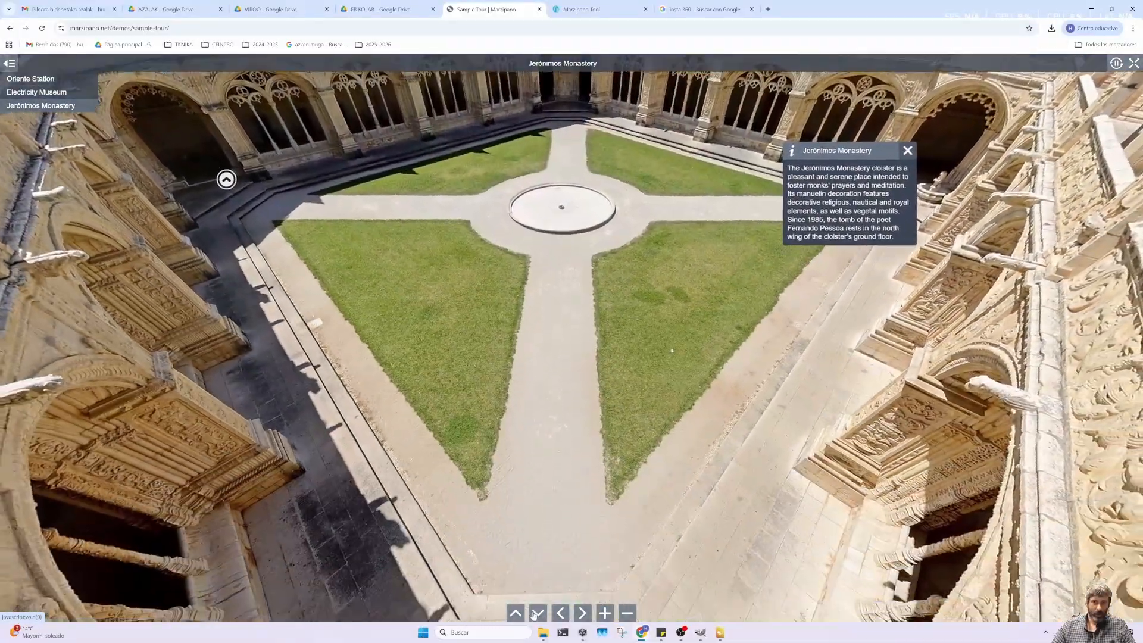
pyautogui.click(520, 616)
pyautogui.click(515, 613)
pyautogui.click(538, 613)
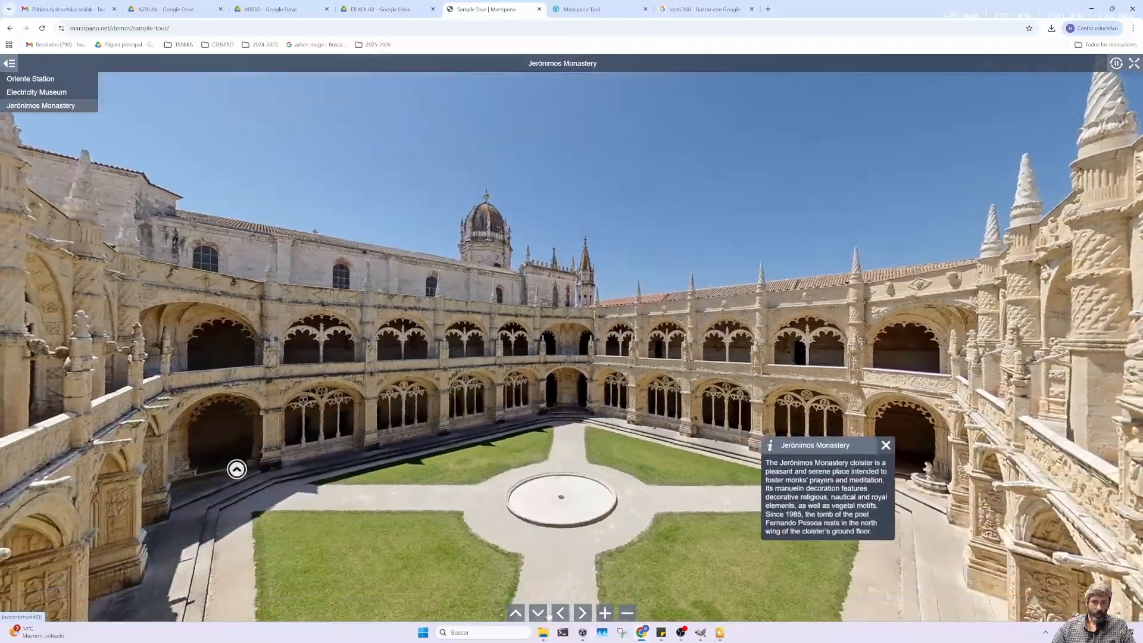
pyautogui.click(580, 613)
pyautogui.click(561, 612)
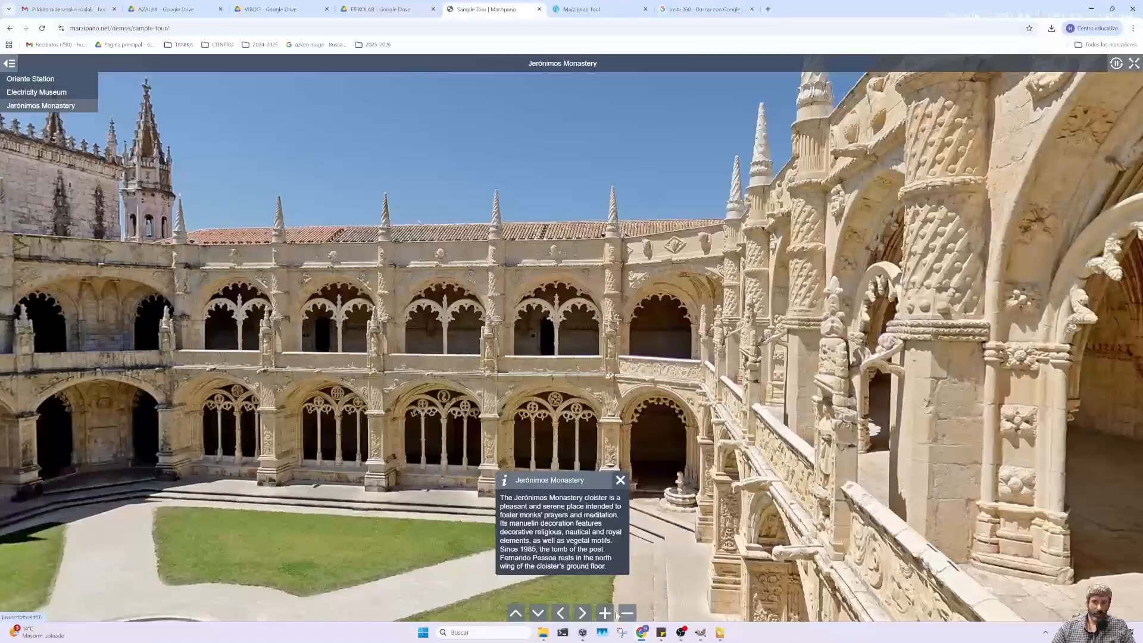
pyautogui.click(622, 614)
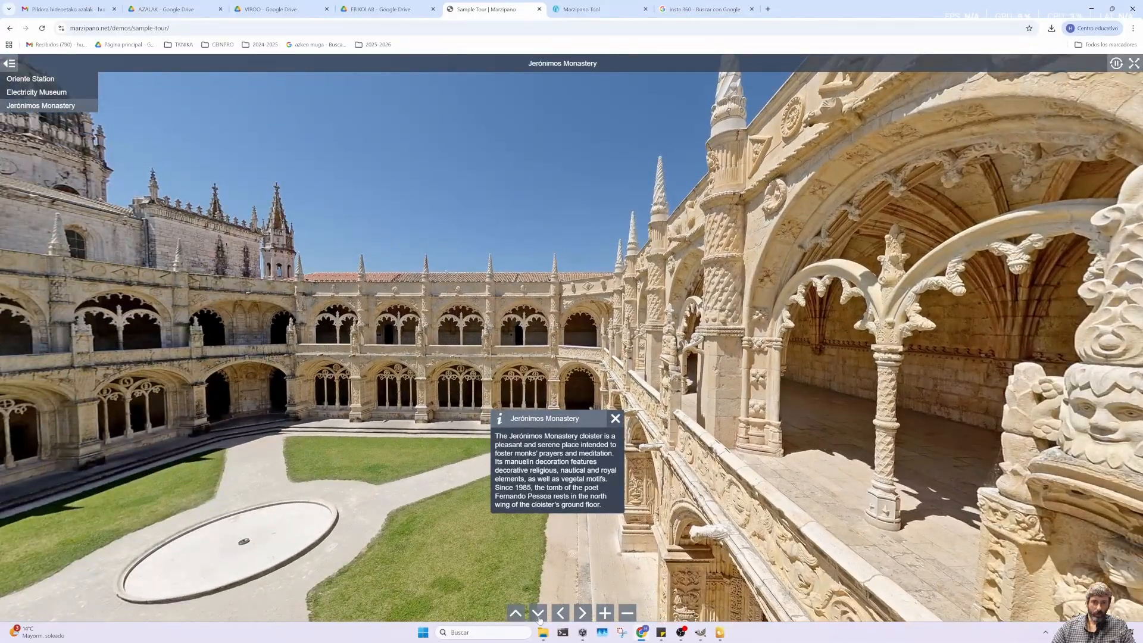
pyautogui.click(539, 613)
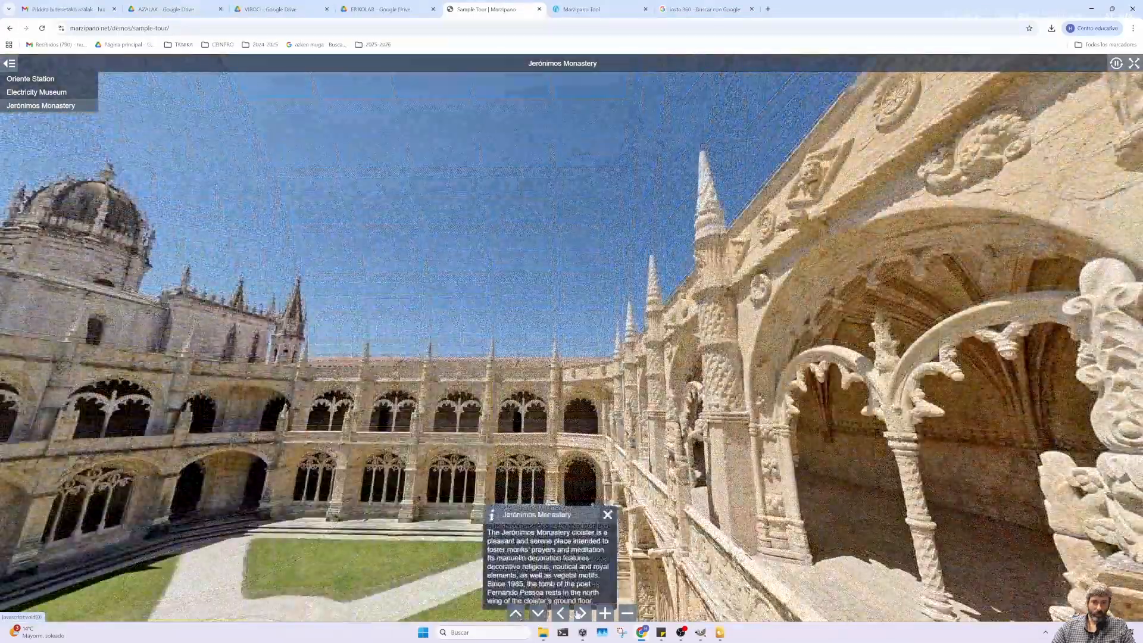
pyautogui.scroll(-10, 202, 345)
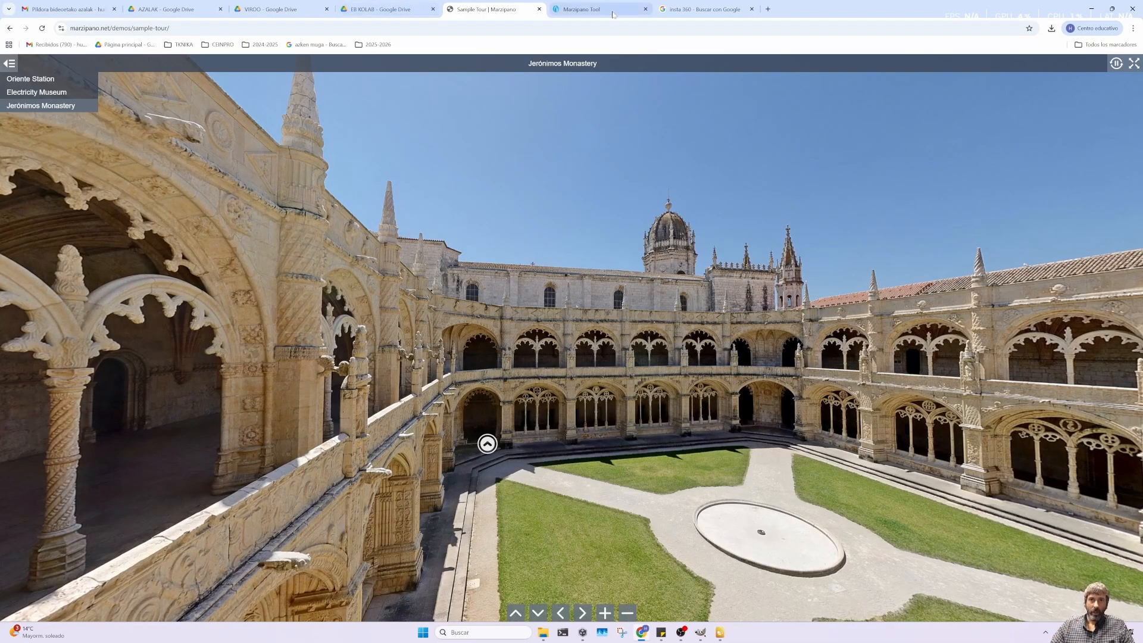
# Return to the Marzipano Tool project and turn off Autorotate.
pyautogui.click(578, 9)
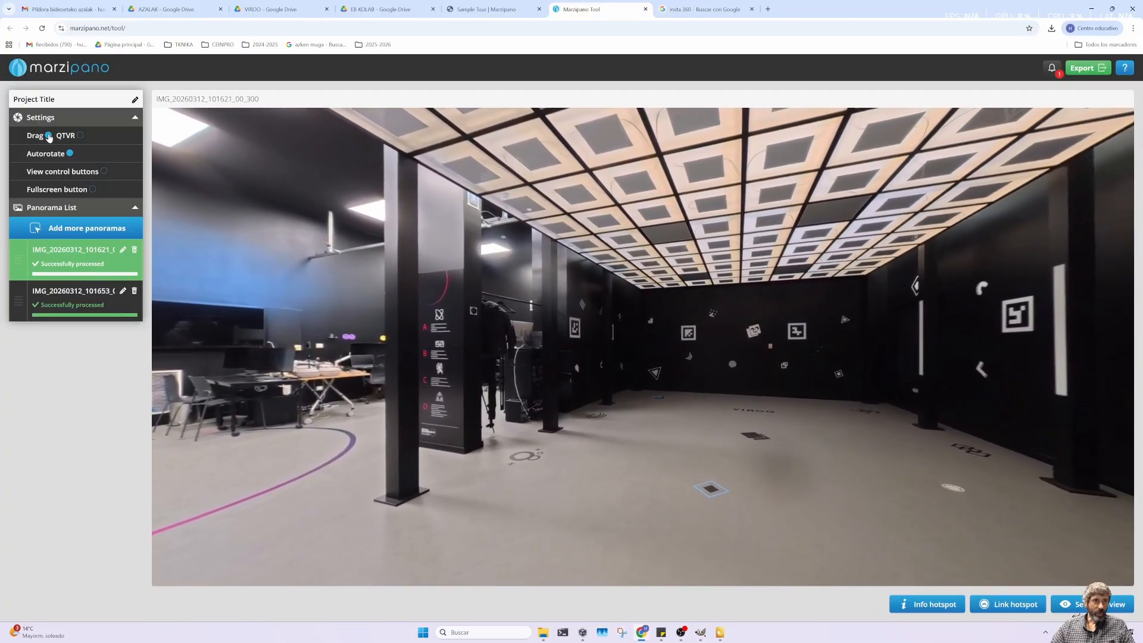
pyautogui.click(69, 154)
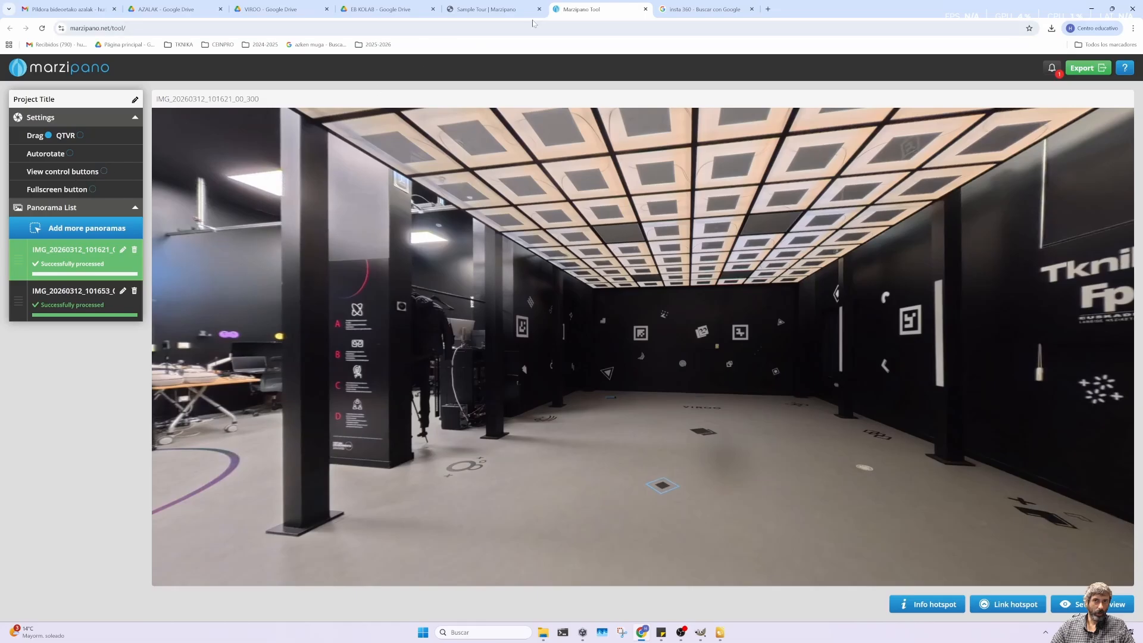
# Go back to the Sample Tour, view the Jerónimos Monastery scene in full screen, and exit full screen.
pyautogui.click(485, 8)
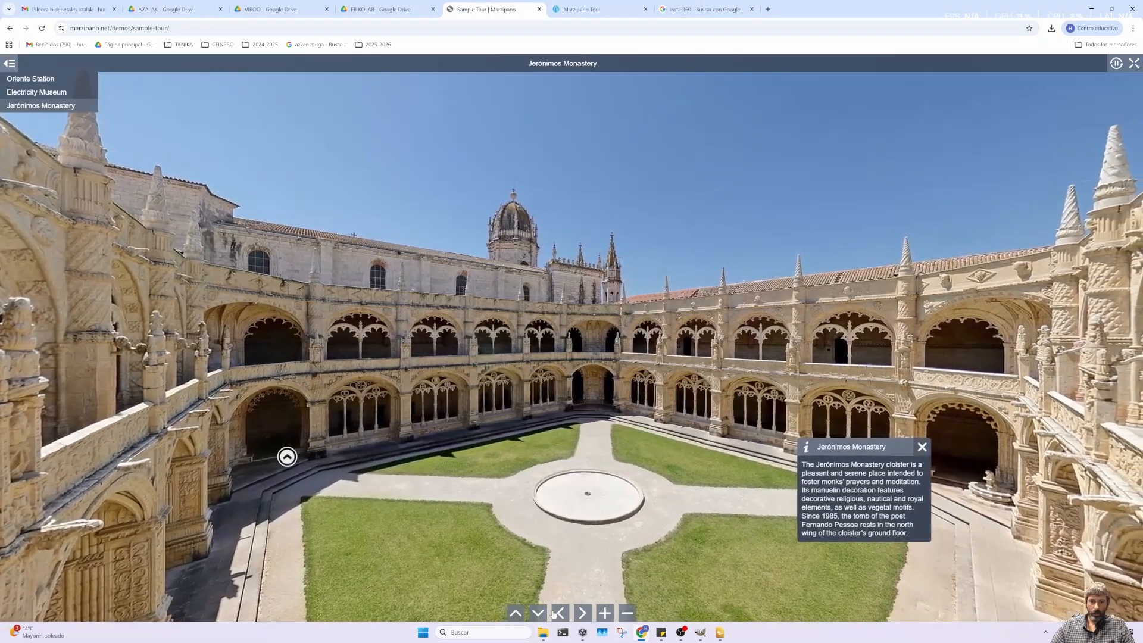
pyautogui.click(1134, 65)
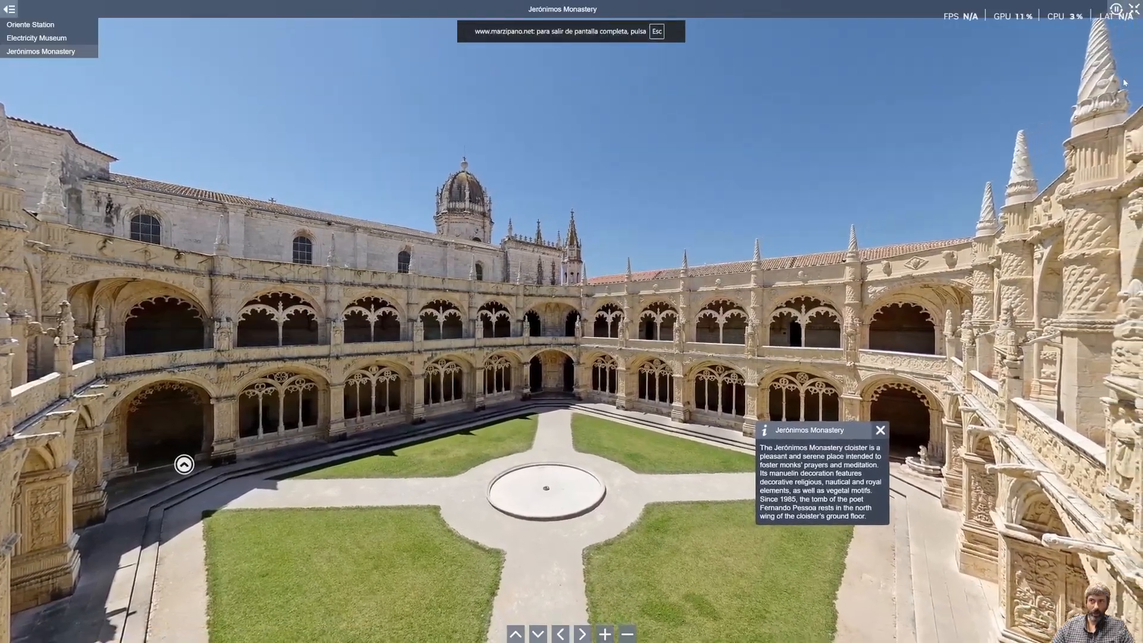
pyautogui.moveTo(647, 226); pyautogui.dragTo(651, 342)
pyautogui.press('Escape')
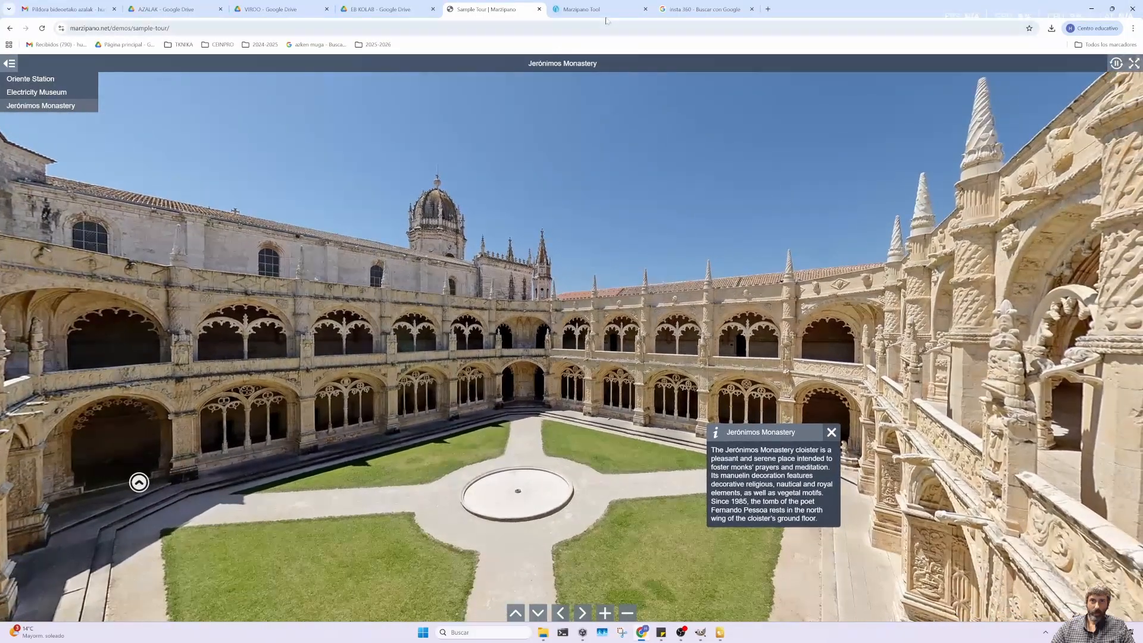
# Back in the Marzipano Tool, add an info hotspot to panorama IMG_20260312_101621_00_300, placed on the VIROO sign above the headset display.
pyautogui.click(601, 10)
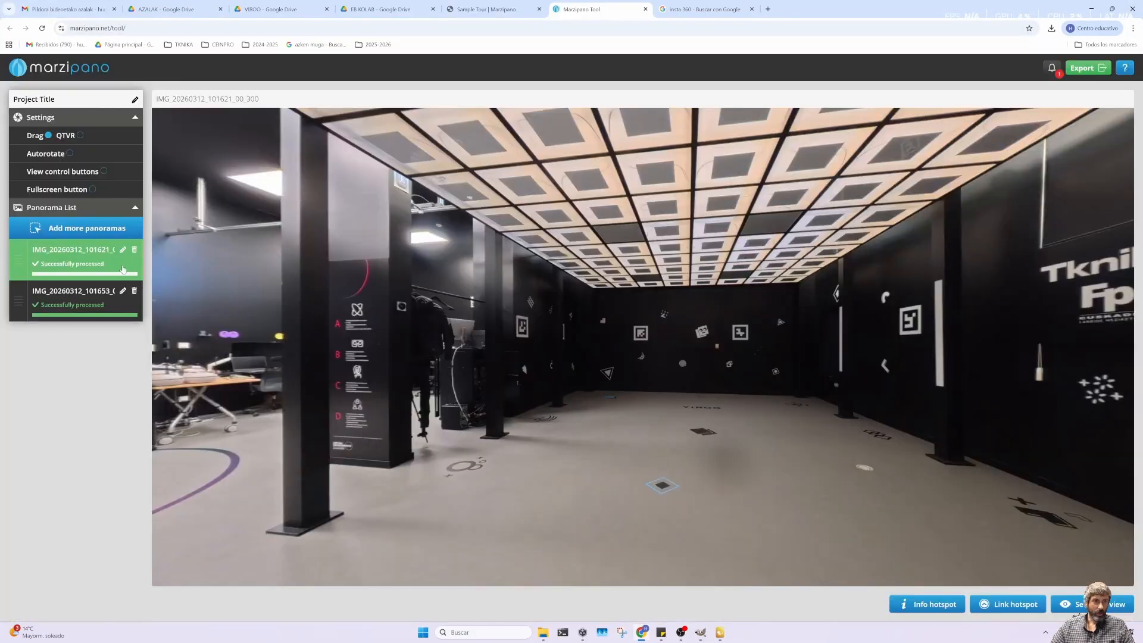
pyautogui.click(22, 298)
pyautogui.click(18, 267)
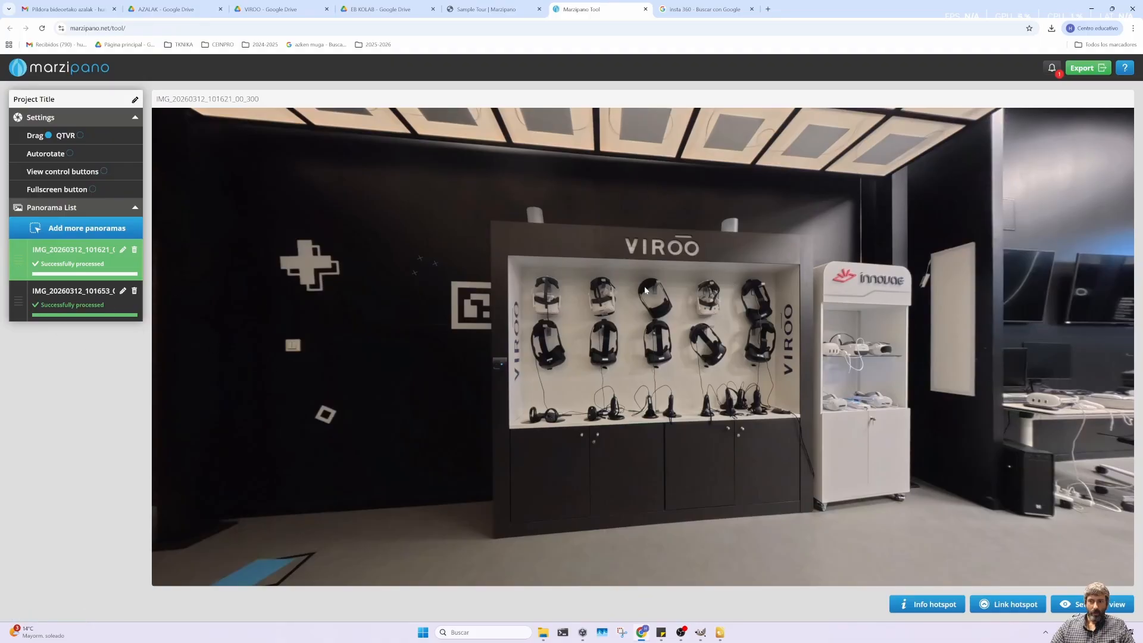
pyautogui.moveTo(855, 319)
pyautogui.mouseDown()
pyautogui.moveTo(636, 262)
pyautogui.moveTo(863, 304)
pyautogui.mouseUp()
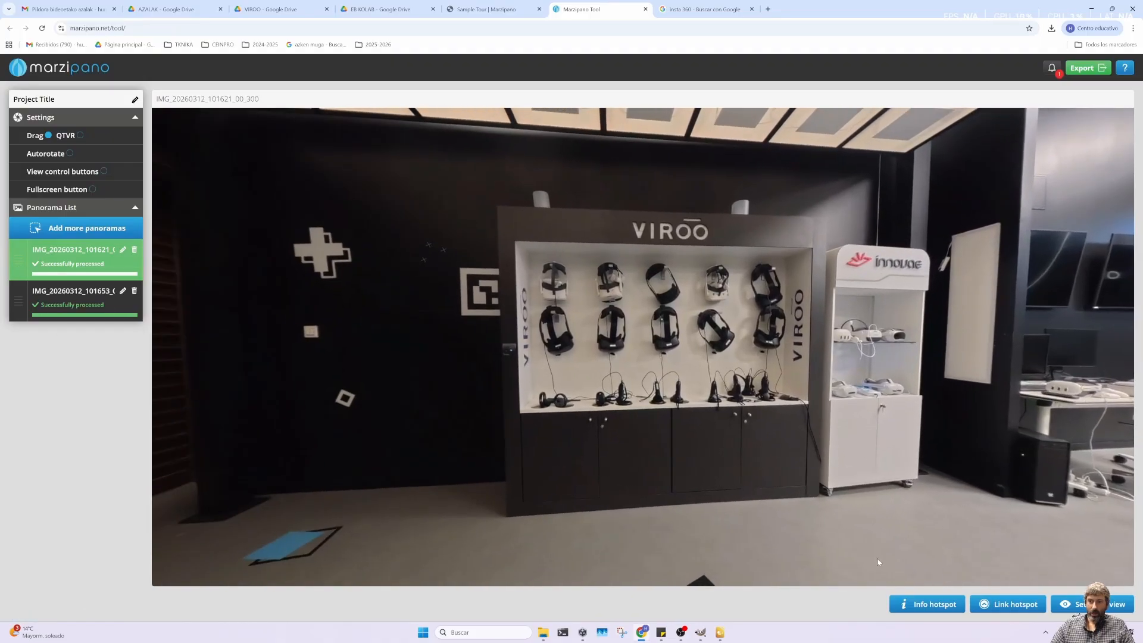
pyautogui.click(924, 605)
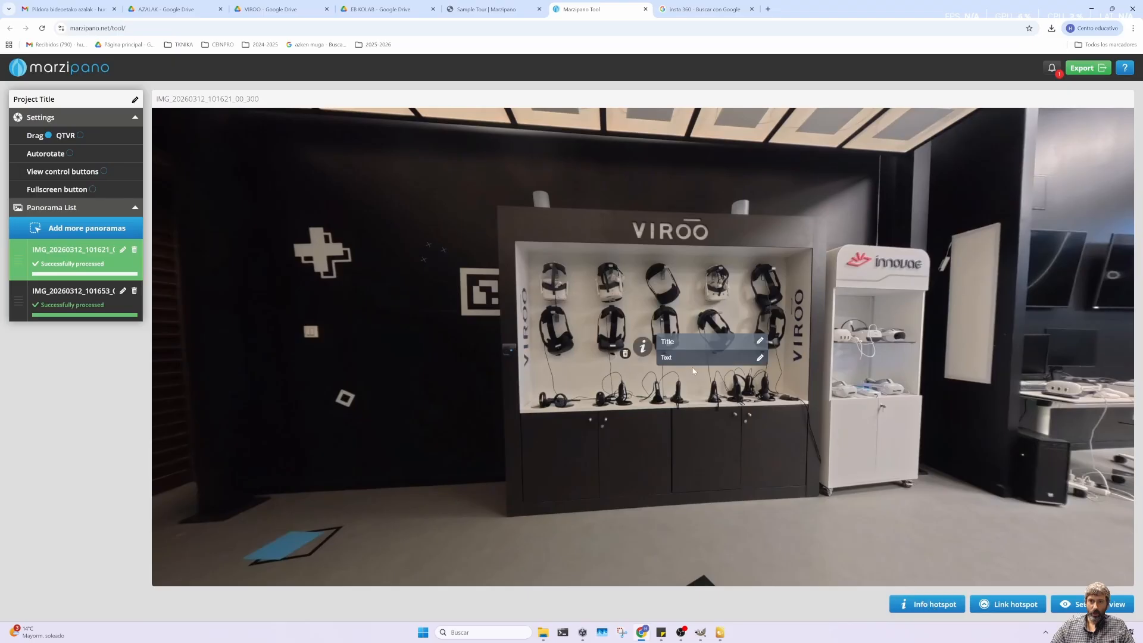
pyautogui.moveTo(642, 346); pyautogui.dragTo(654, 224)
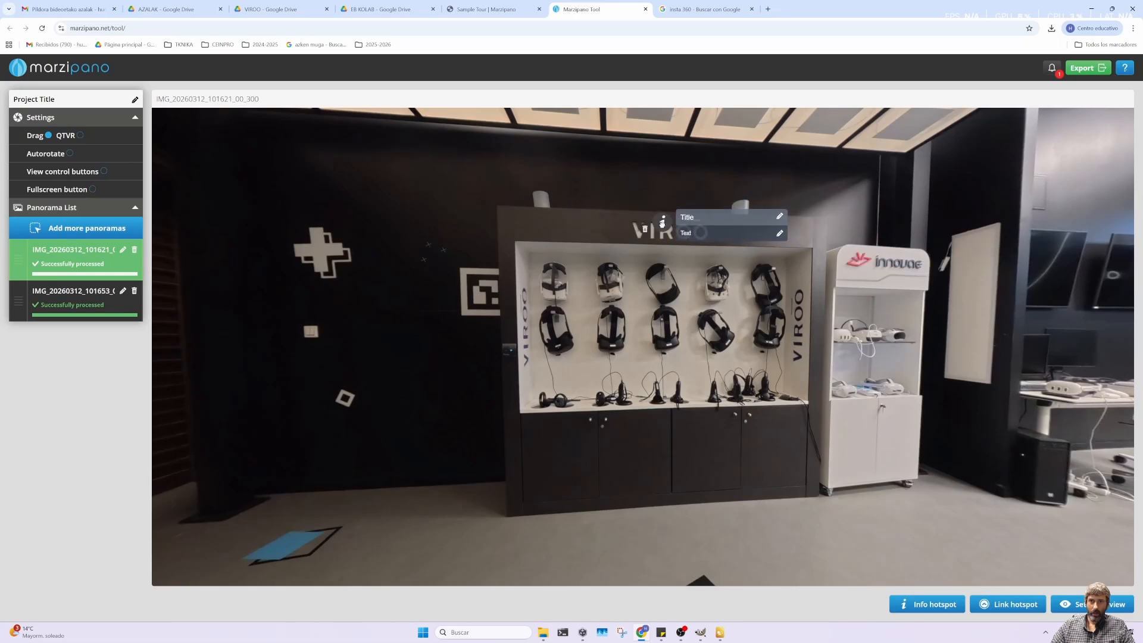
# Title the info hotspot "Viroo Betaurrekoak" with the text "Textua", and adjust its position slightly on the VIROO sign.
pyautogui.click(779, 216)
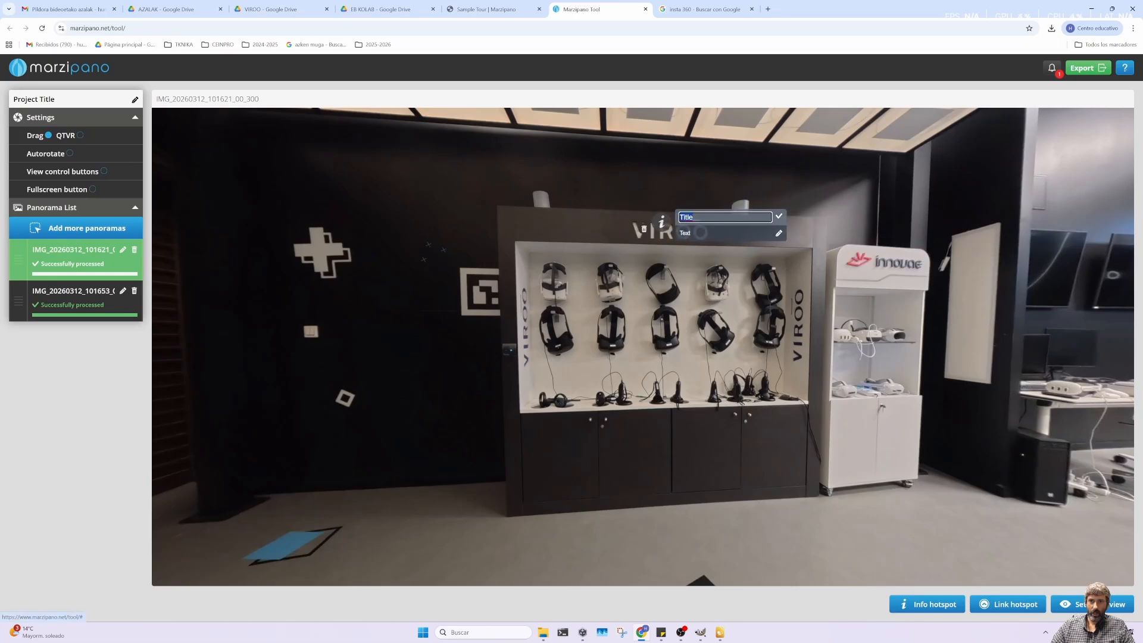
pyautogui.write('Viroo')
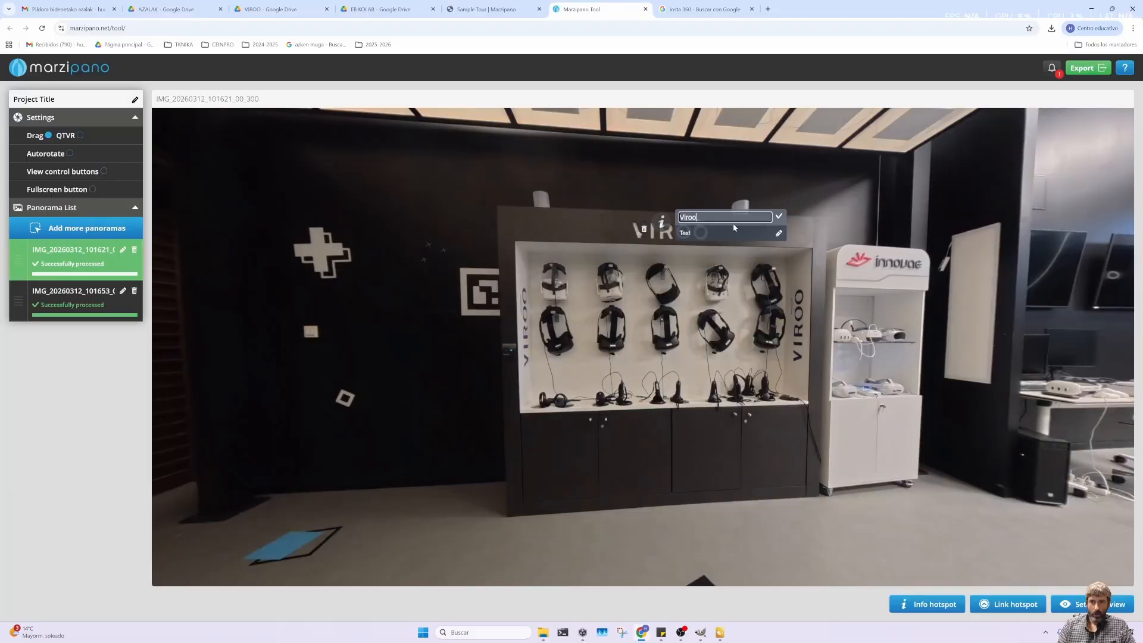
pyautogui.write(' Betaurrekoak')
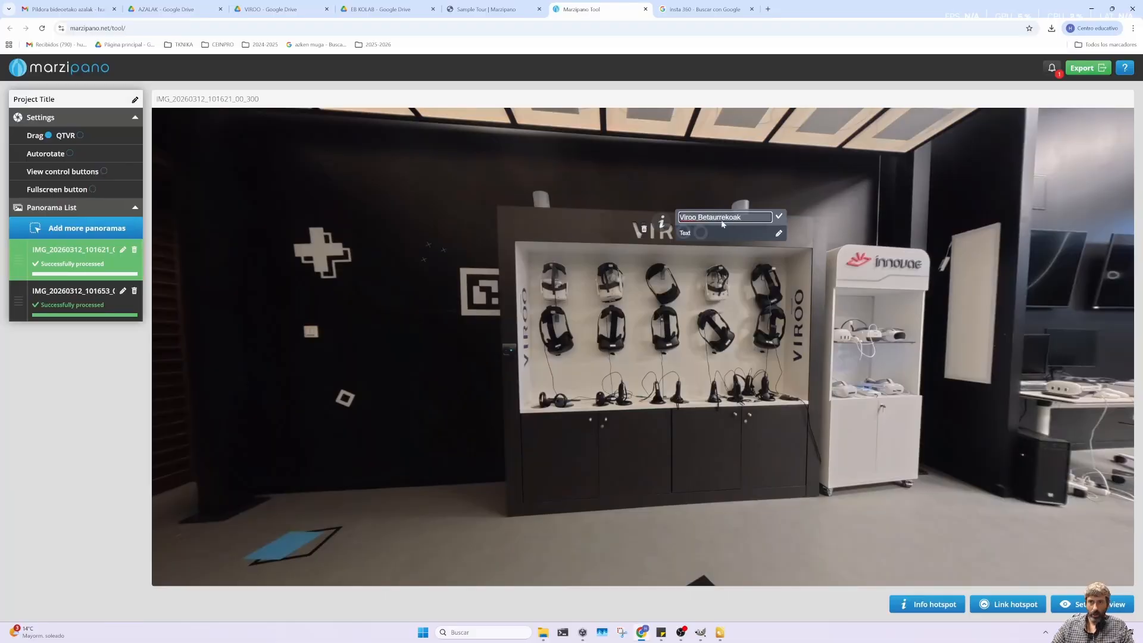
pyautogui.press('Return')
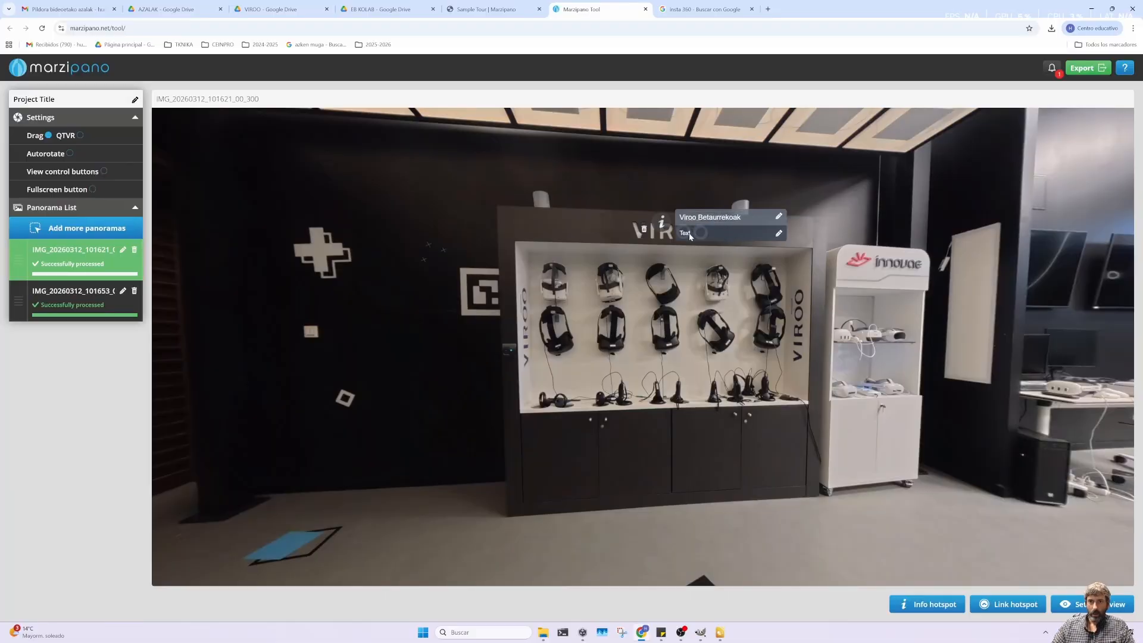
pyautogui.click(779, 233)
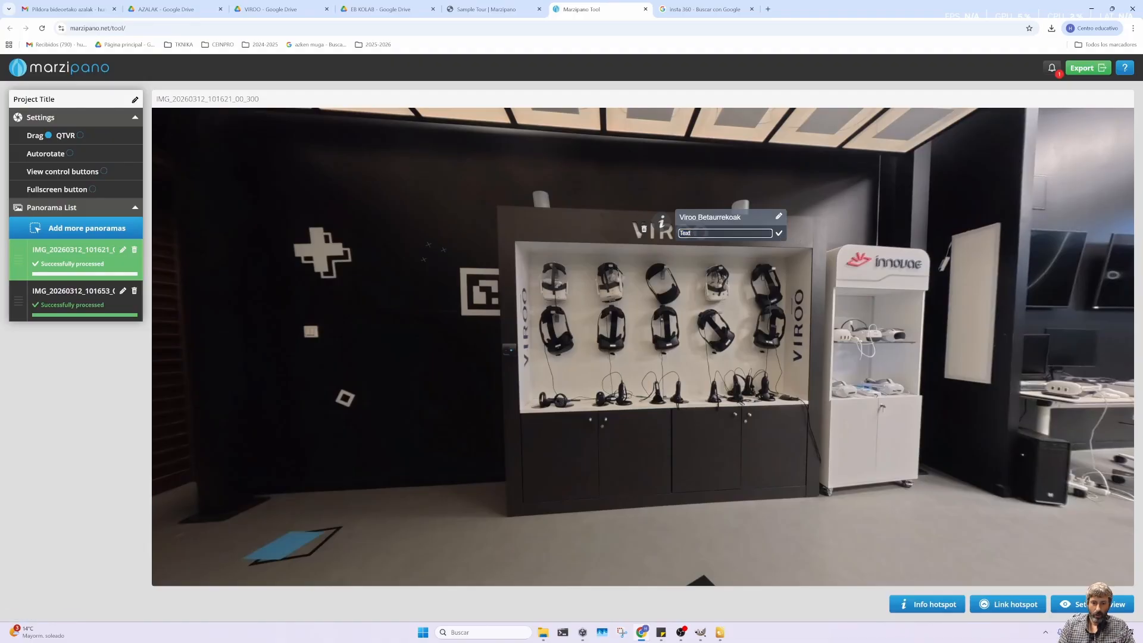
pyautogui.write('ua')
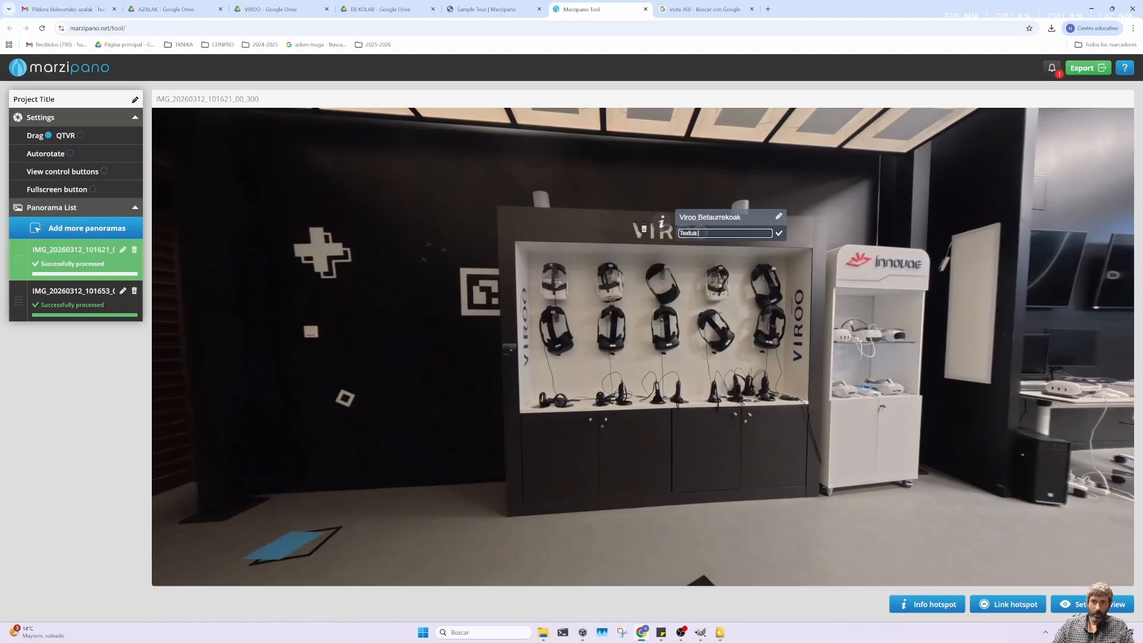
pyautogui.click(779, 232)
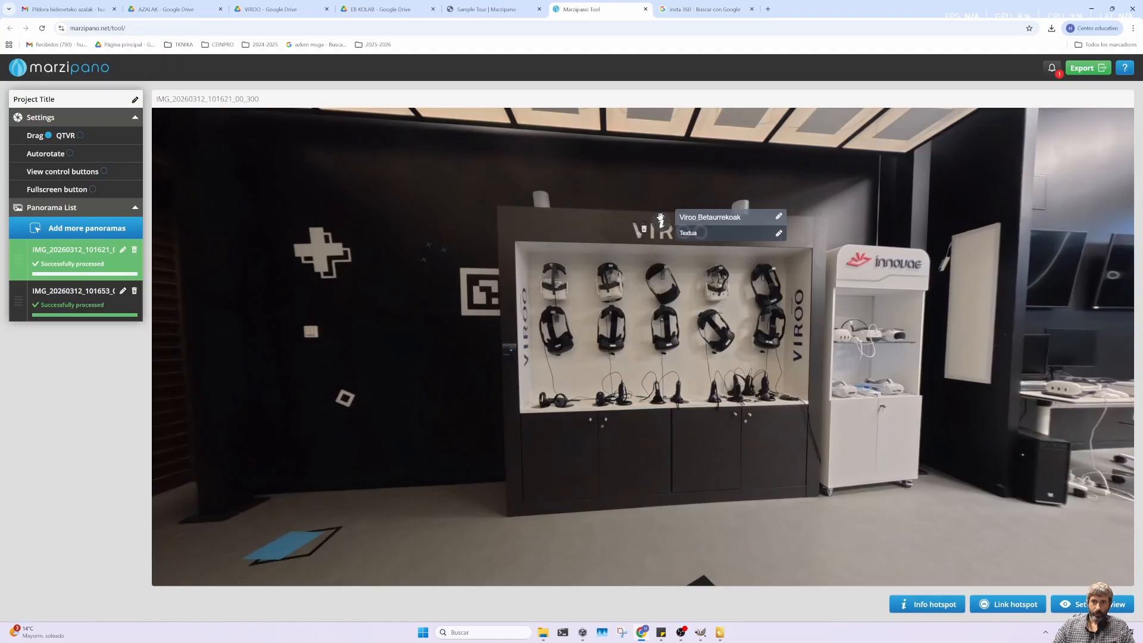
pyautogui.moveTo(661, 220); pyautogui.dragTo(646, 212)
# Set the initial view of panorama IMG_20260312_101621_00_300 to face the black room with the lit ceiling and the Tknika wall.
pyautogui.moveTo(743, 318); pyautogui.dragTo(636, 333)
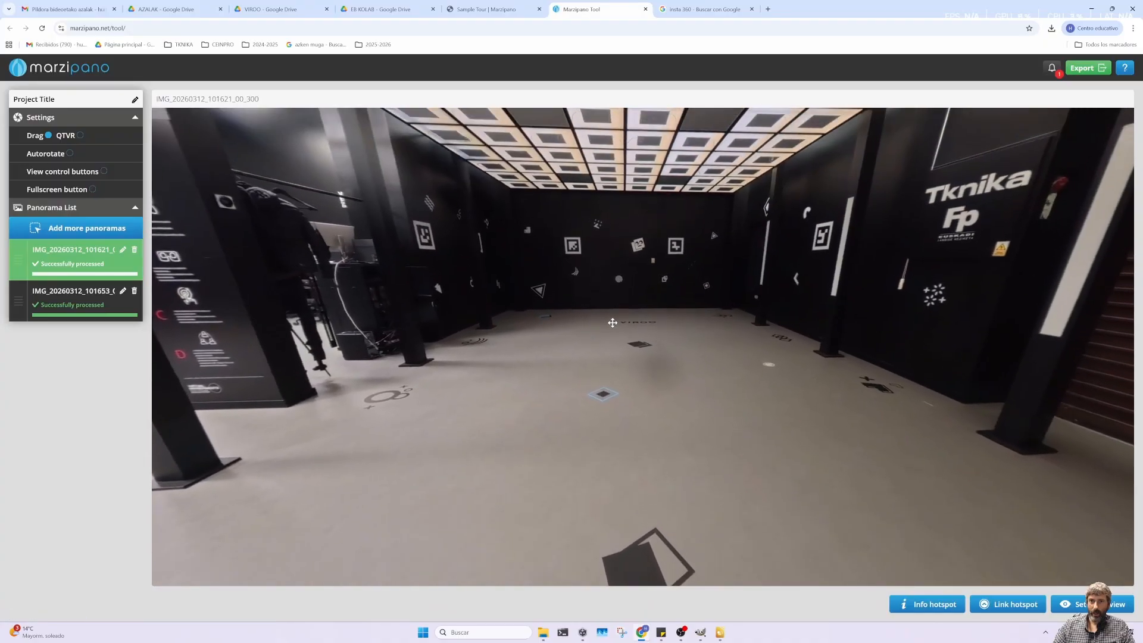
pyautogui.moveTo(684, 298); pyautogui.dragTo(455, 330)
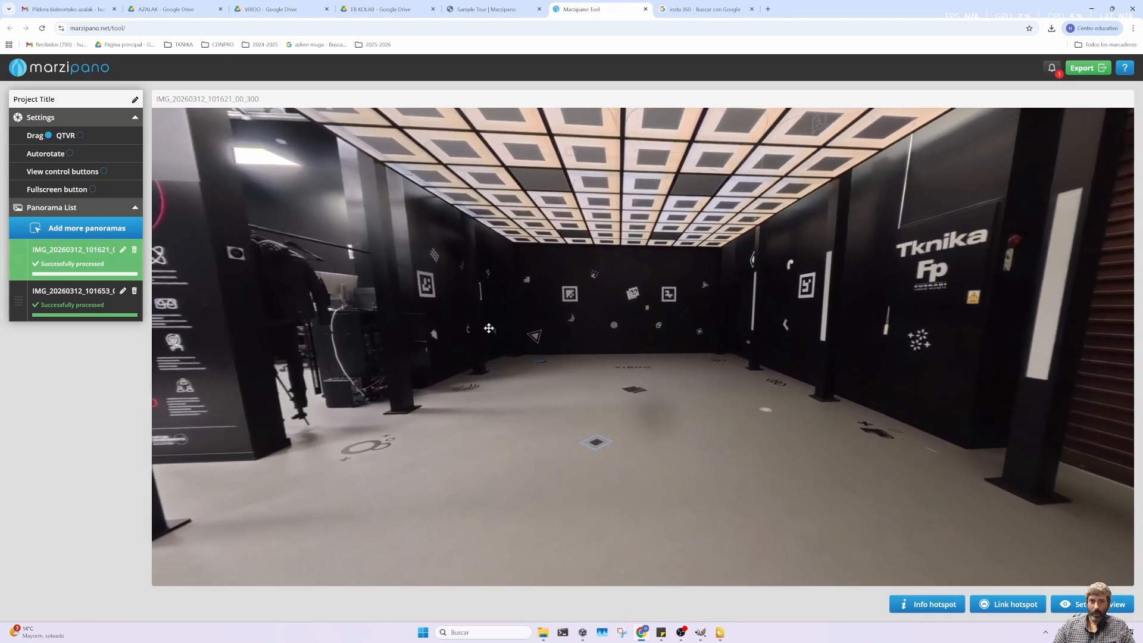
pyautogui.moveTo(447, 244); pyautogui.dragTo(596, 308)
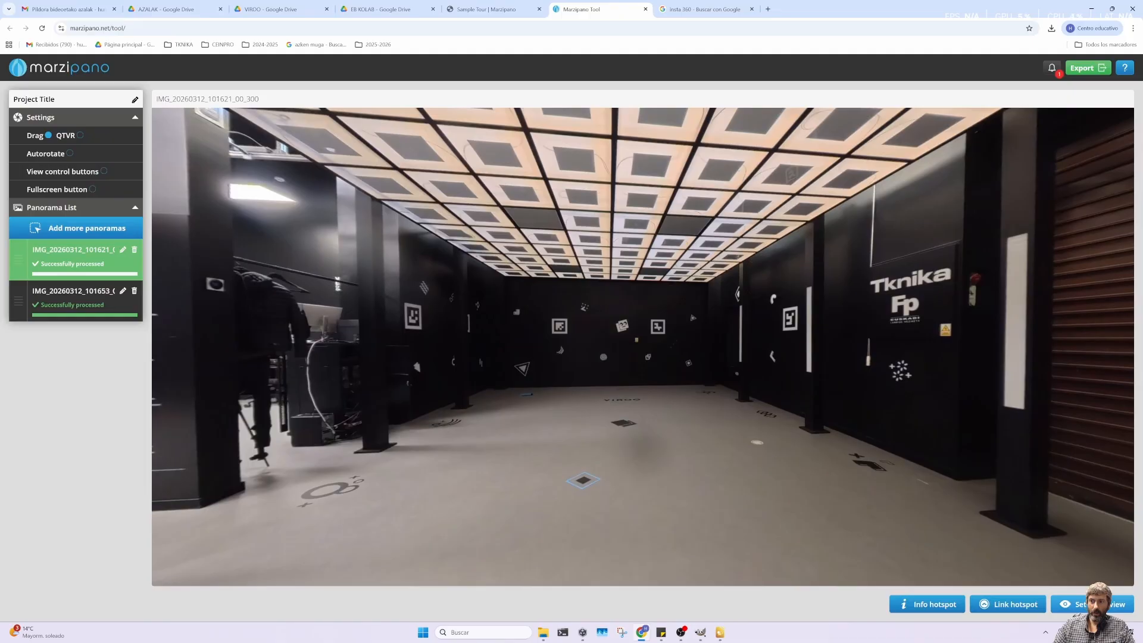
pyautogui.click(1071, 604)
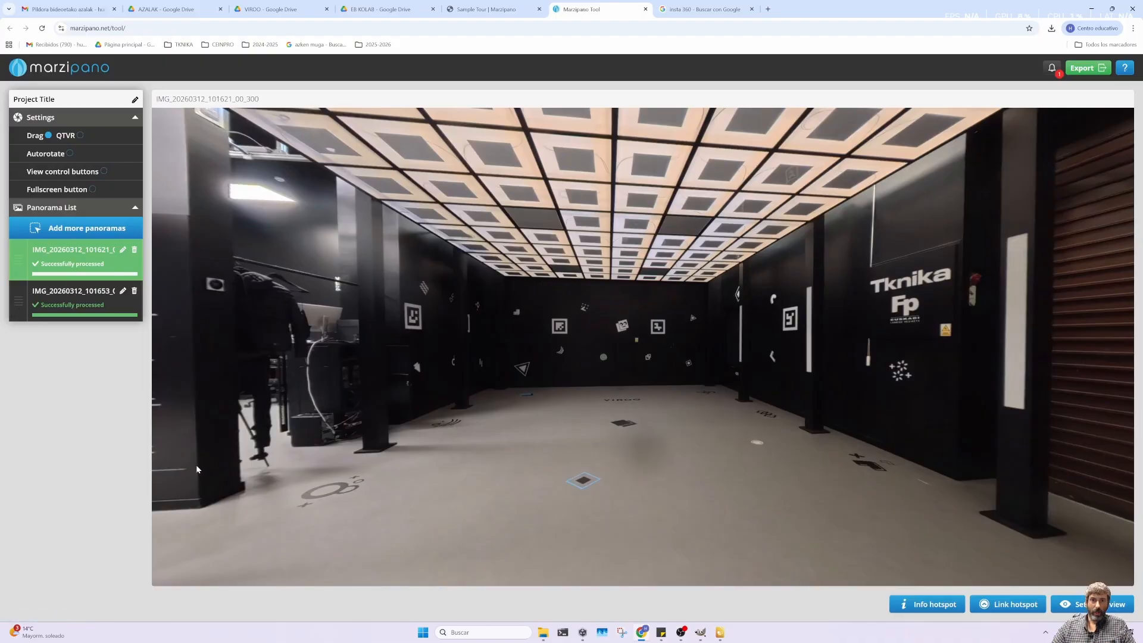
# Add a link hotspot to panorama IMG_20260312_101621_00_300 targeting scene IMG_20260312_101653_00_301, and place it on the black back wall.
pyautogui.click(1012, 604)
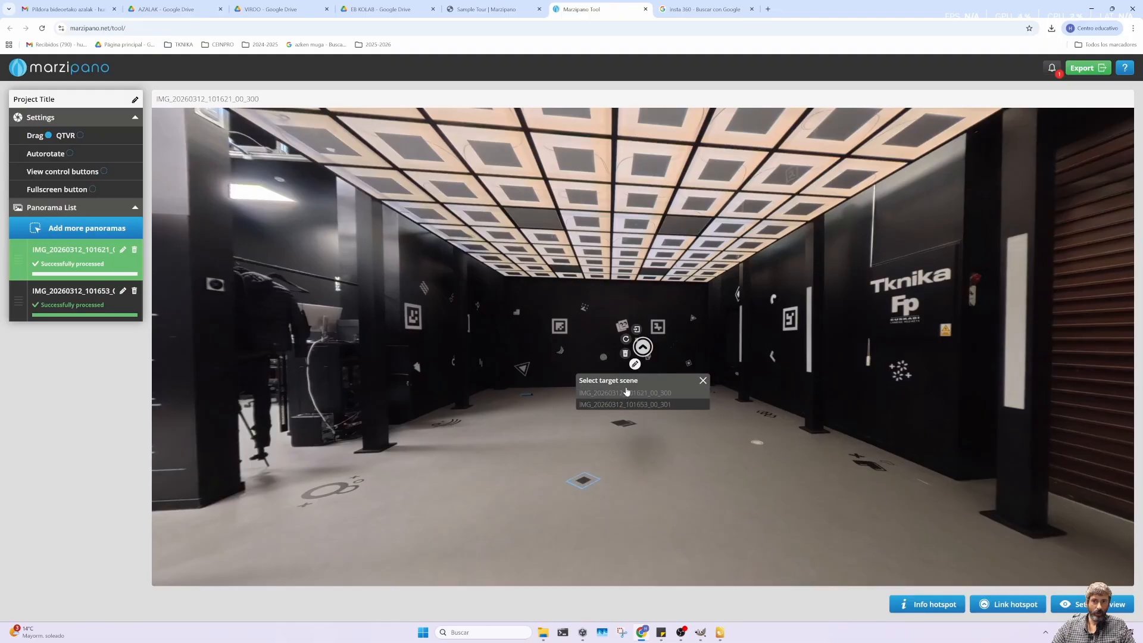
pyautogui.click(630, 407)
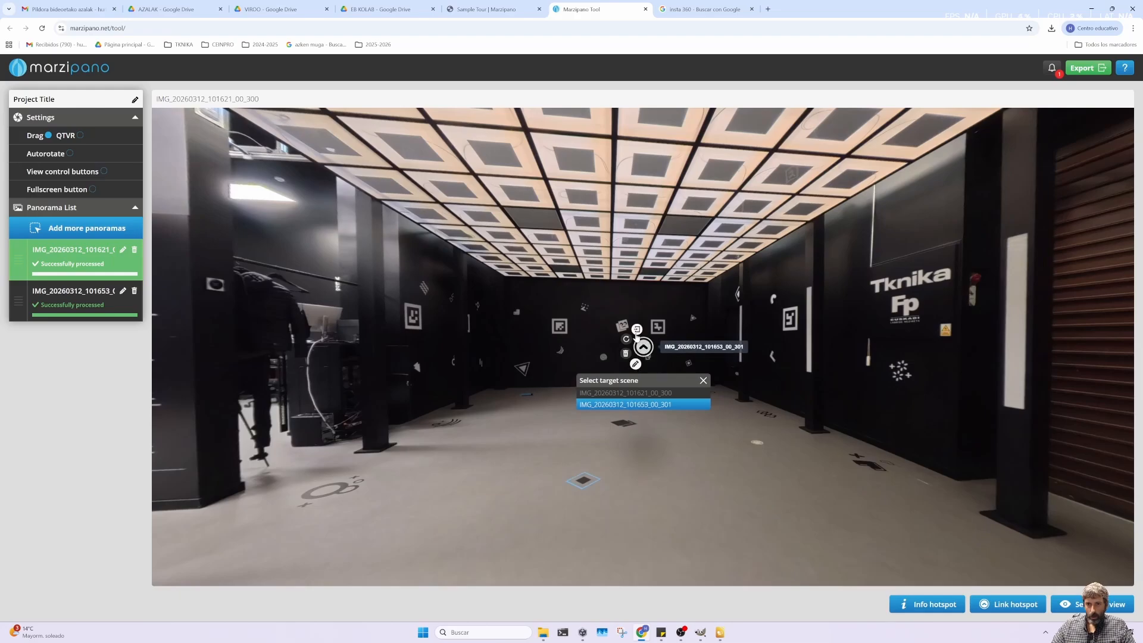
pyautogui.click(702, 382)
pyautogui.moveTo(648, 351); pyautogui.dragTo(637, 344)
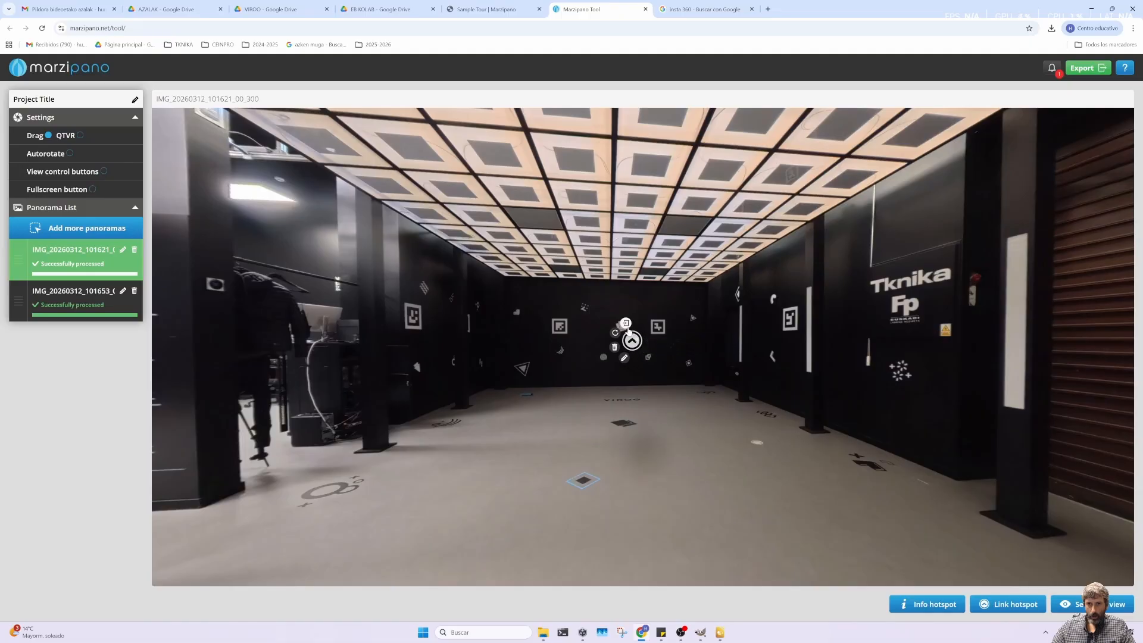
# Follow the link hotspot to panorama IMG_20260312_101653_00_301 and set its initial view to face the black wall with the VIROO floor lettering.
pyautogui.click(626, 325)
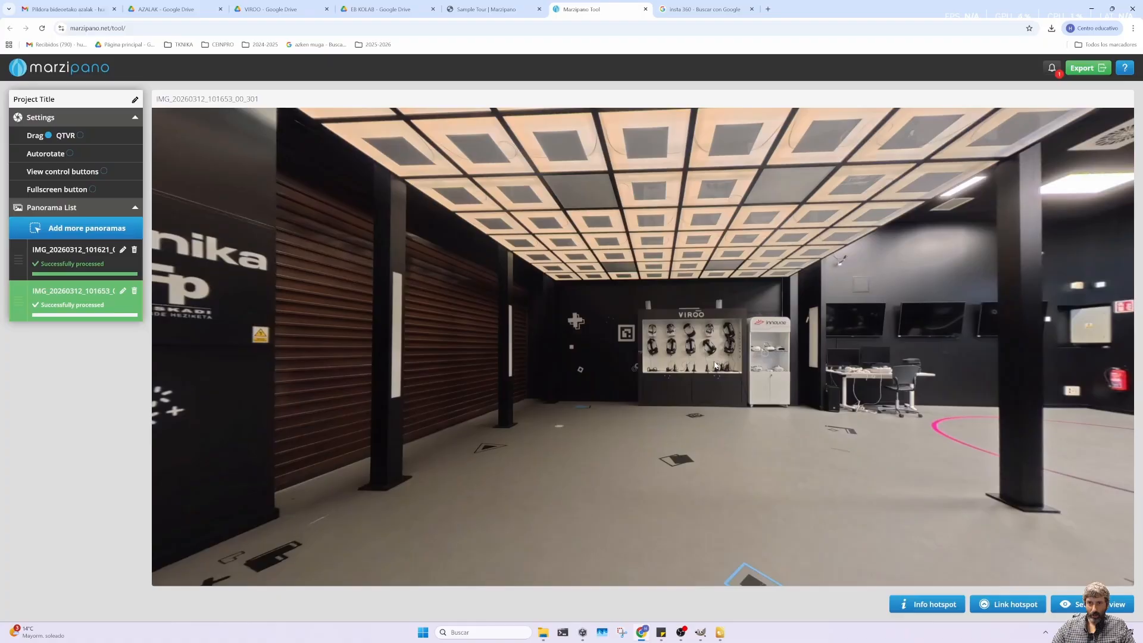
pyautogui.moveTo(730, 361); pyautogui.dragTo(579, 344)
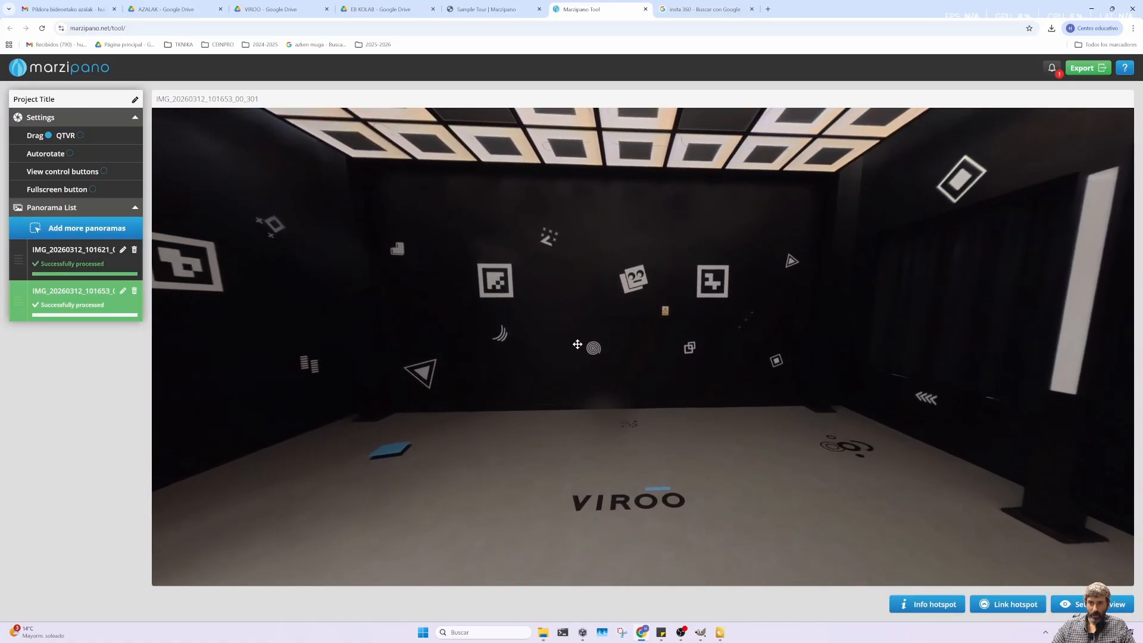
pyautogui.click(1079, 604)
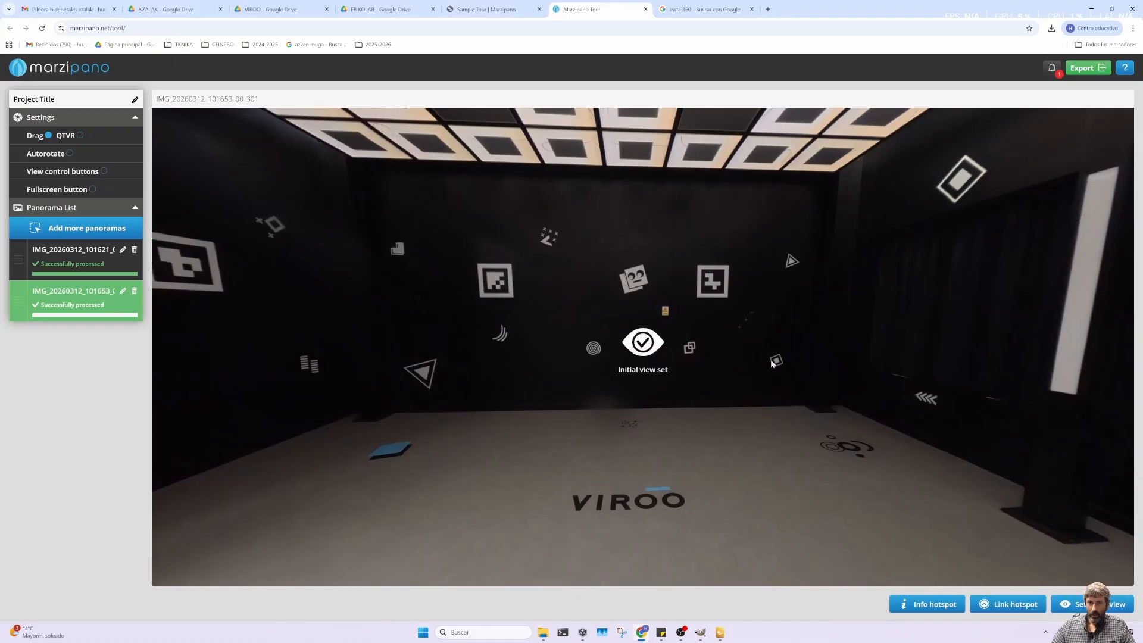
# Add a link hotspot to panorama IMG_20260312_101653_00_301, placed at the VIROO headset display and targeting scene IMG_20260312_101621_00_300.
pyautogui.moveTo(651, 345)
pyautogui.mouseDown()
pyautogui.moveTo(620, 344)
pyautogui.moveTo(655, 357)
pyautogui.moveTo(454, 380)
pyautogui.moveTo(694, 380)
pyautogui.mouseUp()
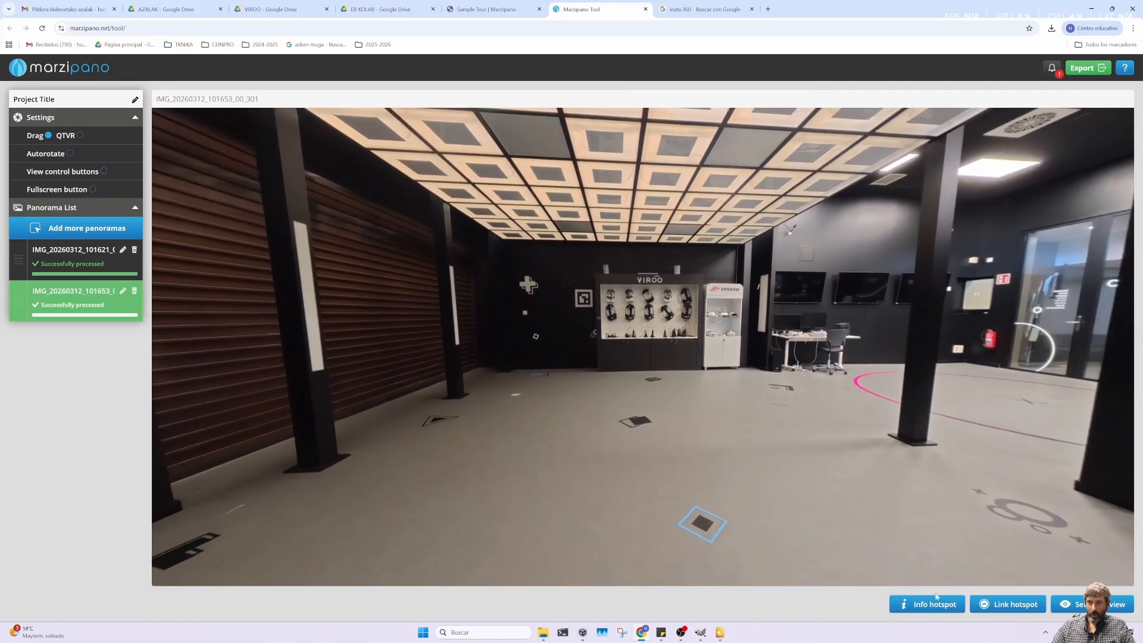
pyautogui.click(1007, 604)
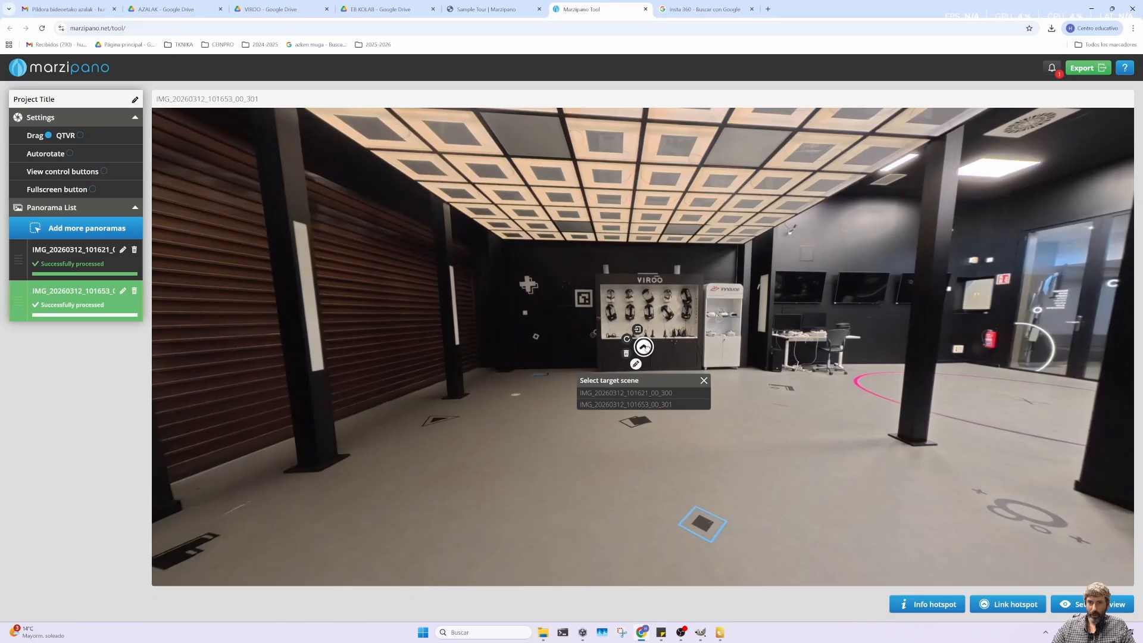
pyautogui.moveTo(647, 348); pyautogui.dragTo(657, 341)
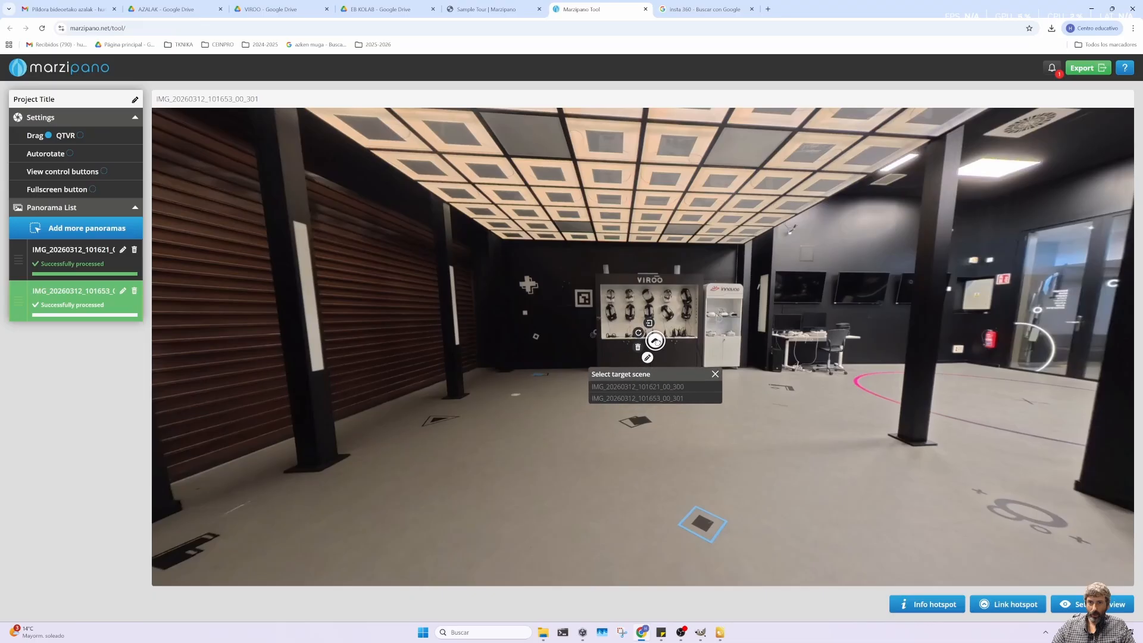
pyautogui.click(670, 388)
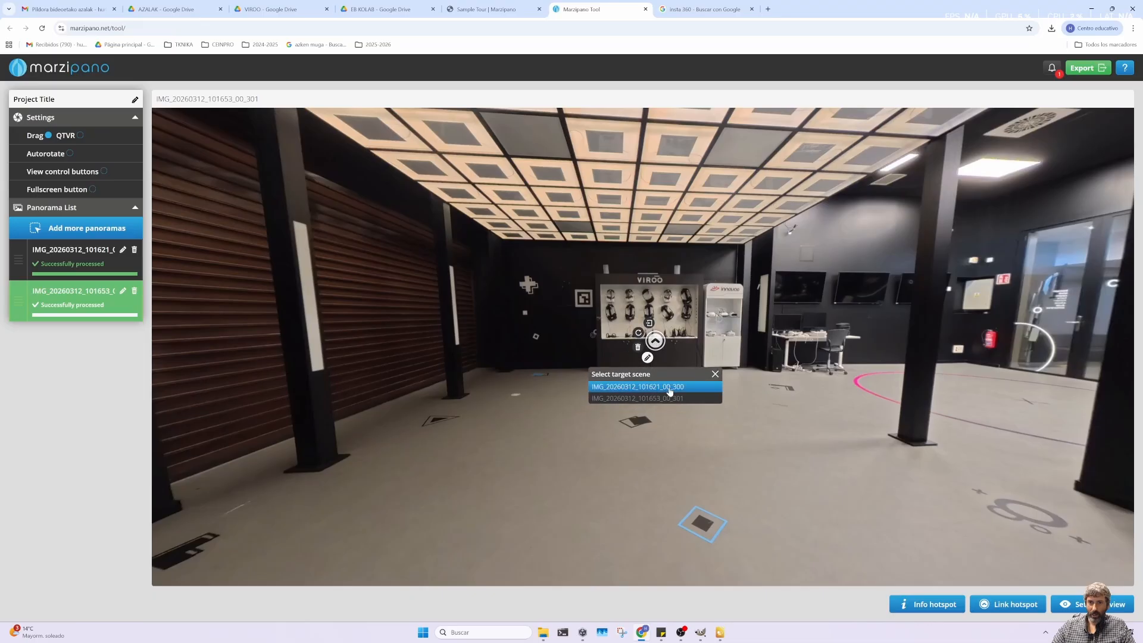
# Test the link hotspots by travelling between both panoramas, and view the "Viroo Betaurrekoak" info hotspot on the VIROO sign.
pyautogui.click(649, 325)
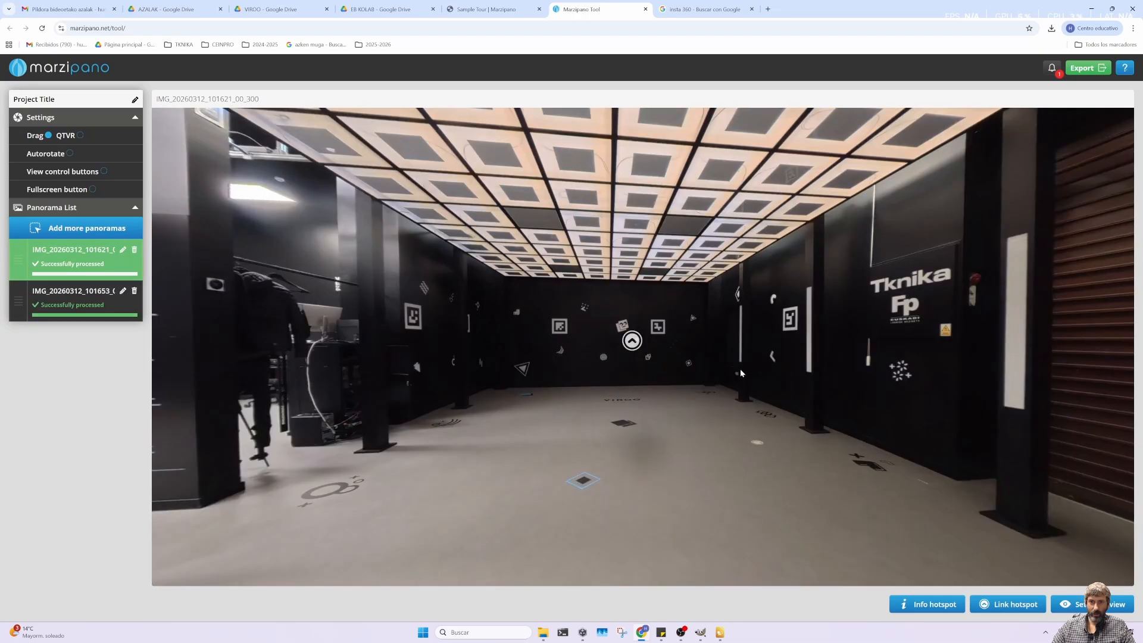
pyautogui.click(625, 323)
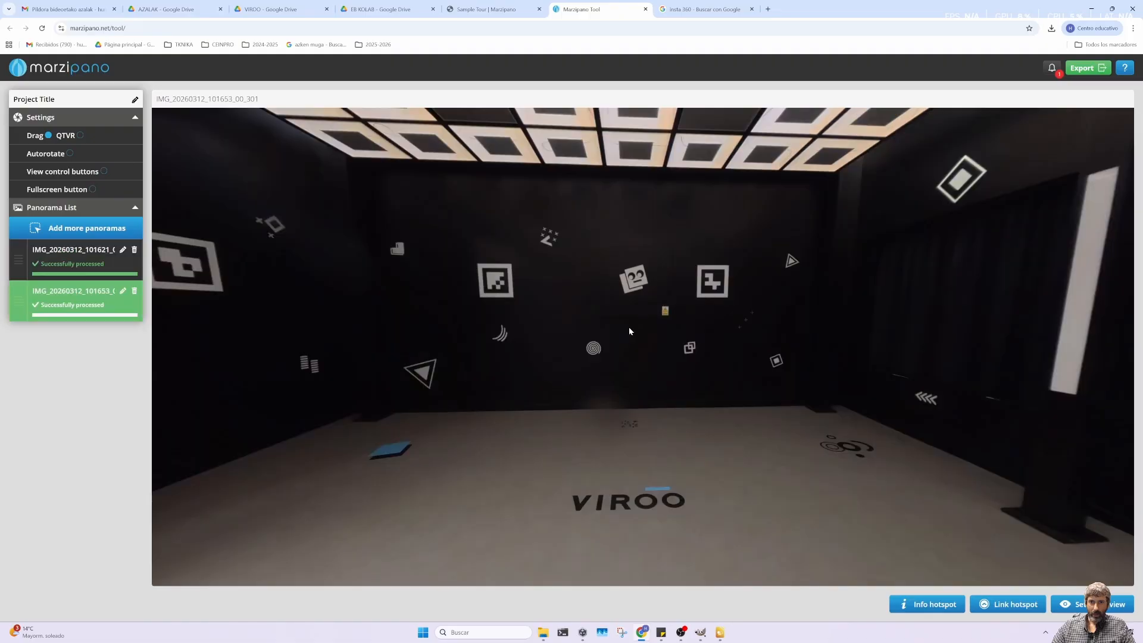
pyautogui.moveTo(627, 326); pyautogui.dragTo(365, 322)
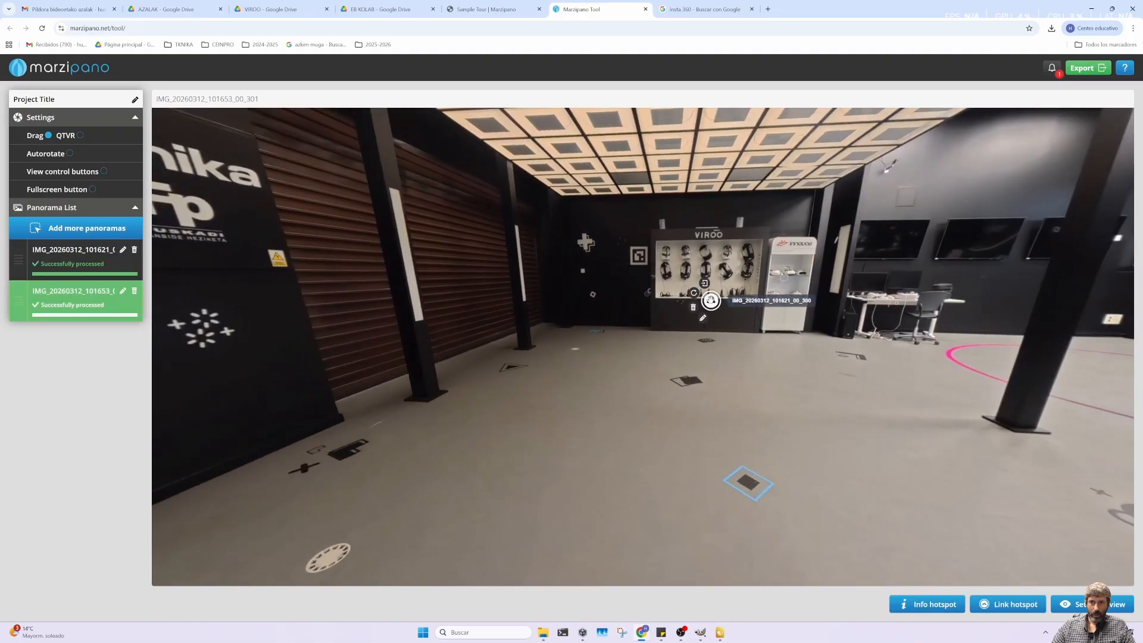
pyautogui.click(704, 283)
pyautogui.moveTo(630, 340); pyautogui.dragTo(734, 356)
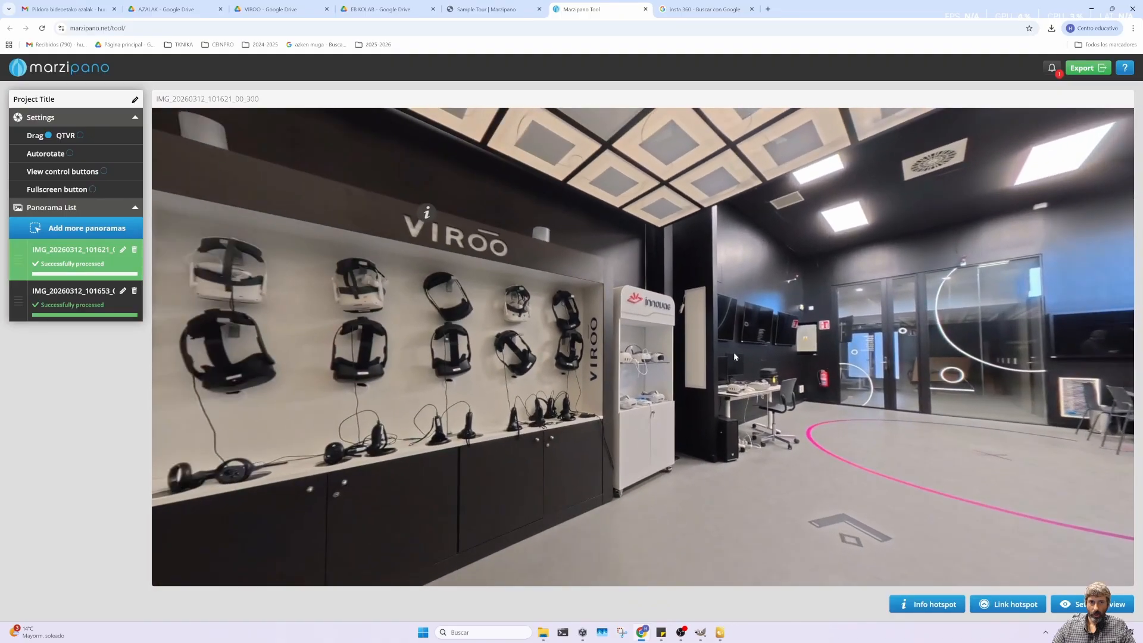
pyautogui.moveTo(417, 226); pyautogui.dragTo(550, 280)
pyautogui.moveTo(527, 272)
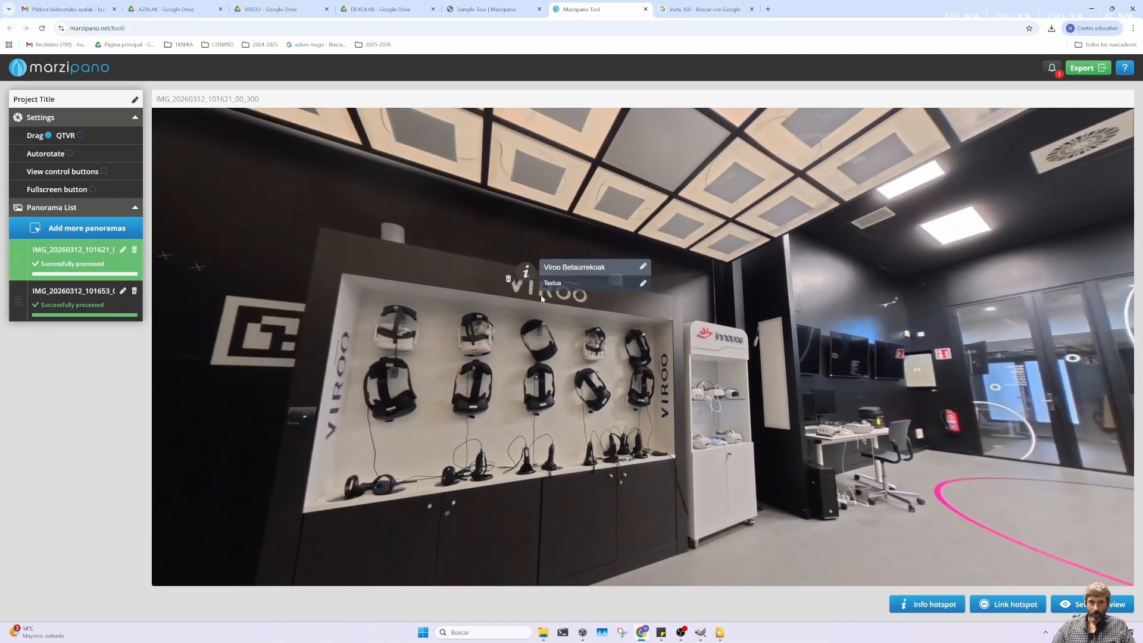
pyautogui.moveTo(625, 388); pyautogui.dragTo(567, 247)
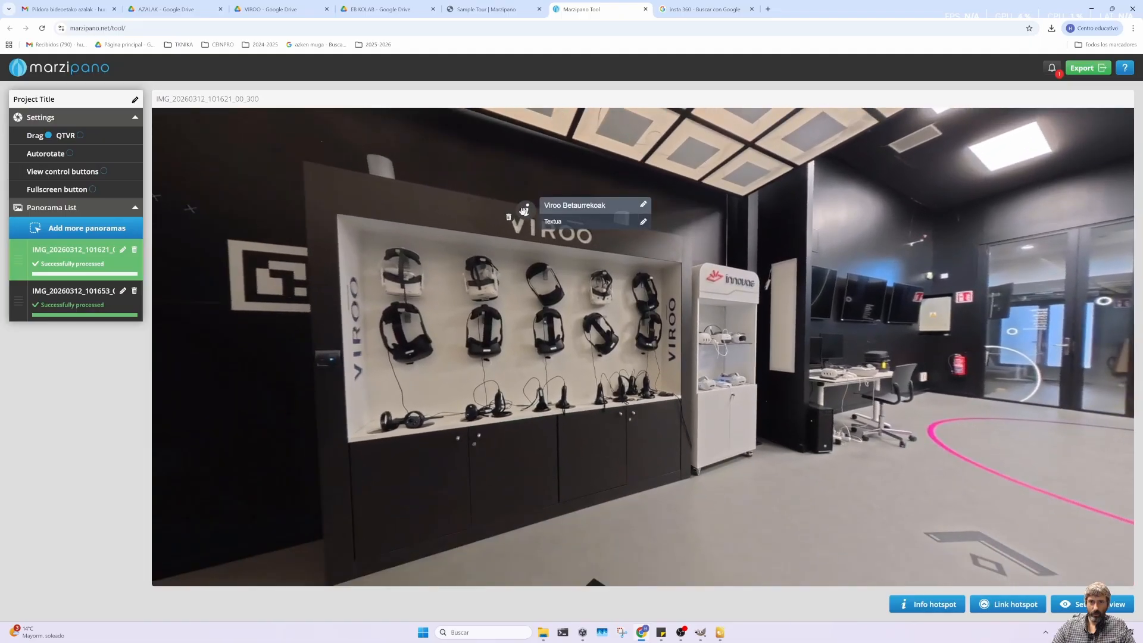
pyautogui.moveTo(523, 215); pyautogui.dragTo(526, 369)
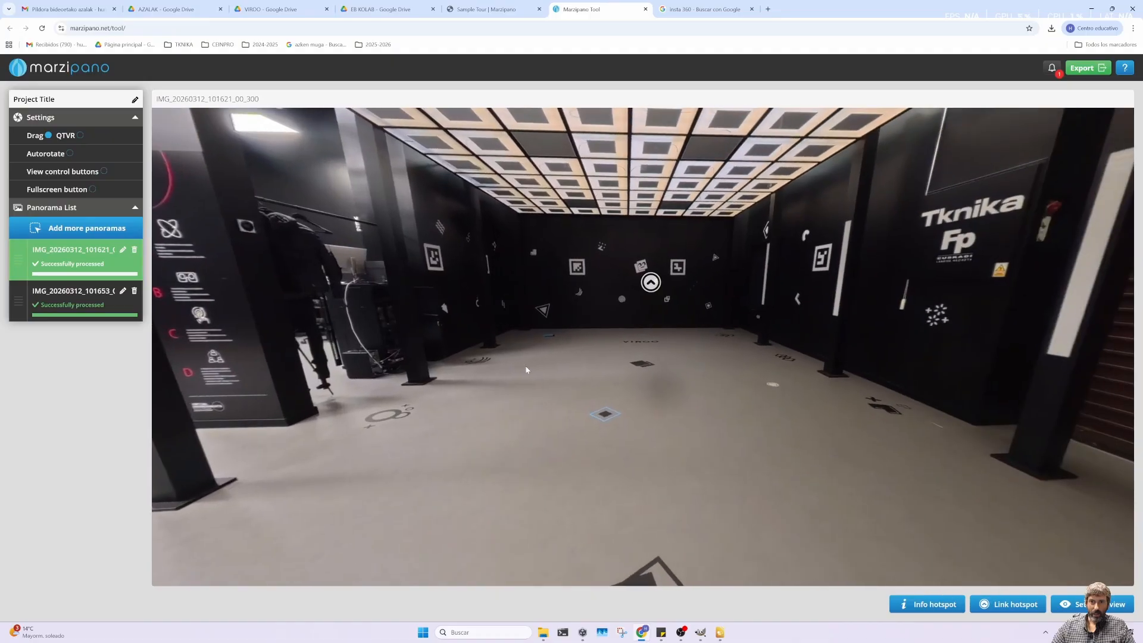
# Add panorama IMG_20260312_101730_00_302 from the EXPORT2 folder to the panorama list, and remove it again.
pyautogui.moveTo(542, 634)
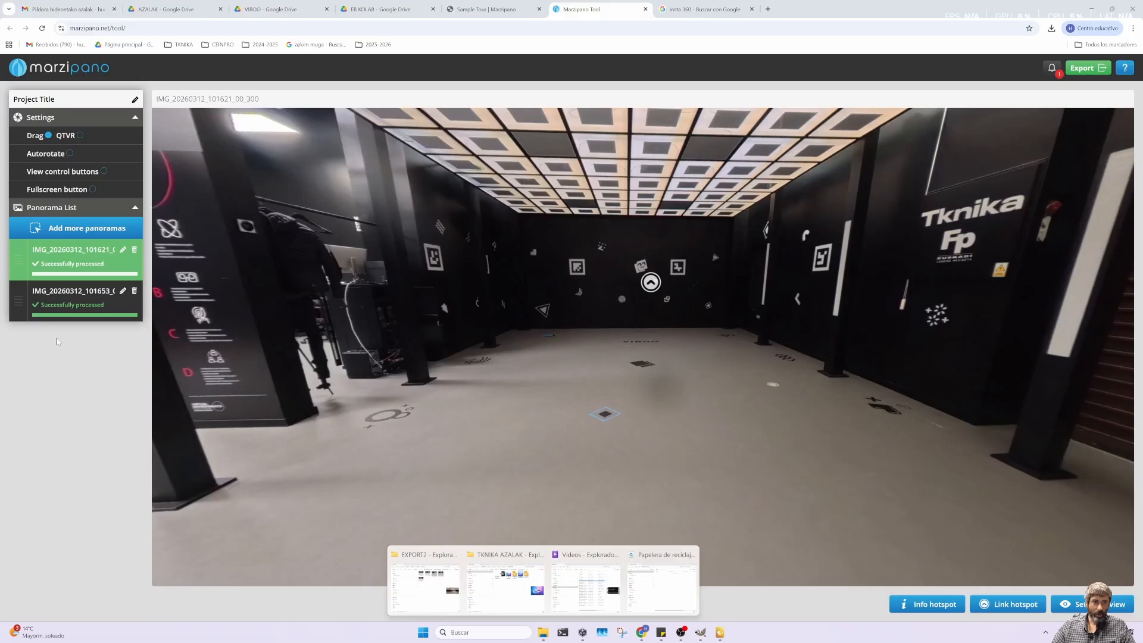
pyautogui.click(422, 541)
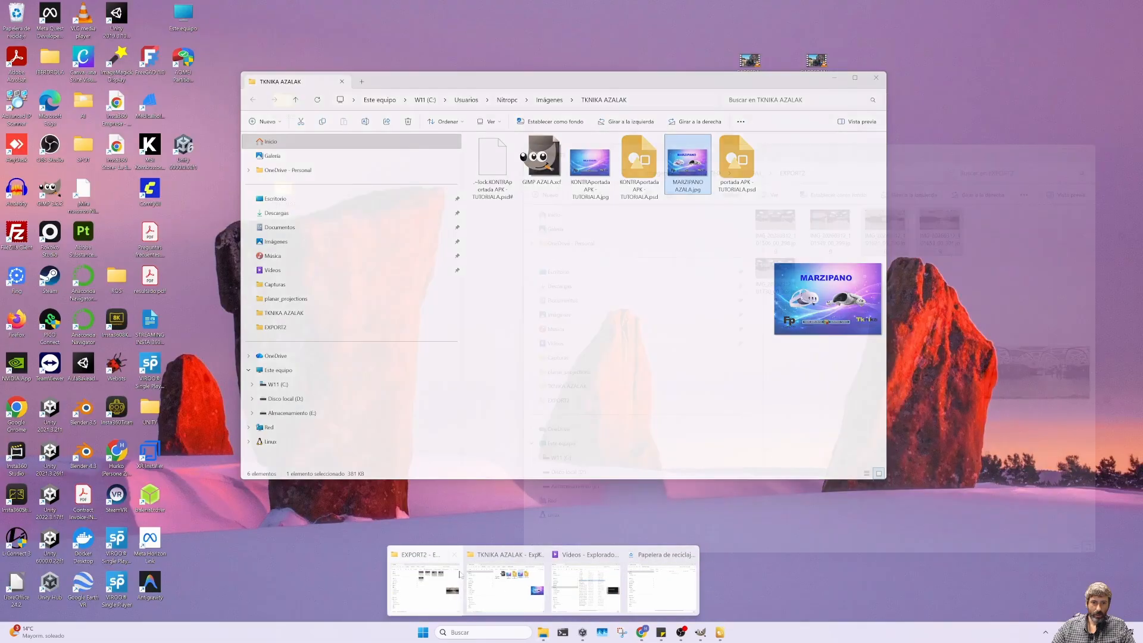
pyautogui.click(425, 586)
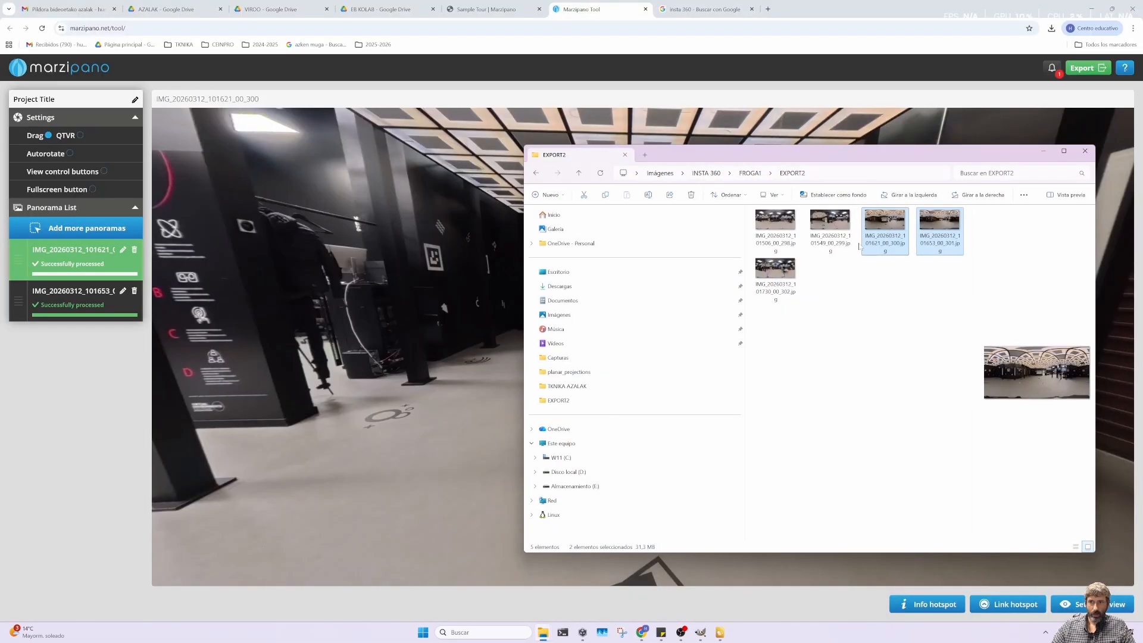
pyautogui.click(772, 282)
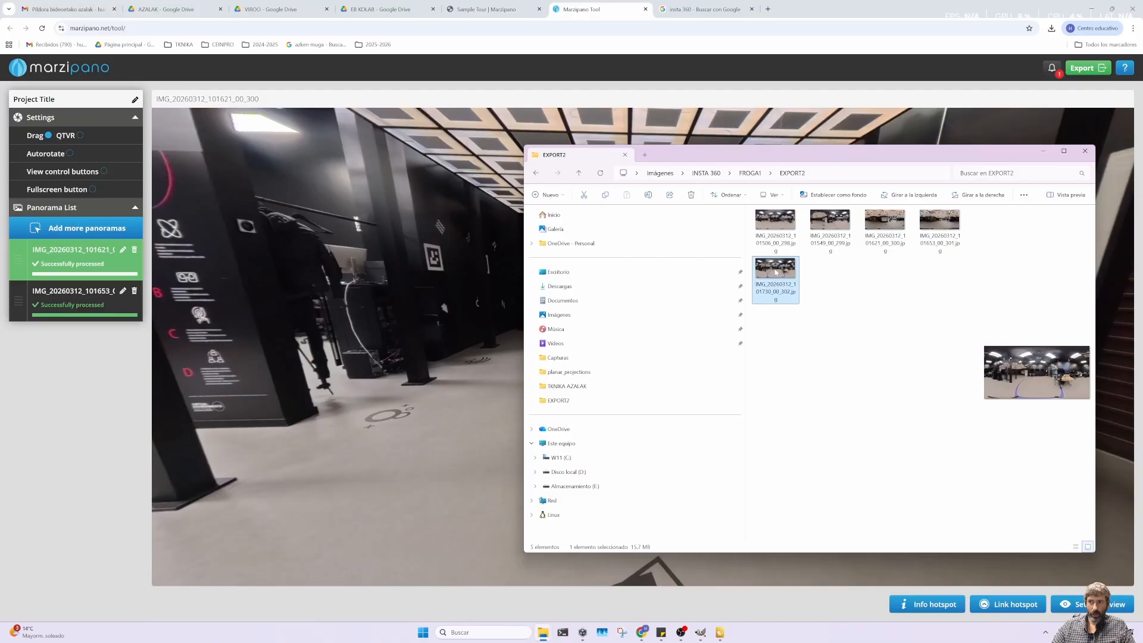
pyautogui.moveTo(776, 272); pyautogui.dragTo(71, 375)
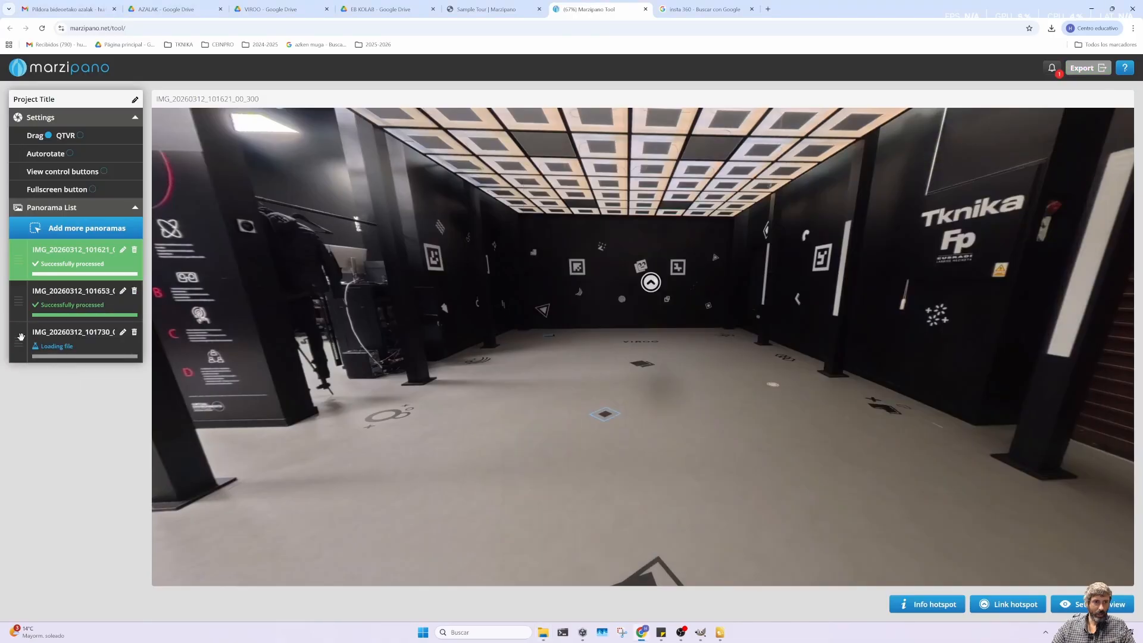
pyautogui.click(134, 331)
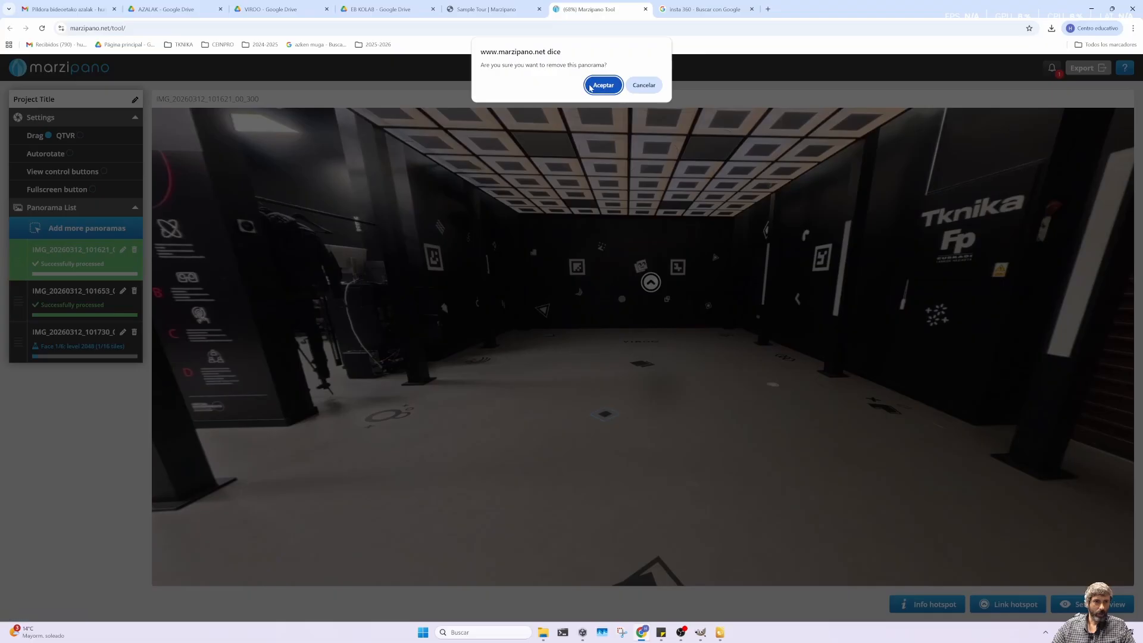
pyautogui.click(602, 84)
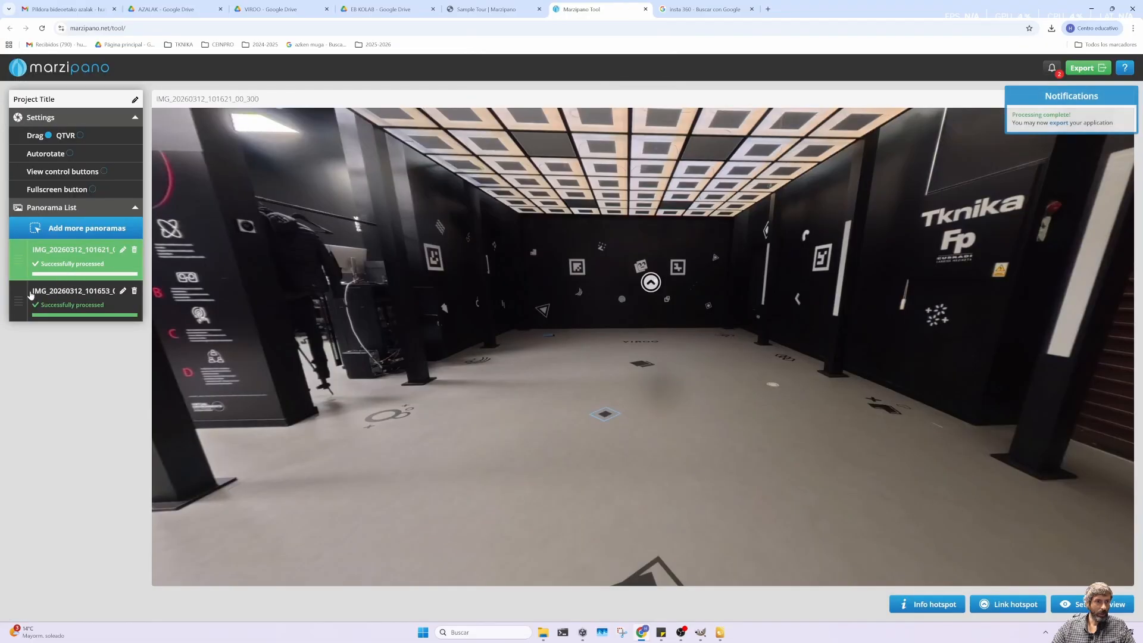
# Try to reorder the two panoramas in the panorama list.
pyautogui.moveTo(29, 293); pyautogui.dragTo(18, 271)
pyautogui.moveTo(17, 313); pyautogui.dragTo(20, 295)
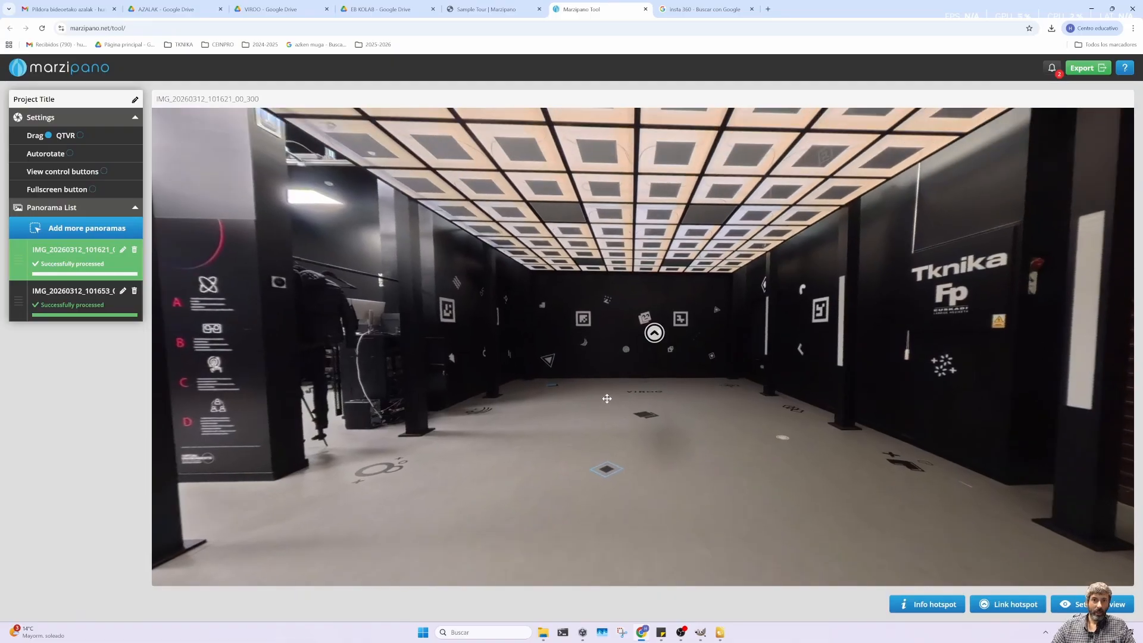
pyautogui.moveTo(538, 344); pyautogui.dragTo(515, 380)
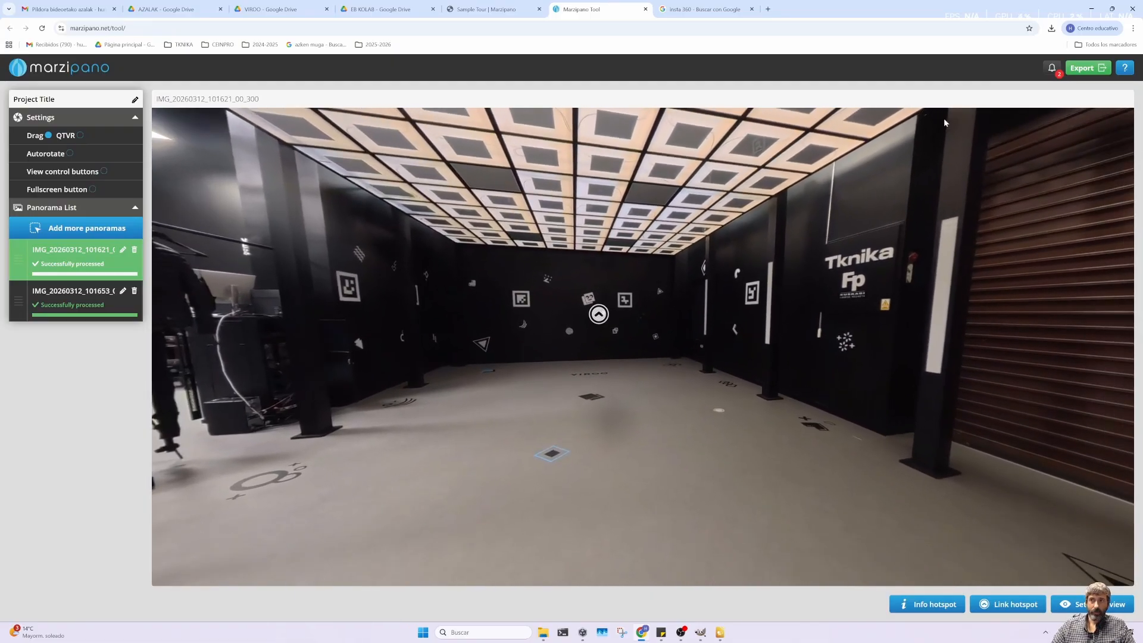
# Export the tour, save it as project-title.zip in the TKNIKA AZALAK folder, and show the downloaded file in its folder.
pyautogui.click(1084, 69)
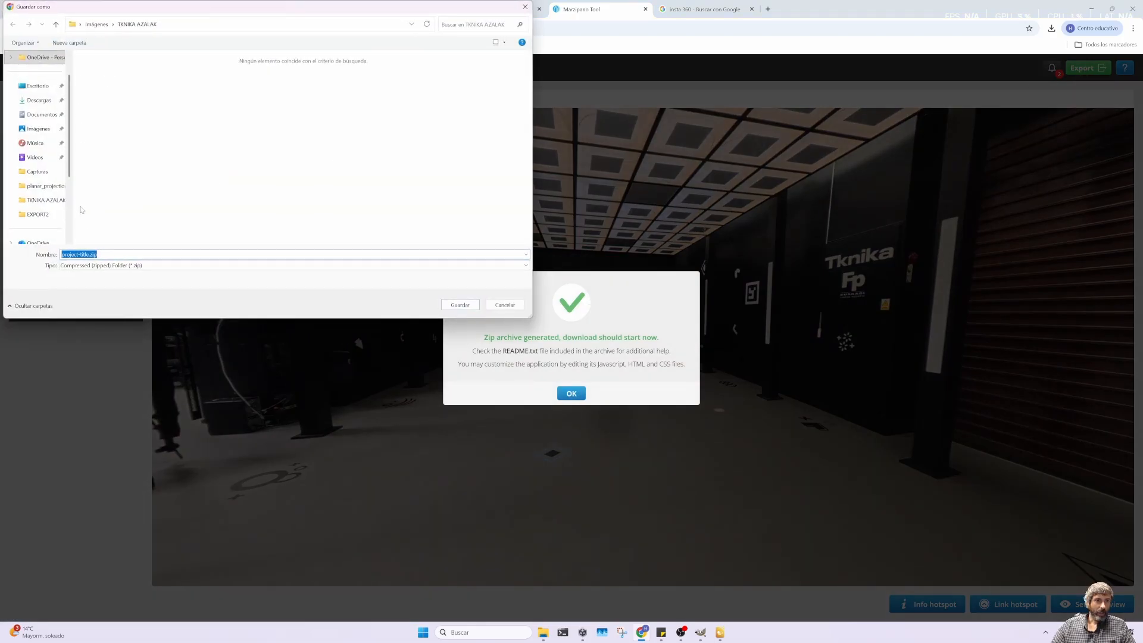
pyautogui.click(458, 305)
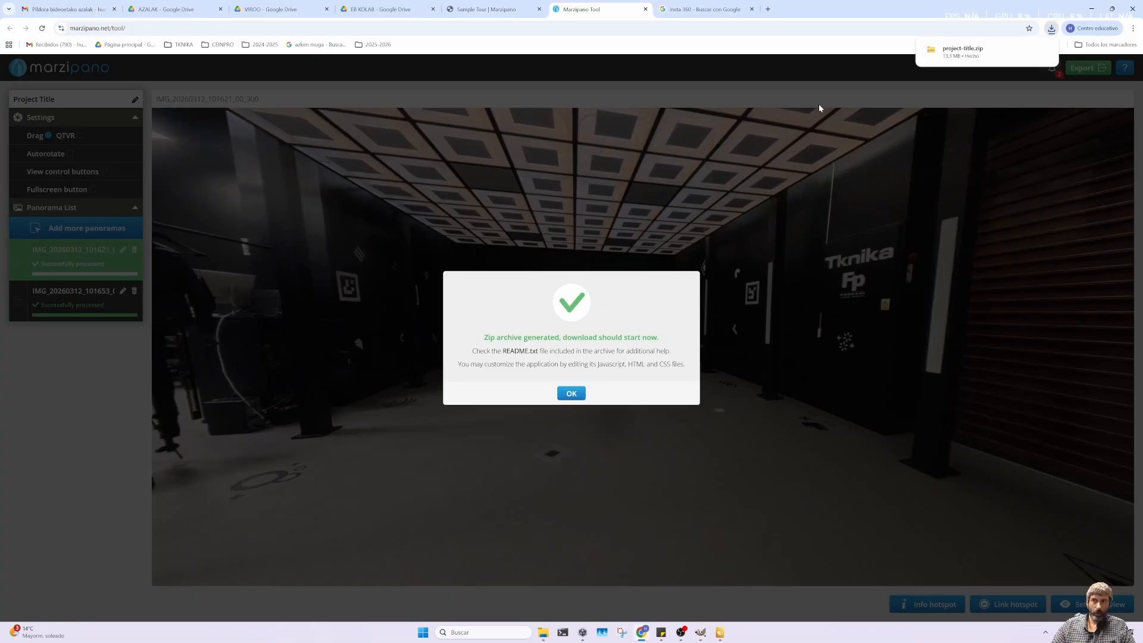
pyautogui.moveTo(983, 51)
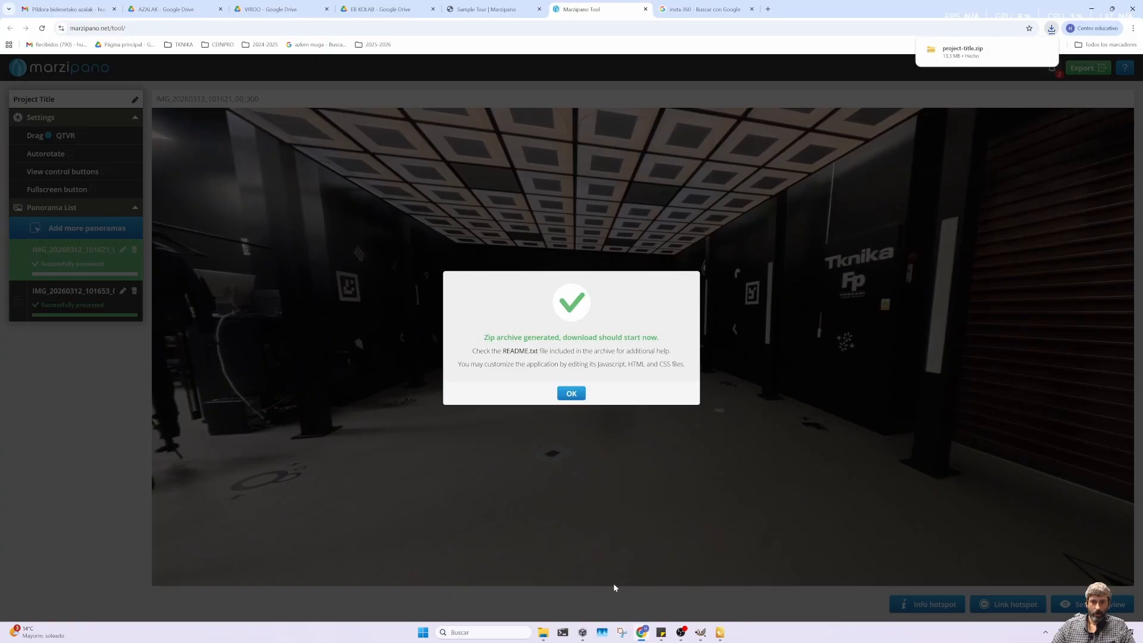
pyautogui.click(1027, 50)
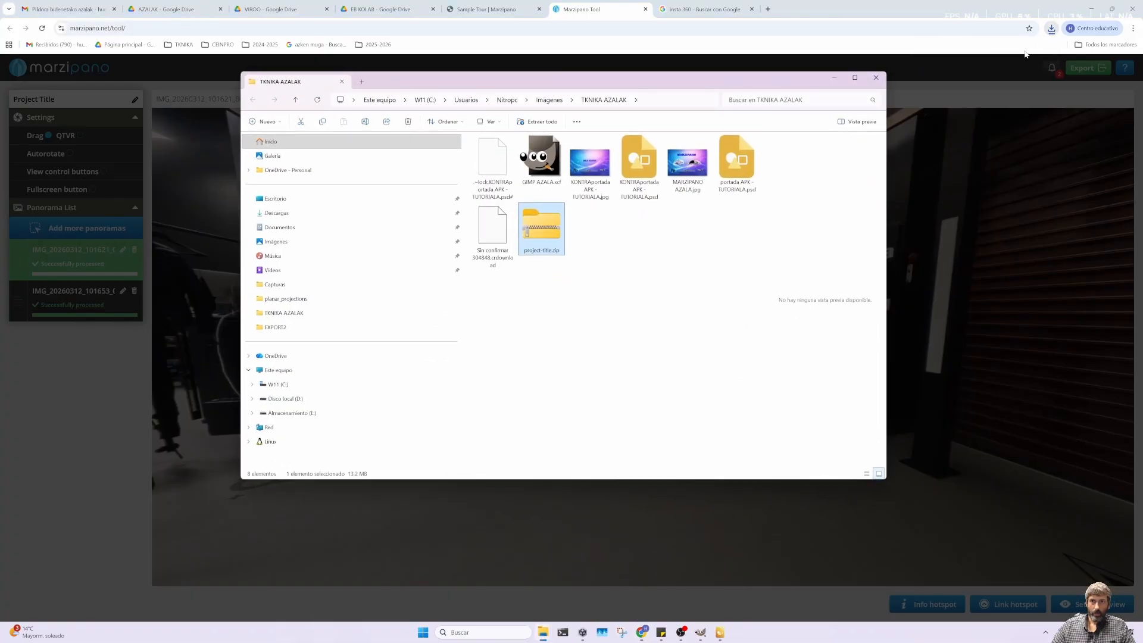
# Extract project-title.zip with 7-Zip into its own project-title folder.
pyautogui.rightClick(551, 238)
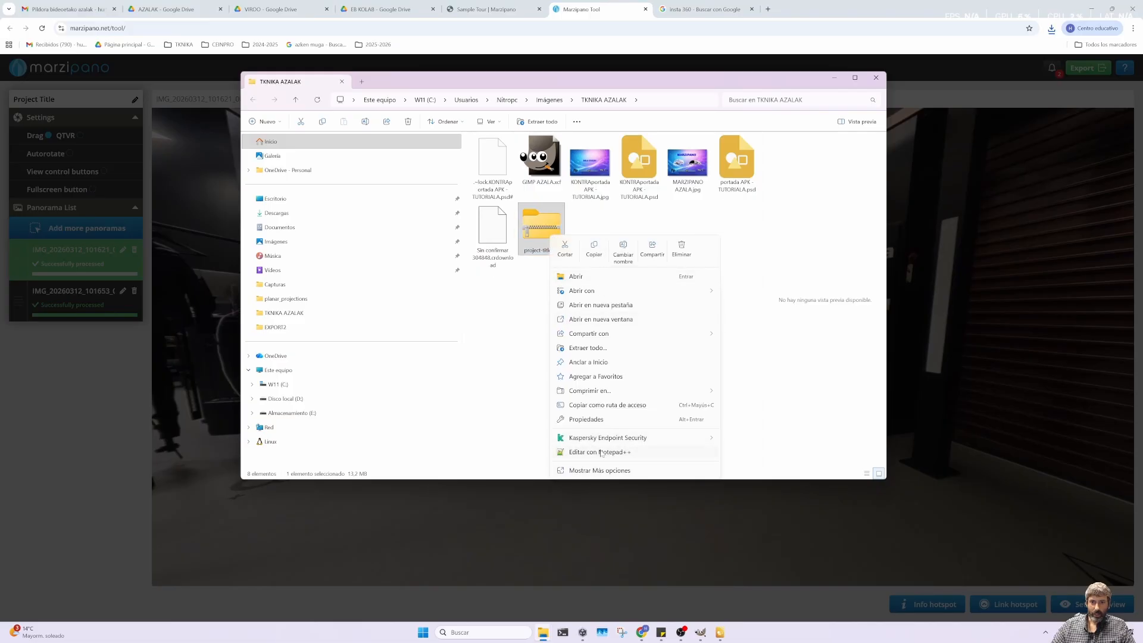
pyautogui.click(597, 470)
pyautogui.moveTo(631, 321)
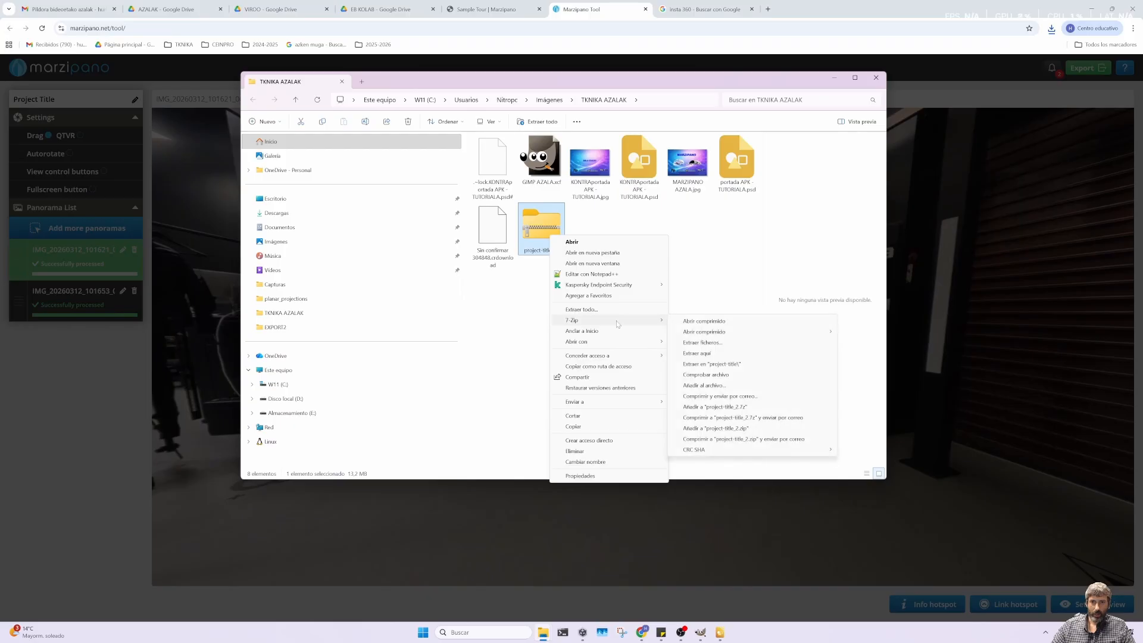
pyautogui.click(705, 364)
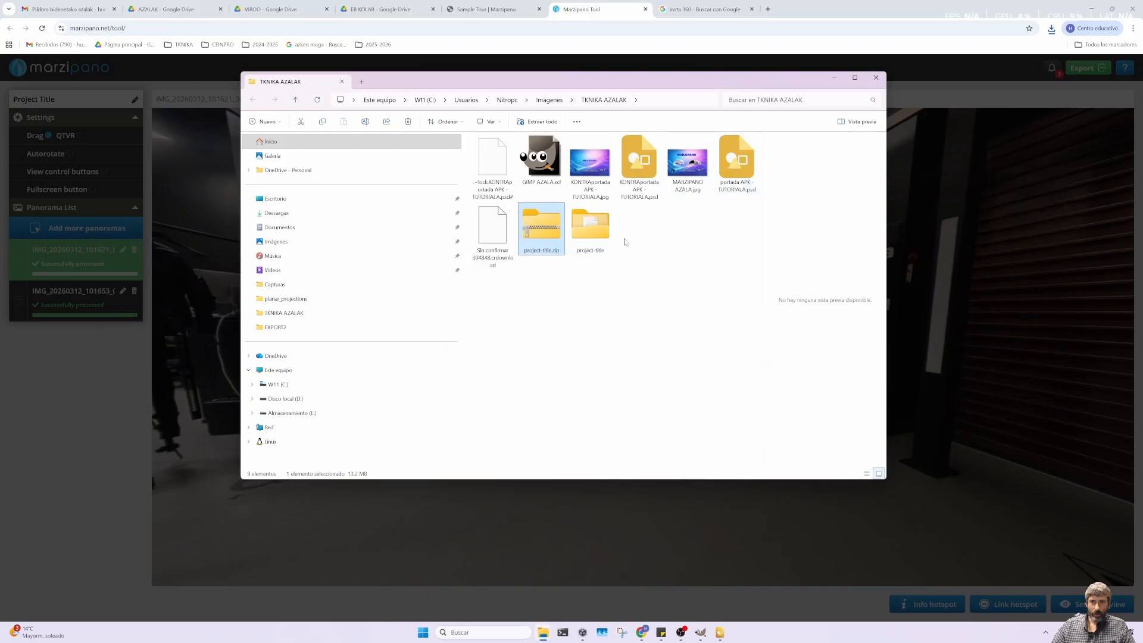
# Open the extracted project-title folder and its app-files subfolder.
pyautogui.doubleClick(603, 237)
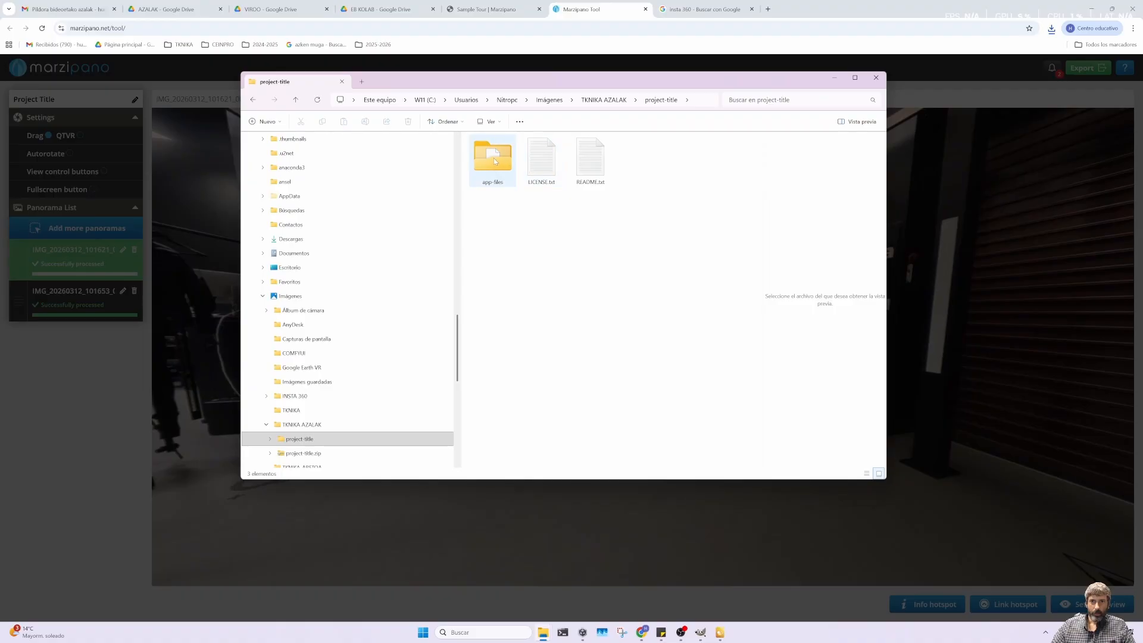
pyautogui.click(493, 159)
pyautogui.doubleClick(493, 160)
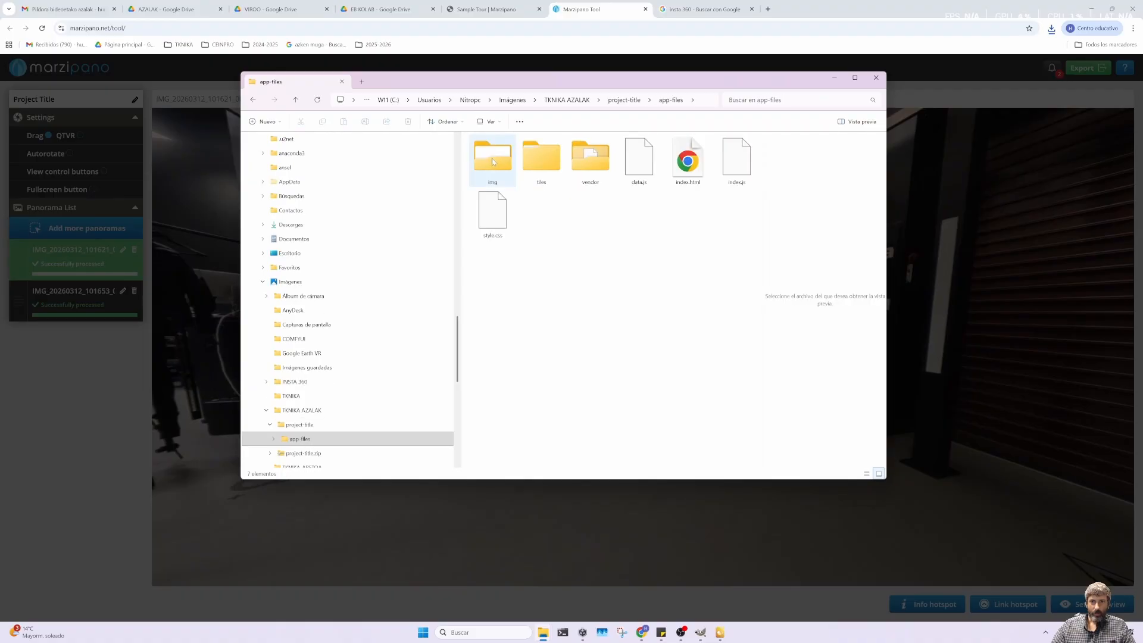
# Open the exported tour's index.html directly from the app-files folder in the browser.
pyautogui.click(688, 168)
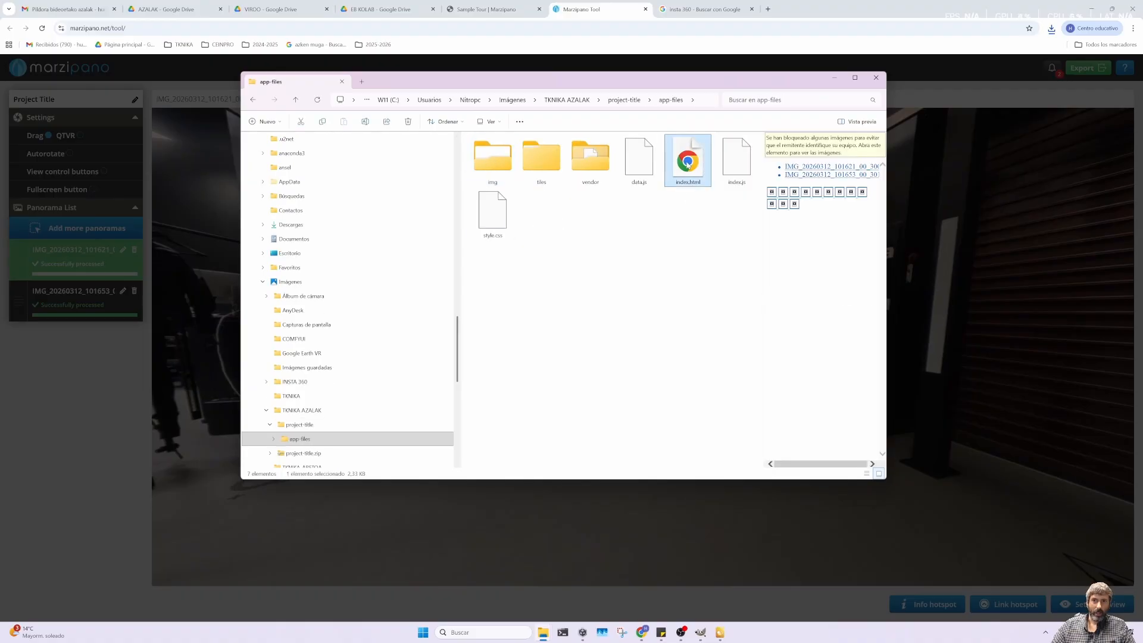
pyautogui.doubleClick(687, 164)
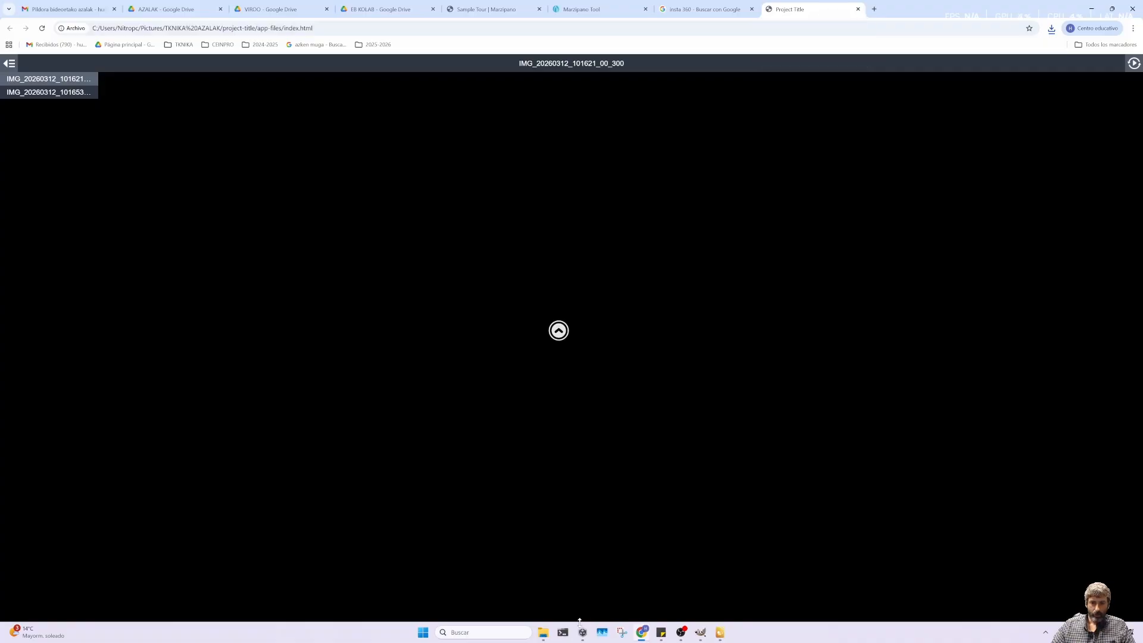
# Return to the project-title folder in File Explorer and copy its app-files folder.
pyautogui.moveTo(543, 635)
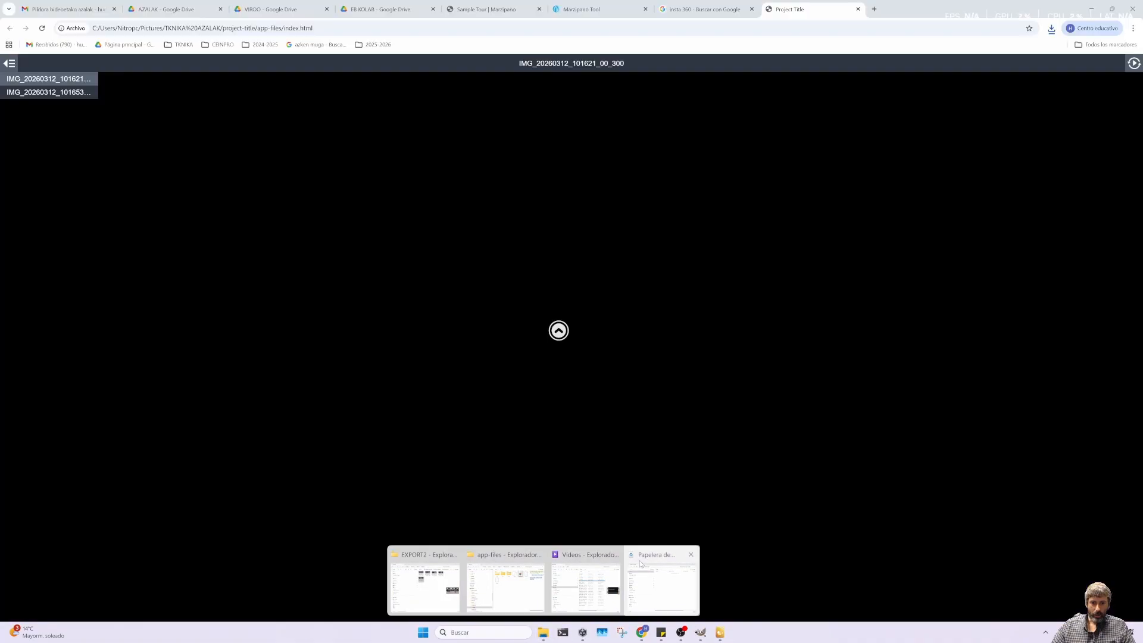
pyautogui.click(641, 563)
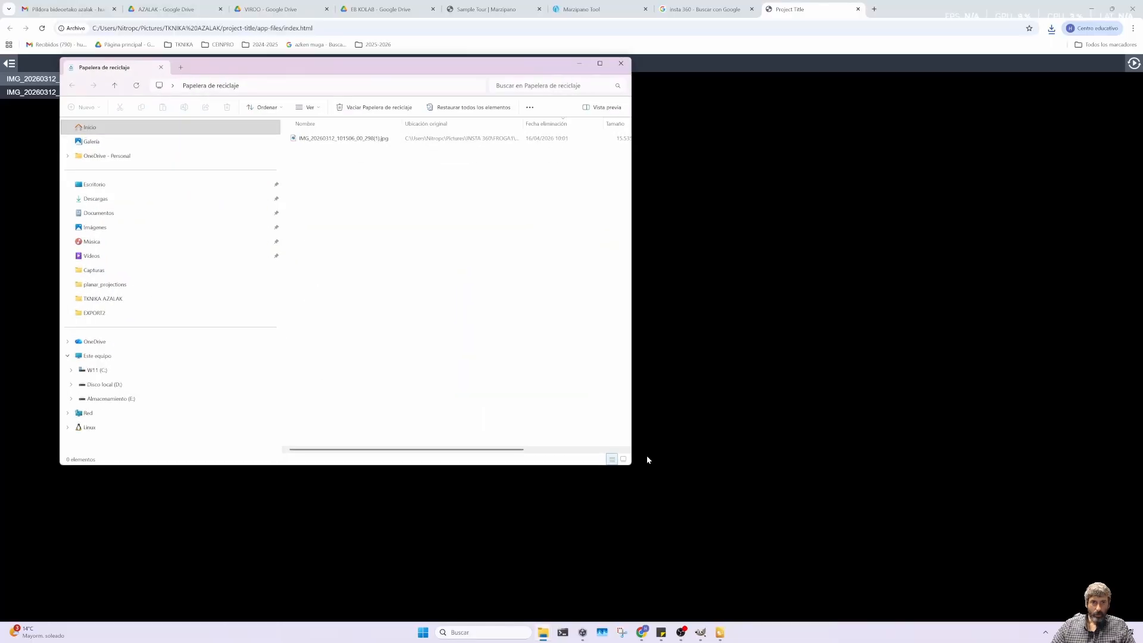
pyautogui.moveTo(547, 635)
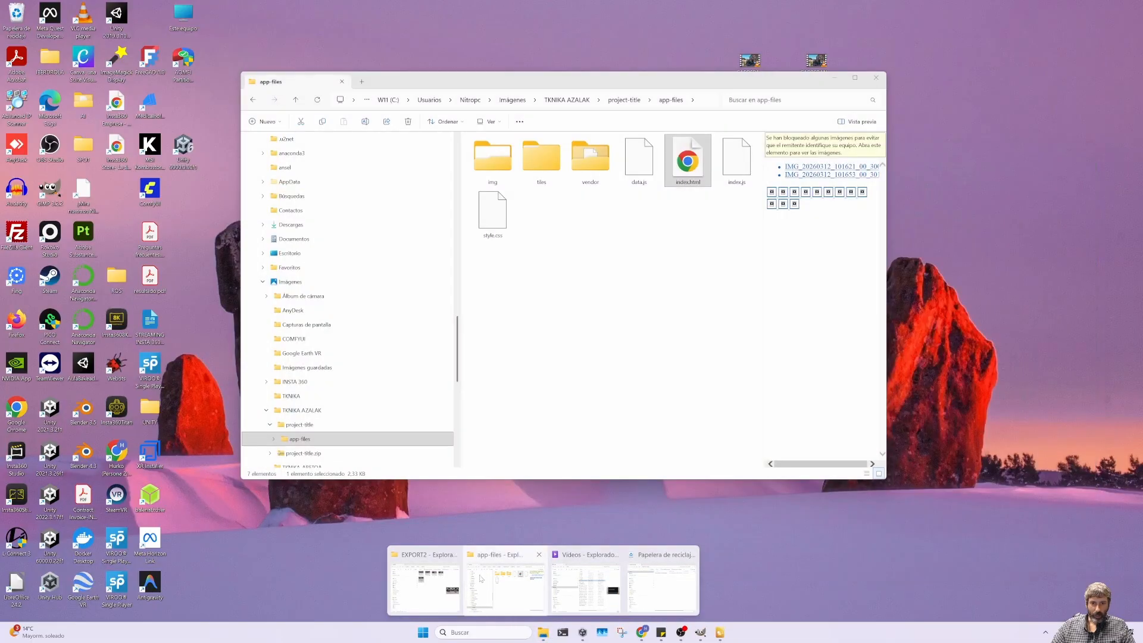
pyautogui.click(500, 573)
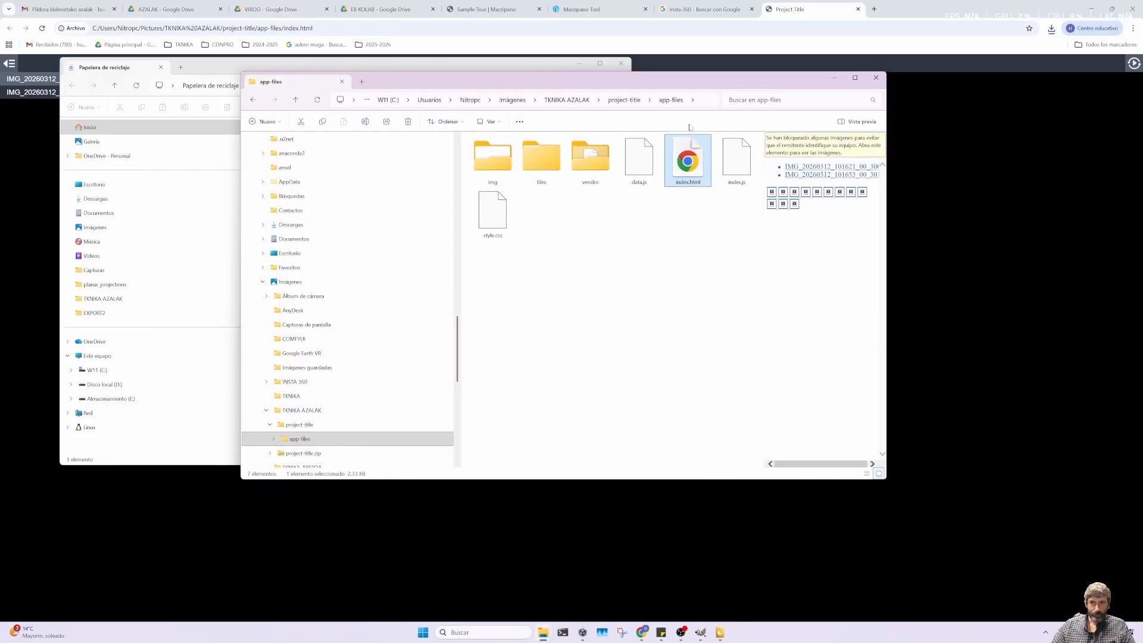
pyautogui.click(634, 101)
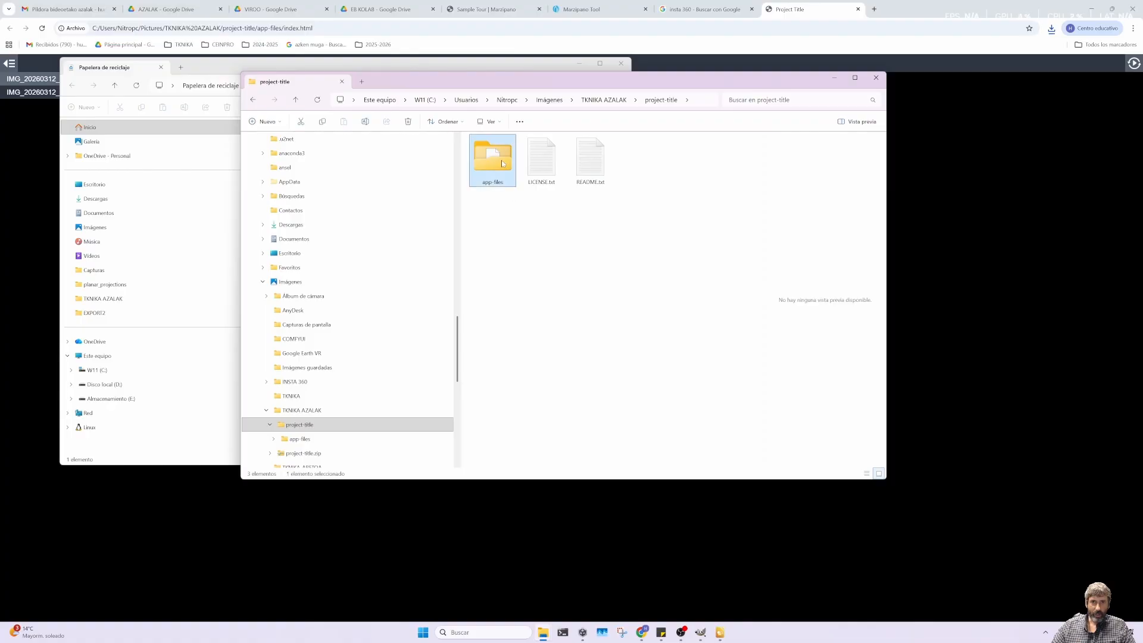
# Browse to the xampp folder on the W11 (C:) drive.
pyautogui.moveTo(457, 348); pyautogui.dragTo(459, 461)
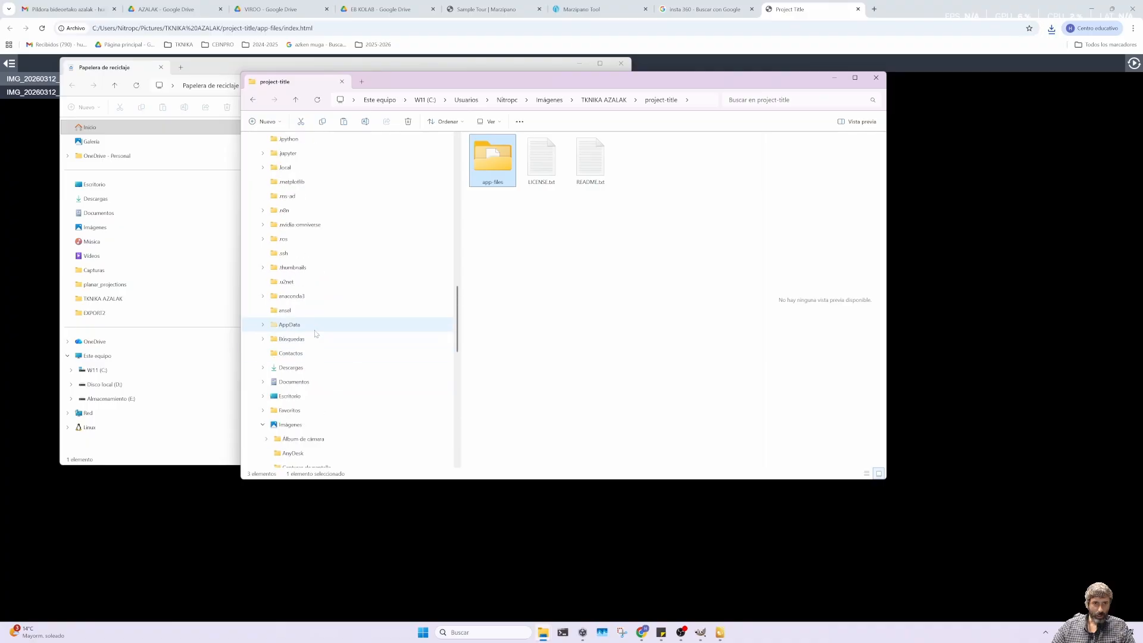
pyautogui.scroll(3, 315, 335)
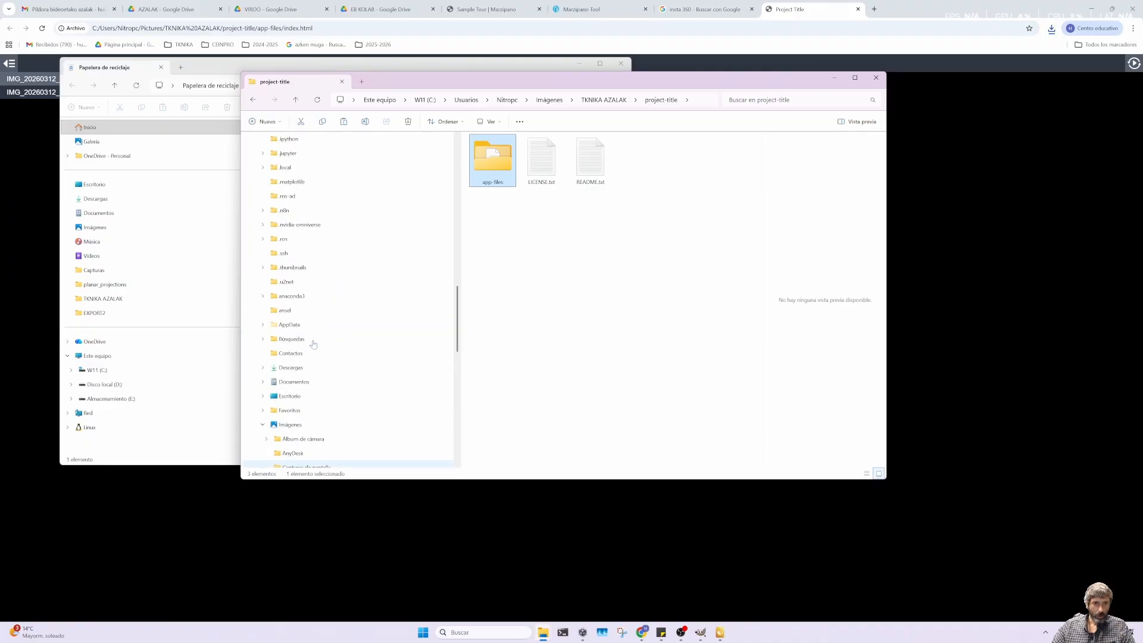
pyautogui.scroll(-3, 314, 340)
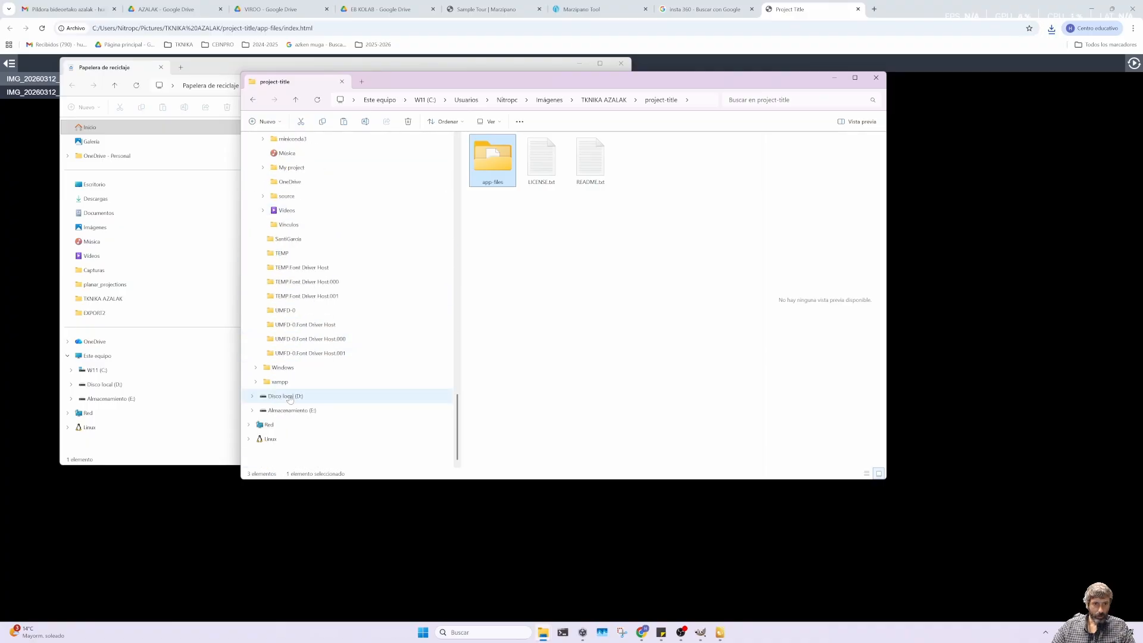
pyautogui.click(286, 395)
pyautogui.scroll(10, 411, 327)
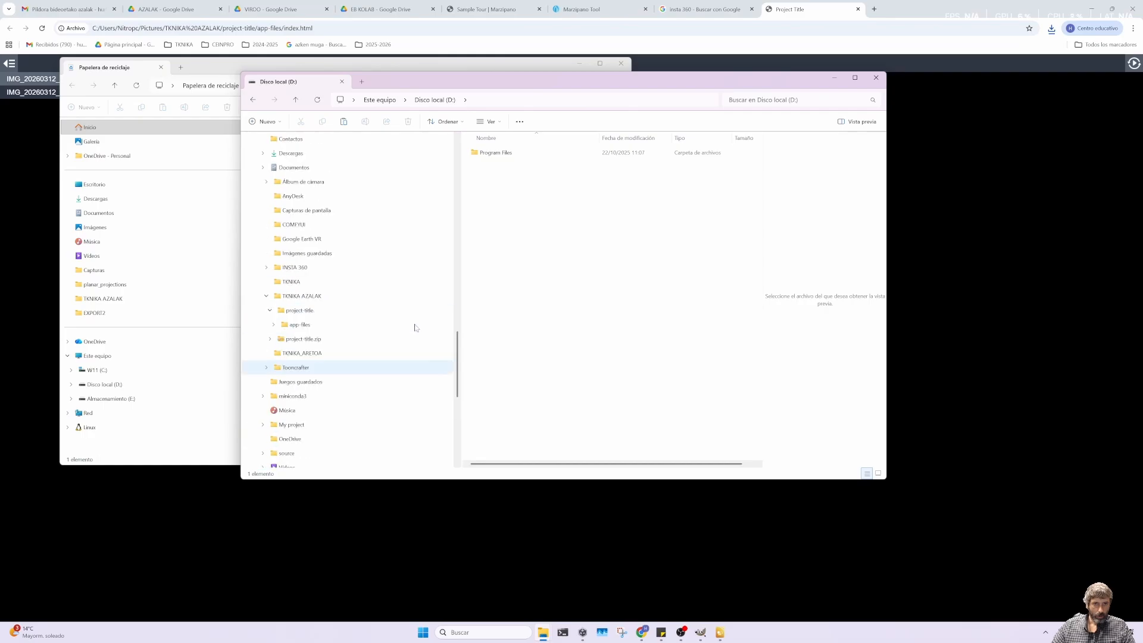
pyautogui.scroll(10, 404, 325)
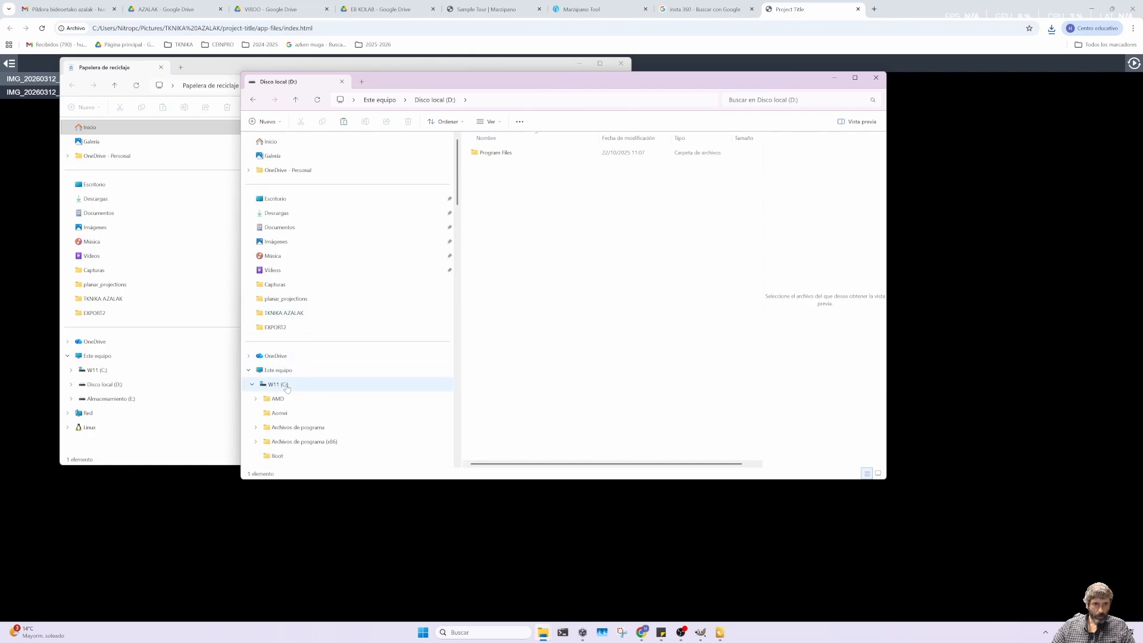
pyautogui.click(287, 385)
pyautogui.doubleClick(495, 372)
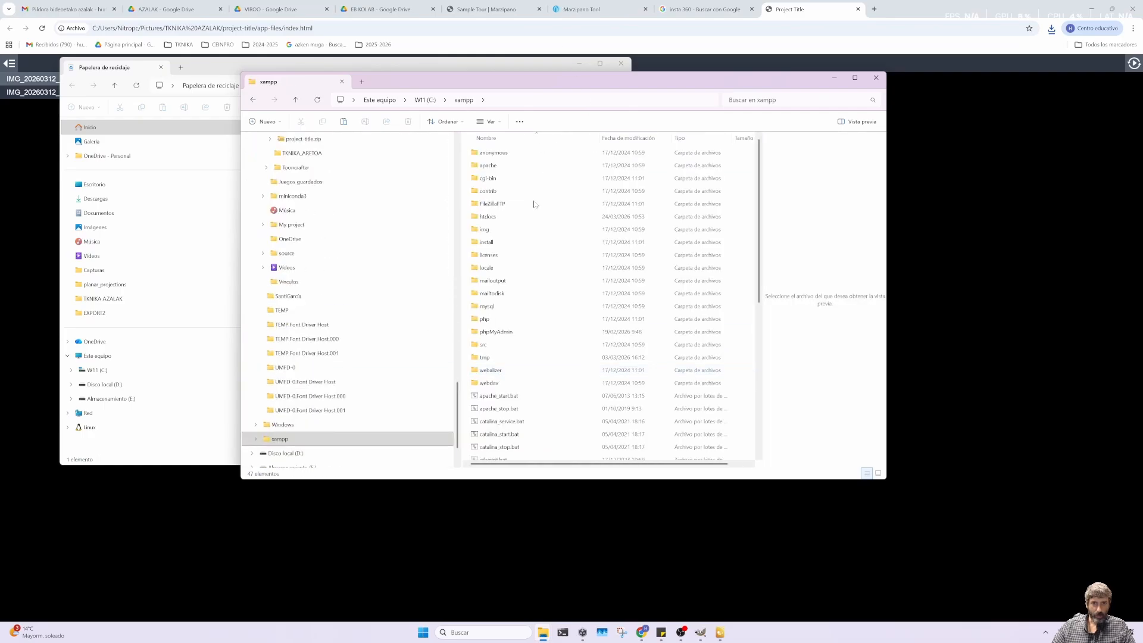
# Paste the copied app-files folder into the htdocs folder of xampp.
pyautogui.doubleClick(499, 166)
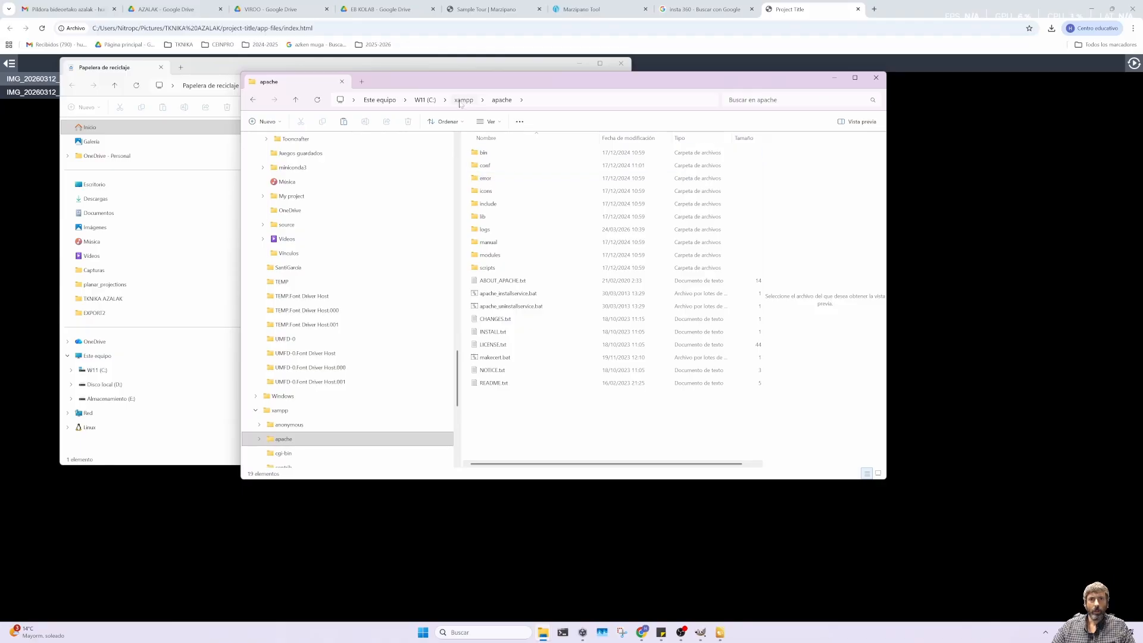
pyautogui.click(462, 101)
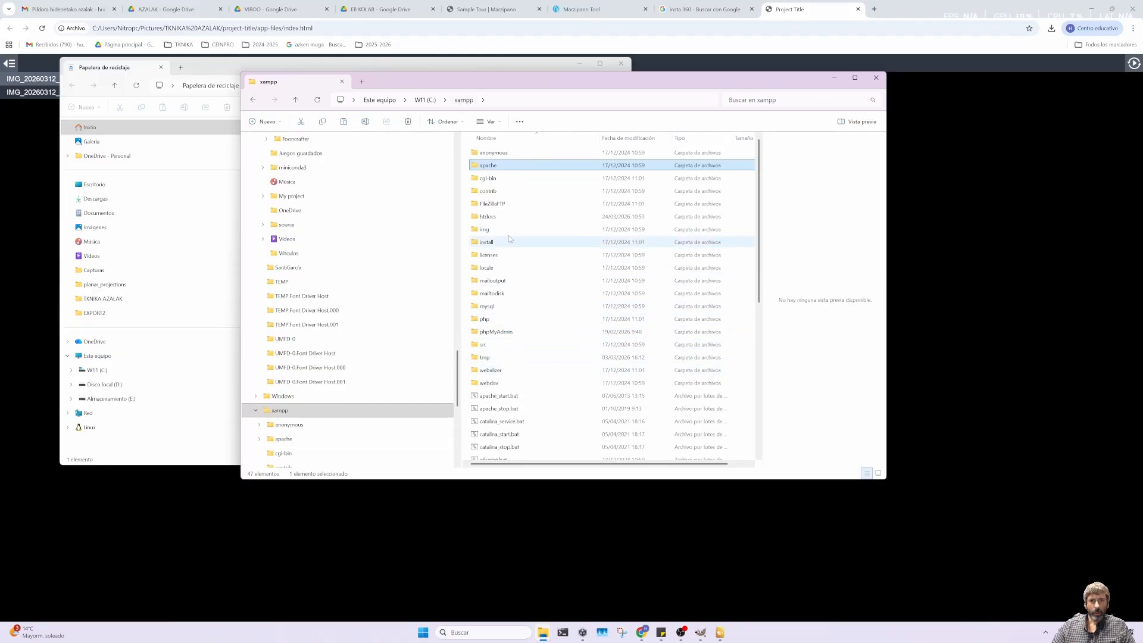
pyautogui.doubleClick(503, 217)
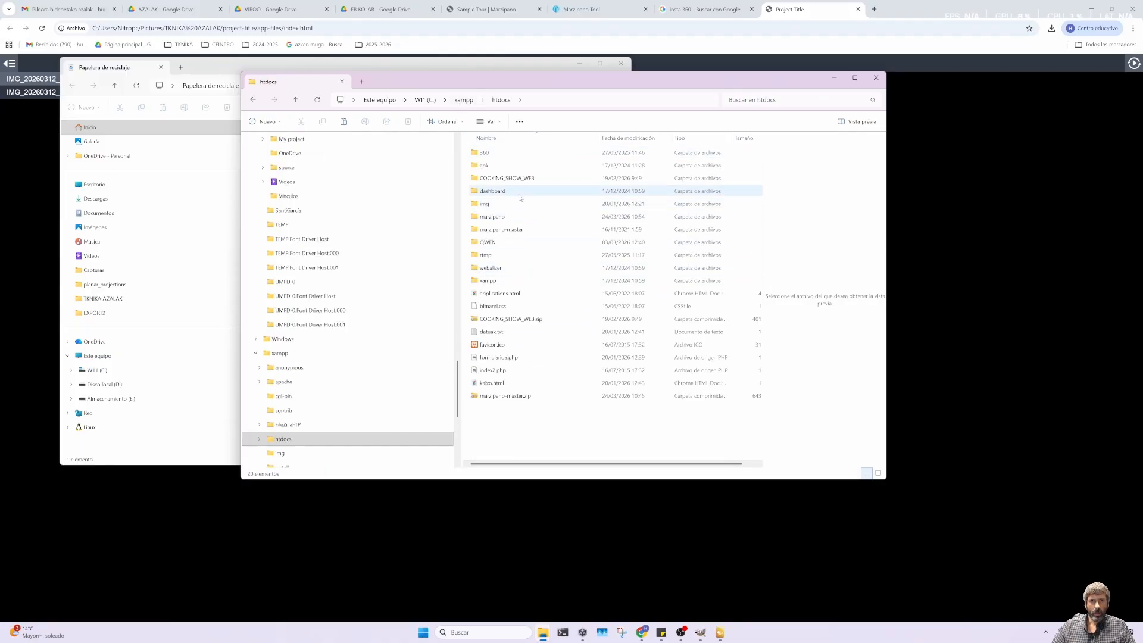
pyautogui.rightClick(505, 422)
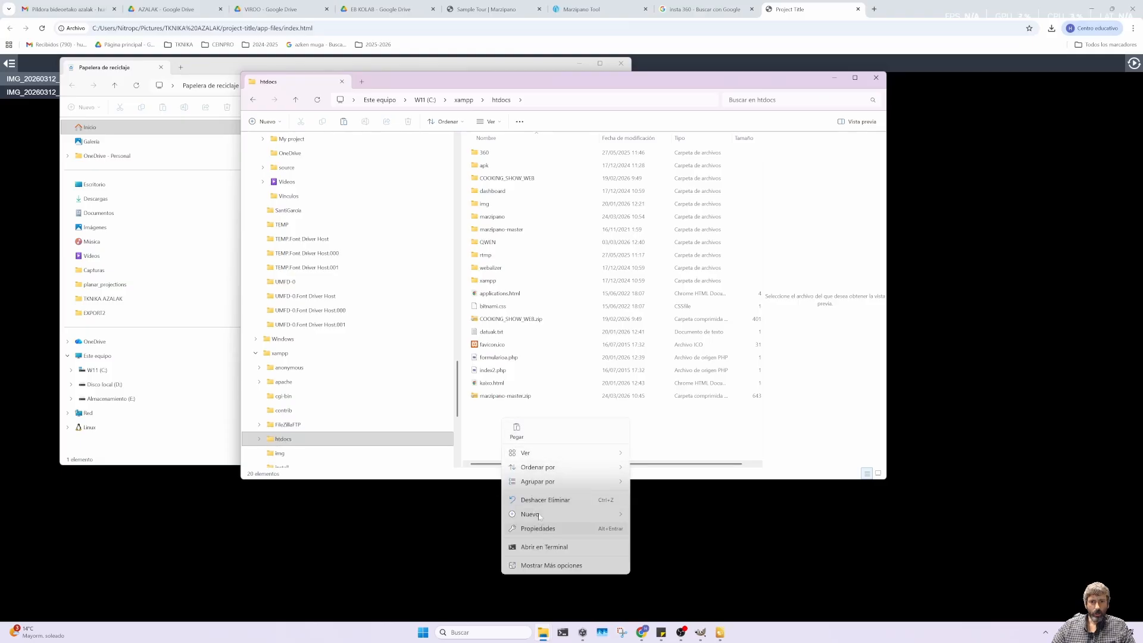
pyautogui.click(515, 429)
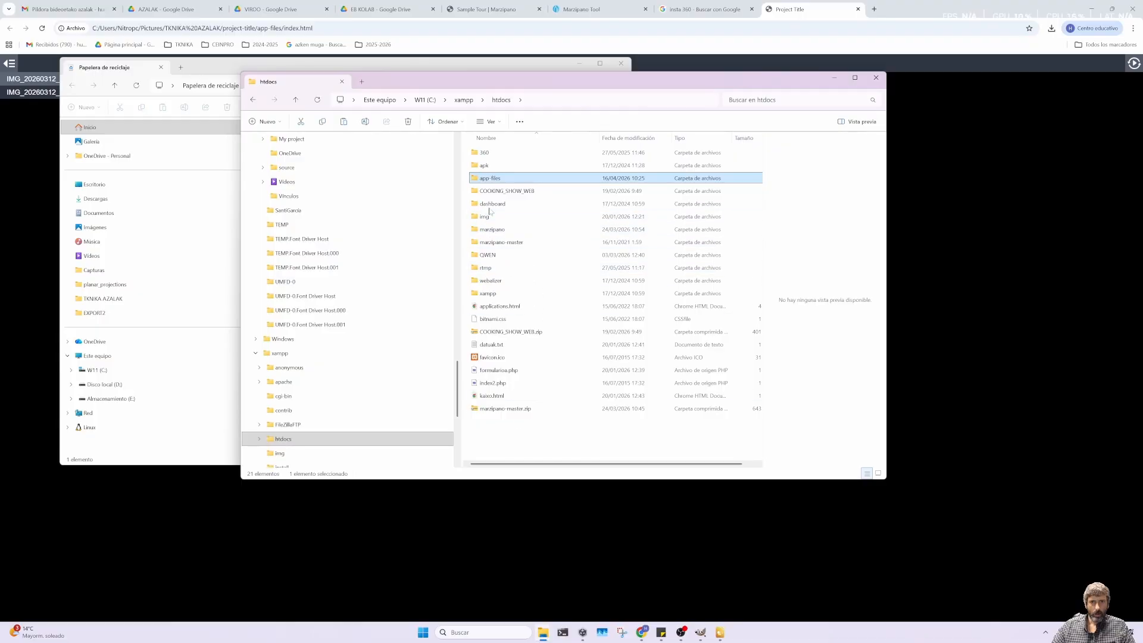
# Search for xampp, launch the XAMPP Control Panel and start the Apache module.
pyautogui.click(464, 632)
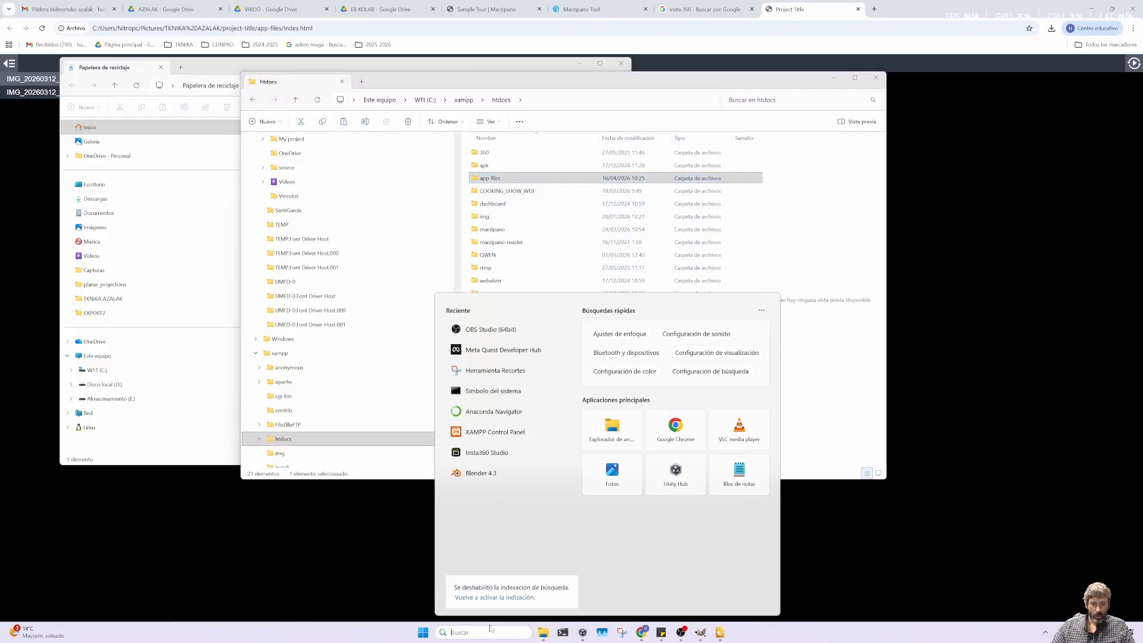
pyautogui.write('xampp')
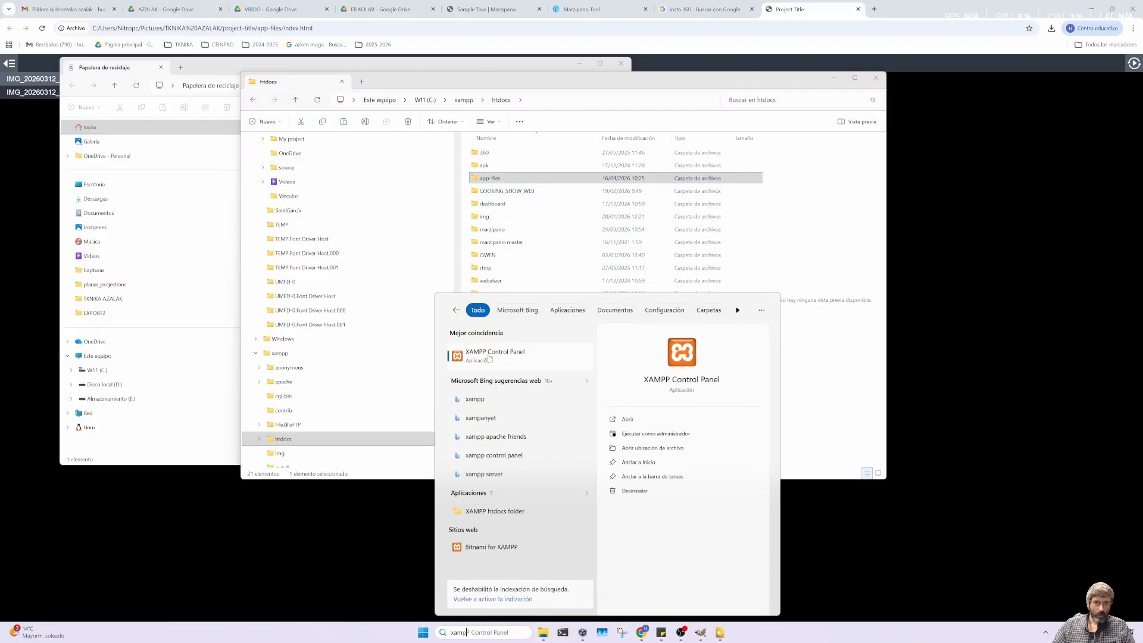
pyautogui.click(489, 356)
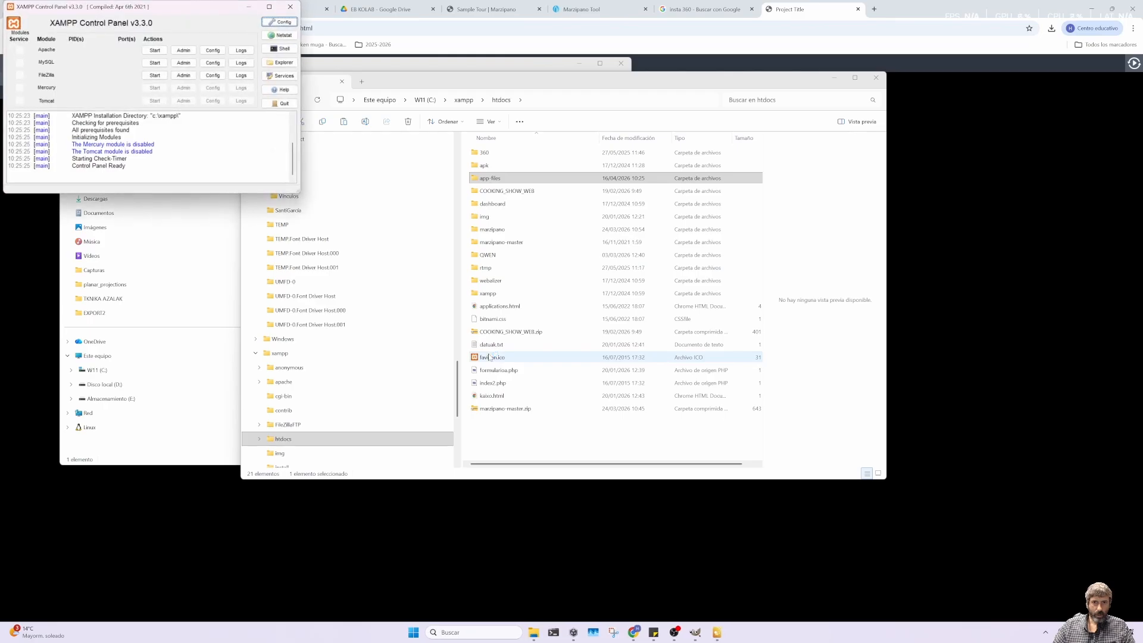
pyautogui.click(156, 50)
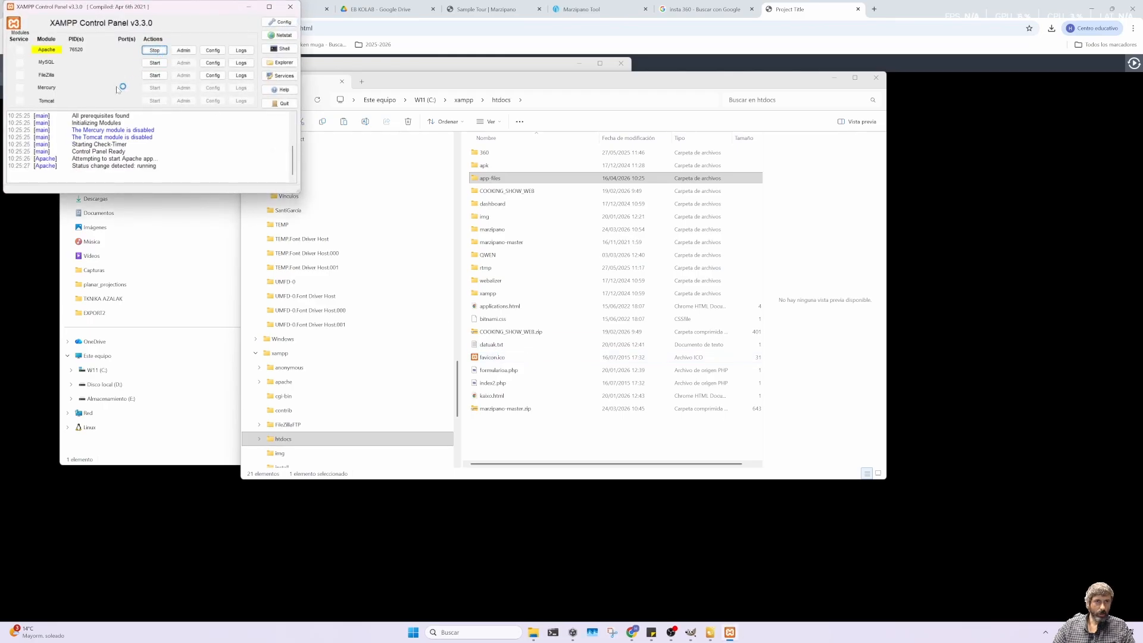
# Load localhost/app-files/ in a new browser tab and look around the first panorama of the tour.
pyautogui.click(874, 10)
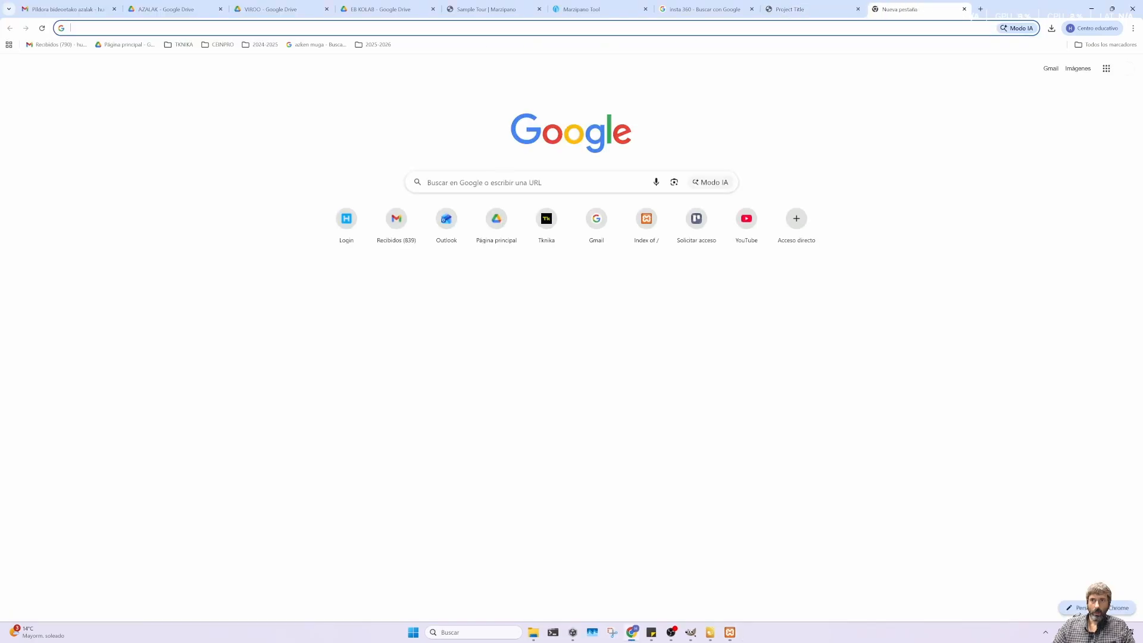
pyautogui.write('locahost')
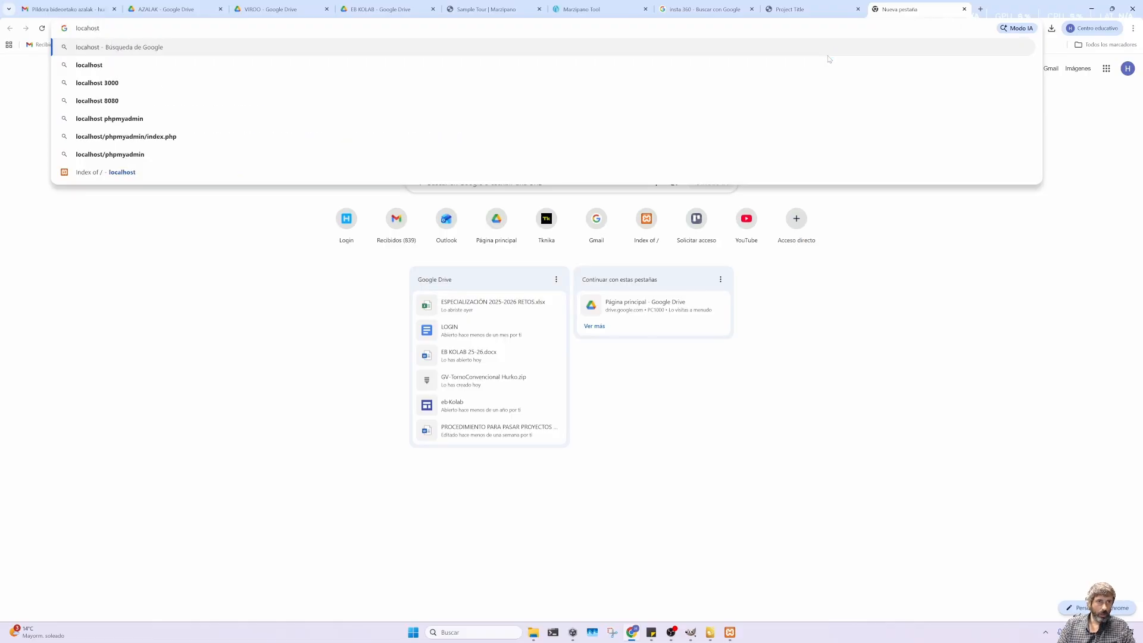
pyautogui.press('Return')
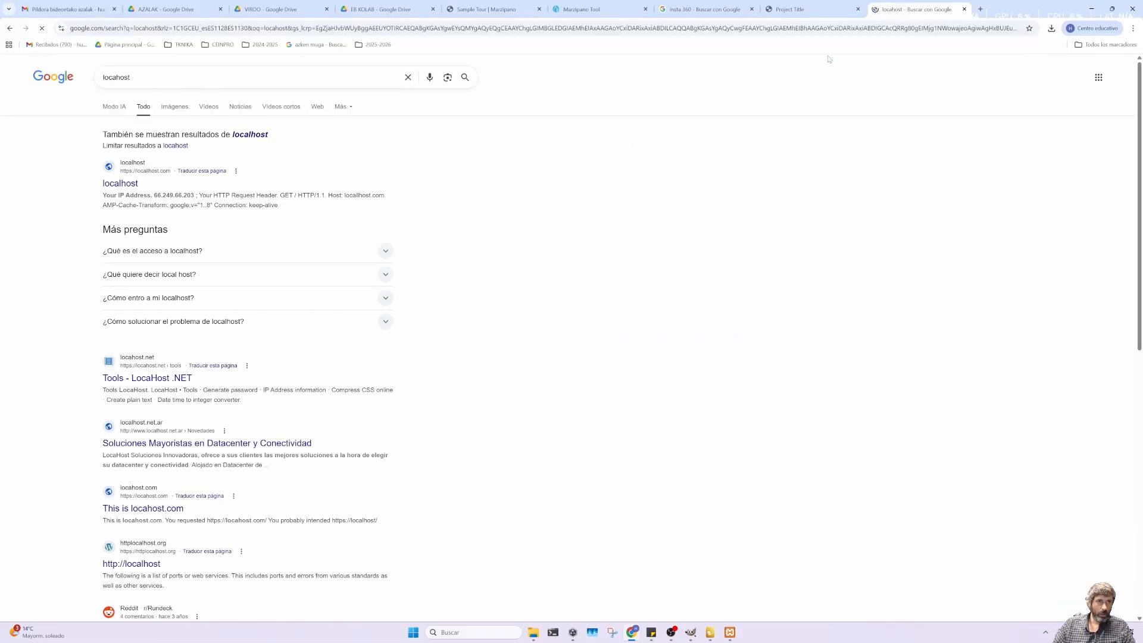
pyautogui.click(173, 30)
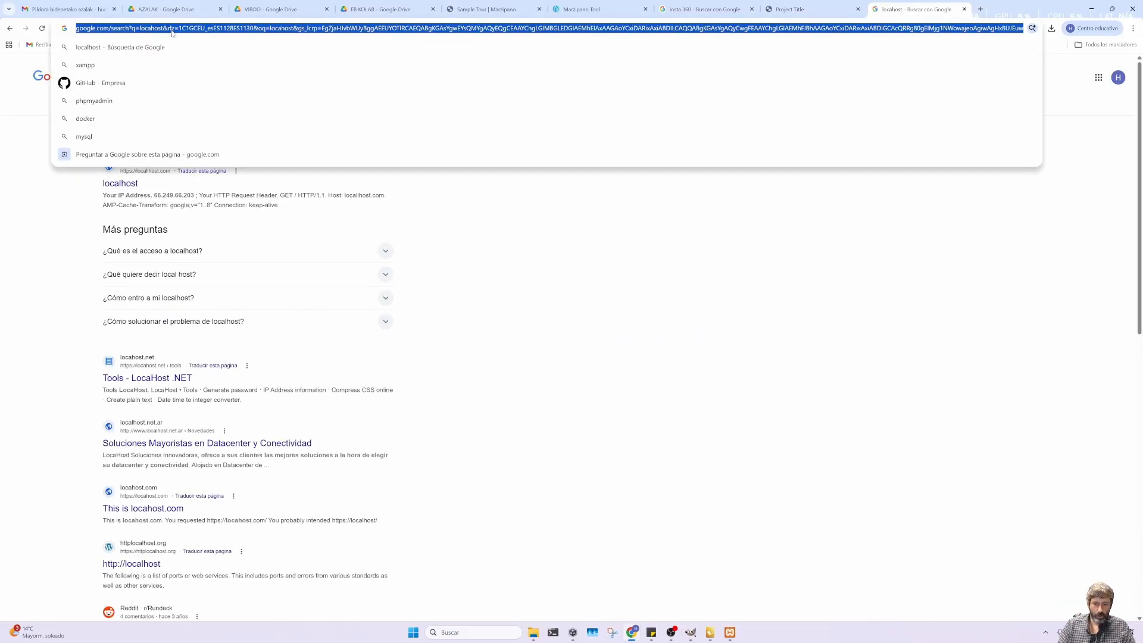
pyautogui.write('localhost')
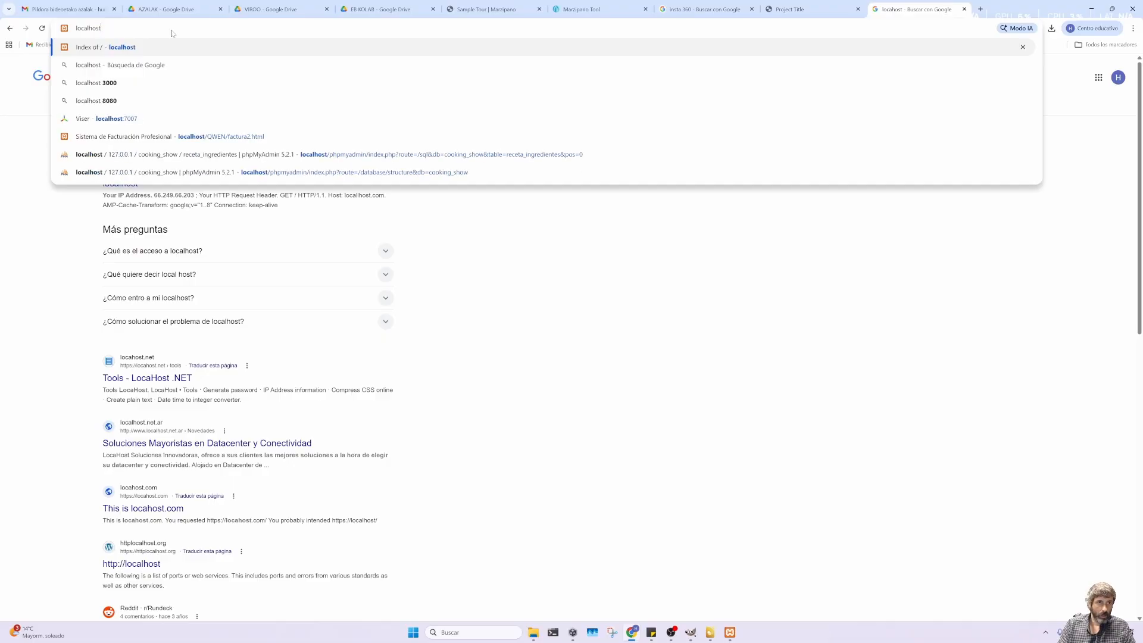
pyautogui.press('Return')
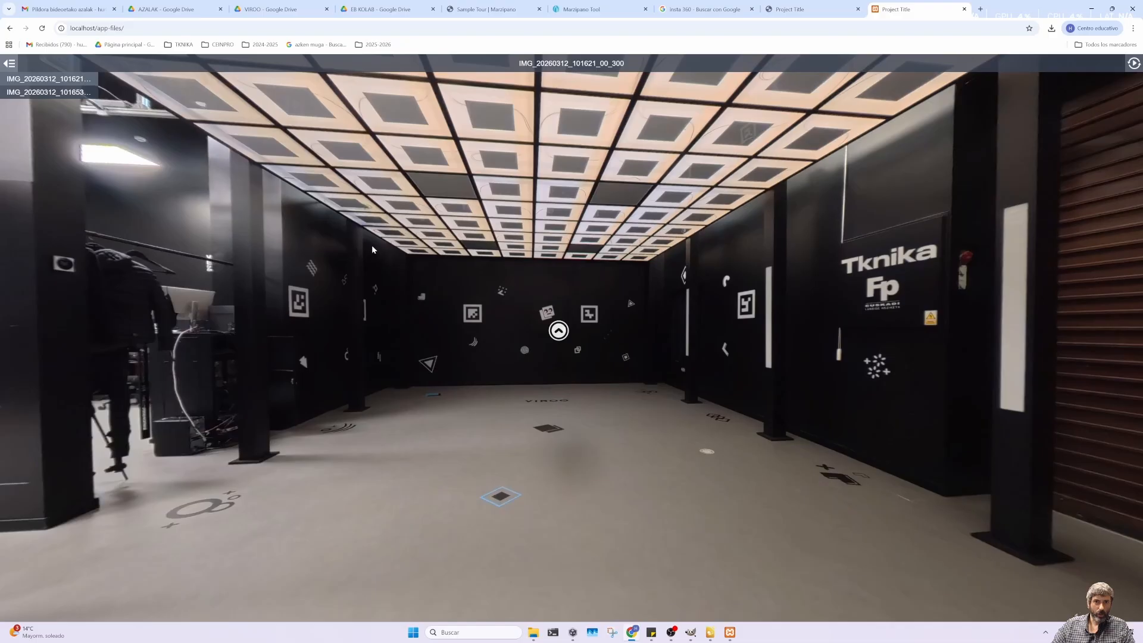
pyautogui.moveTo(371, 245); pyautogui.dragTo(475, 267)
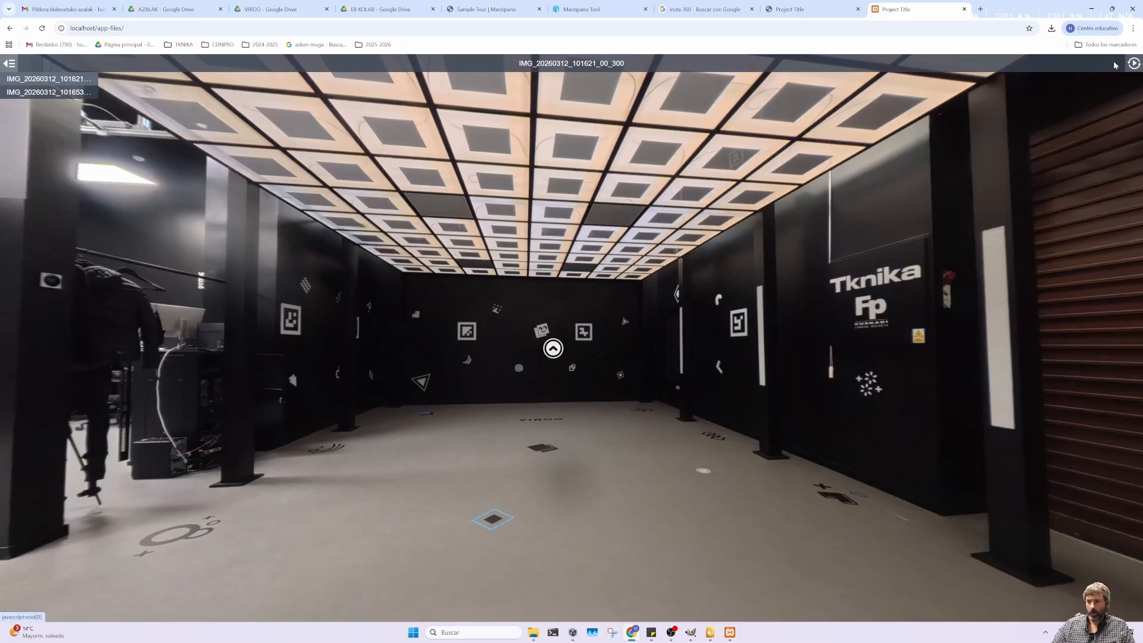
# Dismiss the export message in the Marzipano Tool and compare the localhost tour with the one opened from the local file.
pyautogui.click(594, 7)
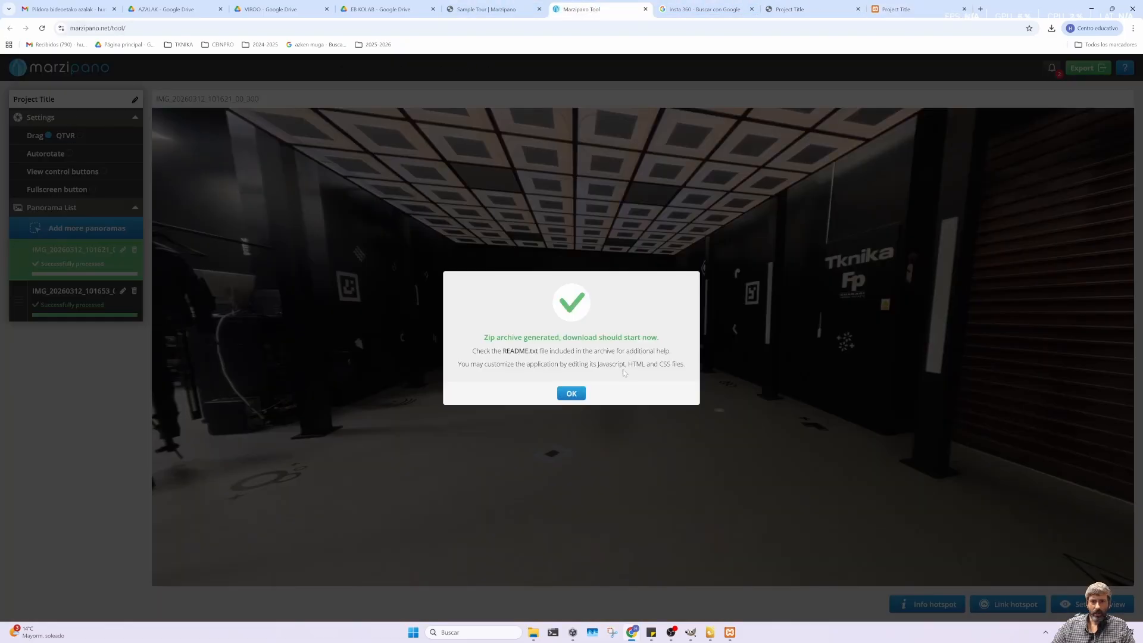
pyautogui.click(571, 394)
pyautogui.click(899, 9)
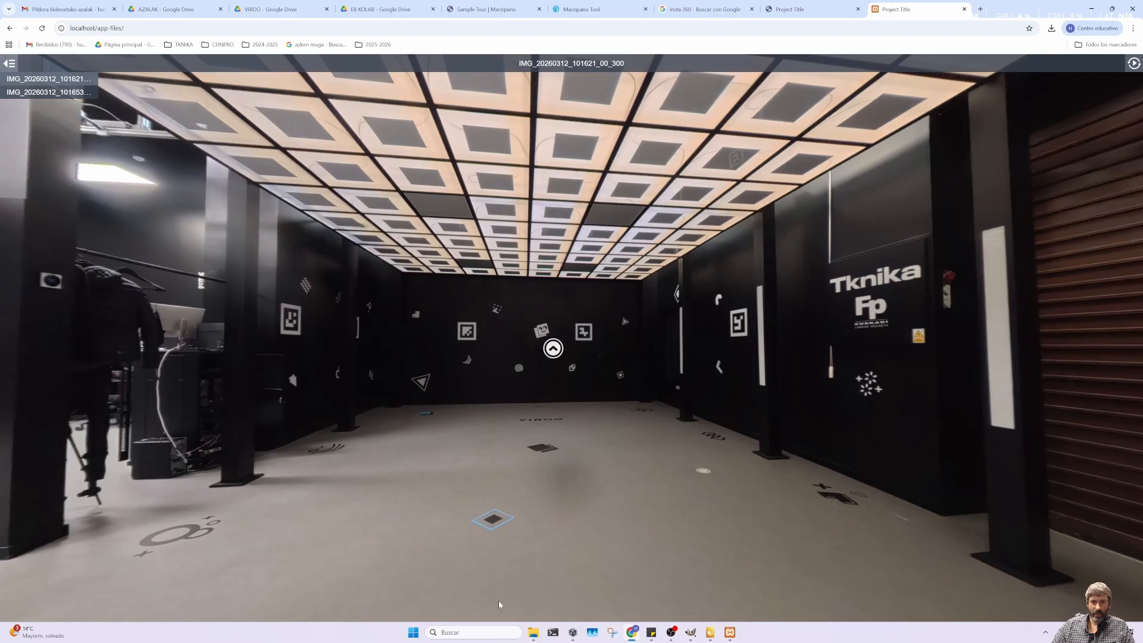
pyautogui.click(837, 7)
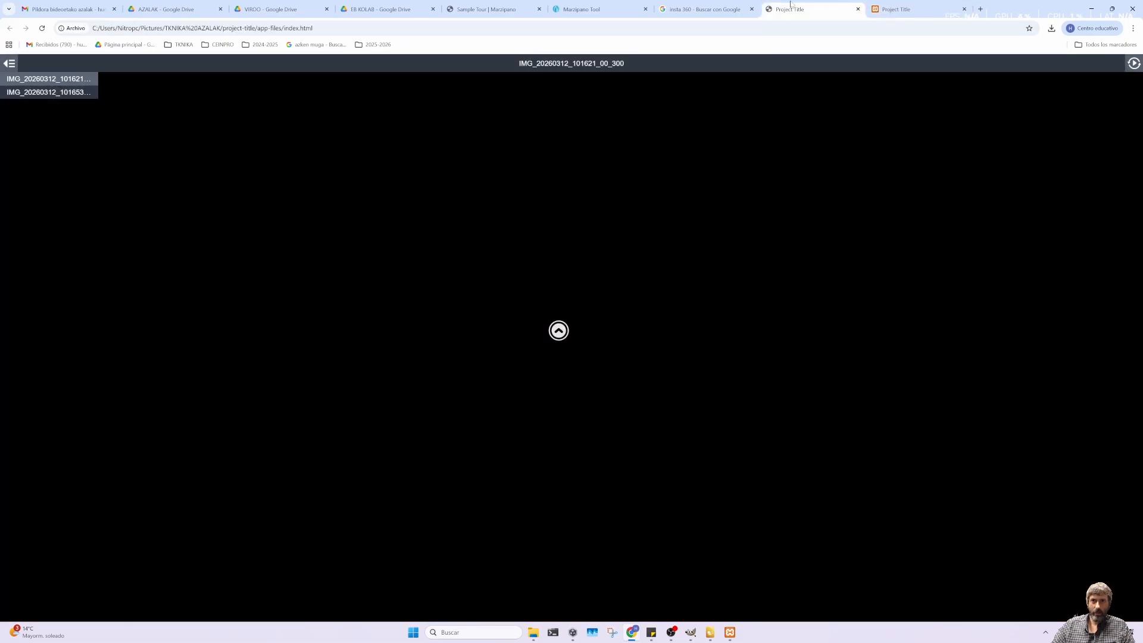
pyautogui.click(595, 9)
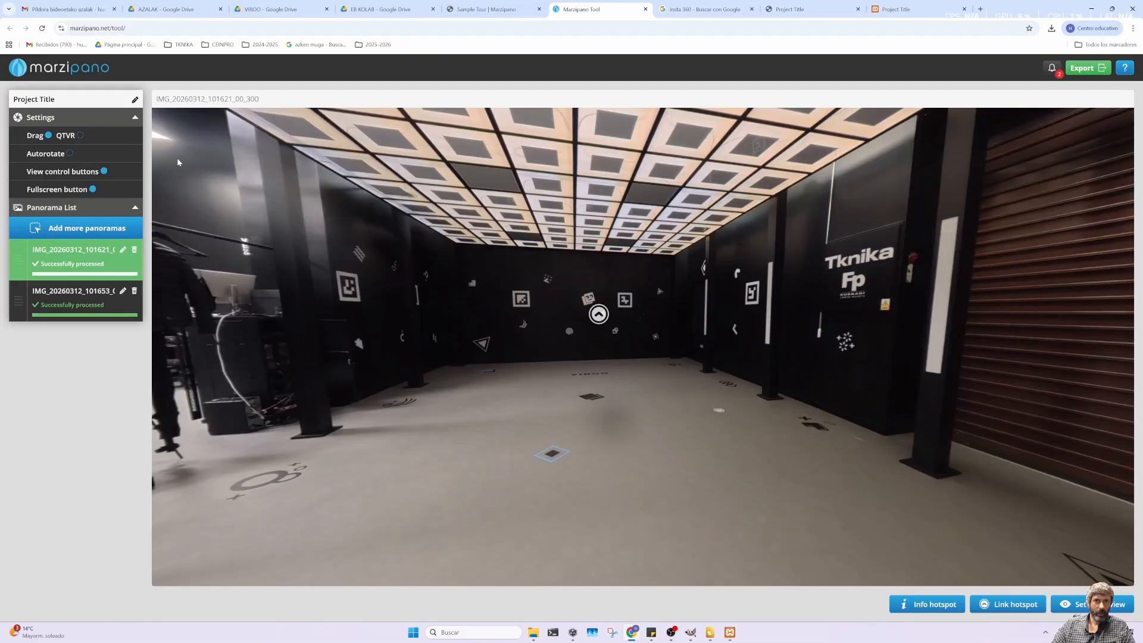
# Show the Marzipano sample tour with the Jerónimos Monastery scene.
pyautogui.click(487, 9)
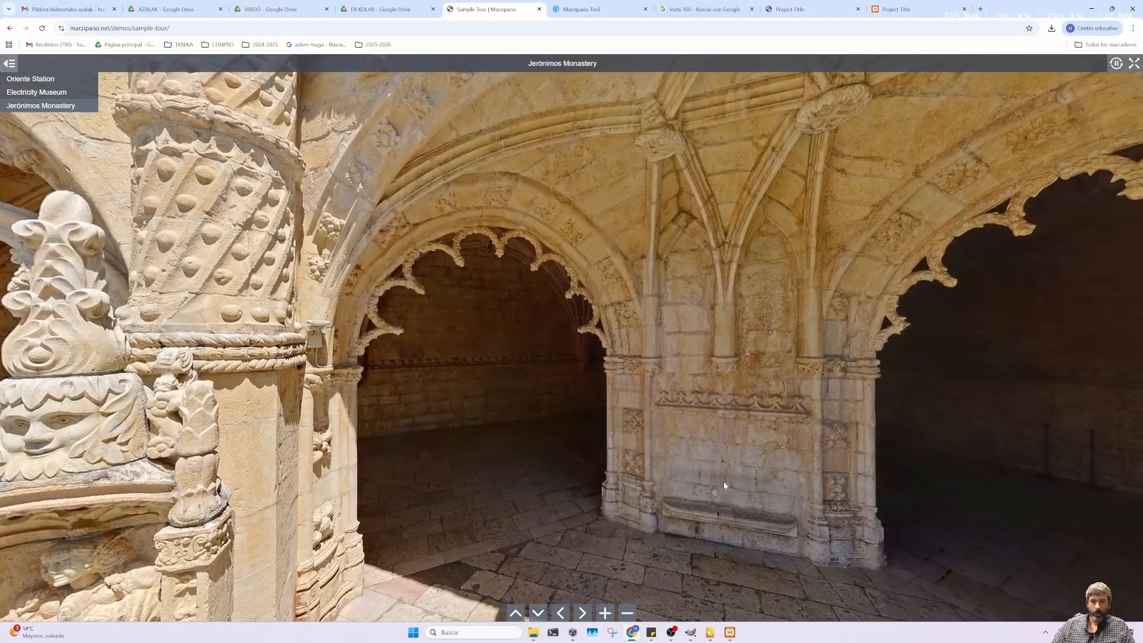
pyautogui.hotkey('alt', 'Tab')
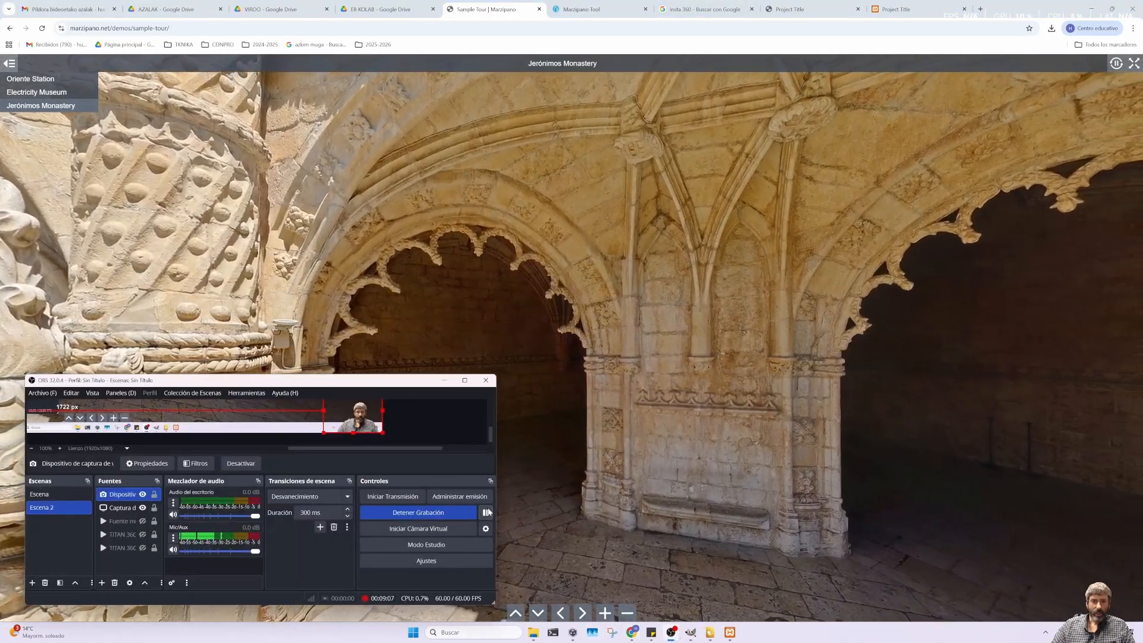